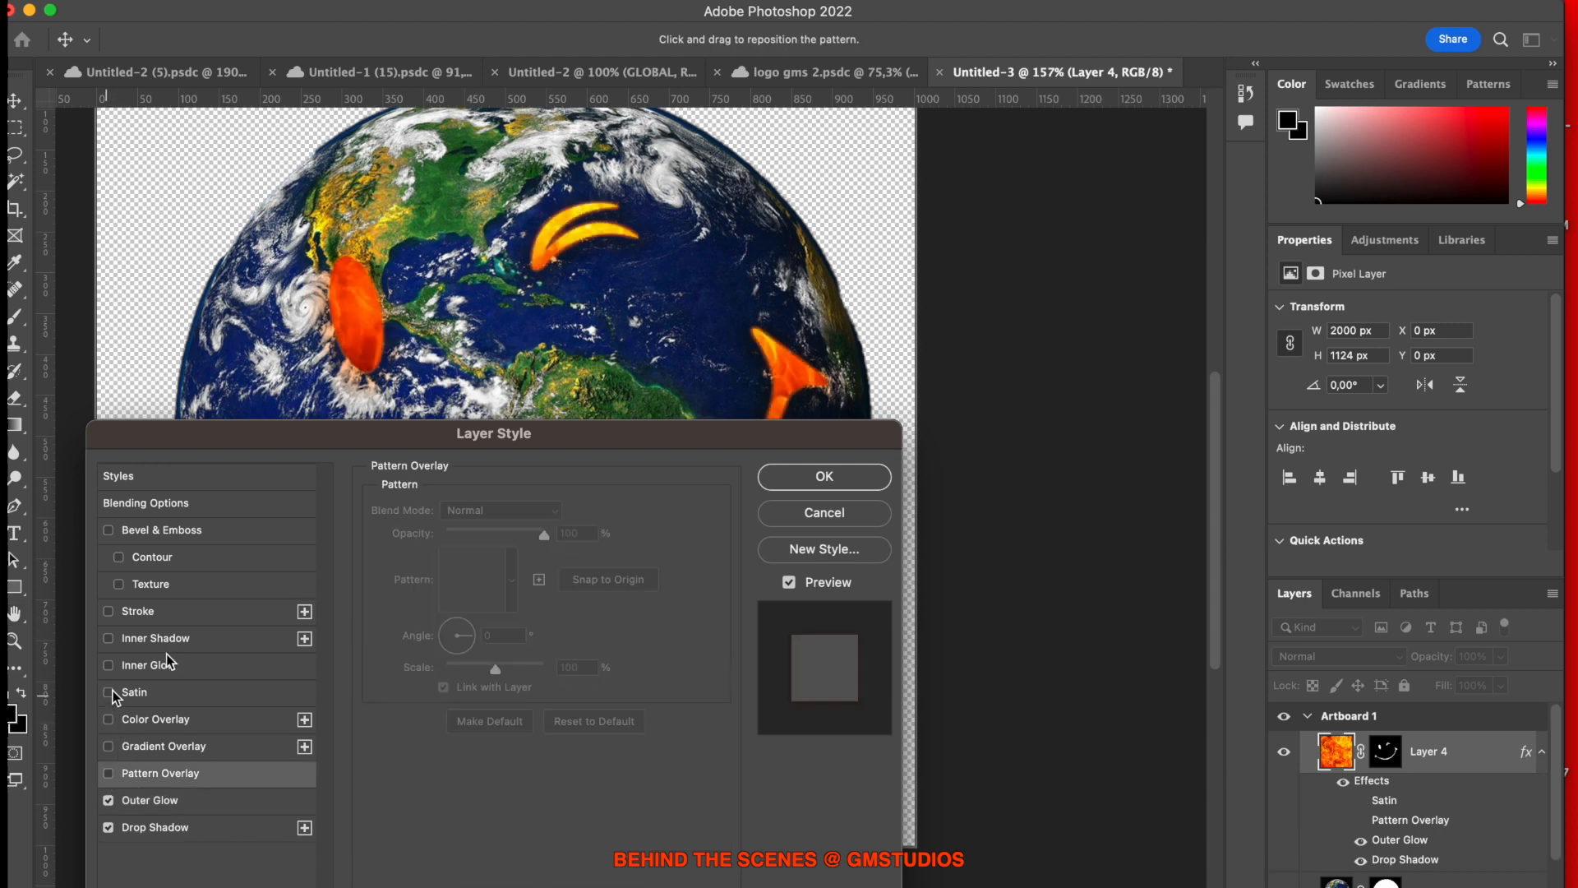
Confirm the smile's layer style and apply a Gaussian Blur with a 1.6-pixel radius to the Earth layer.
key(Return)
click(574, 399)
click(501, 2)
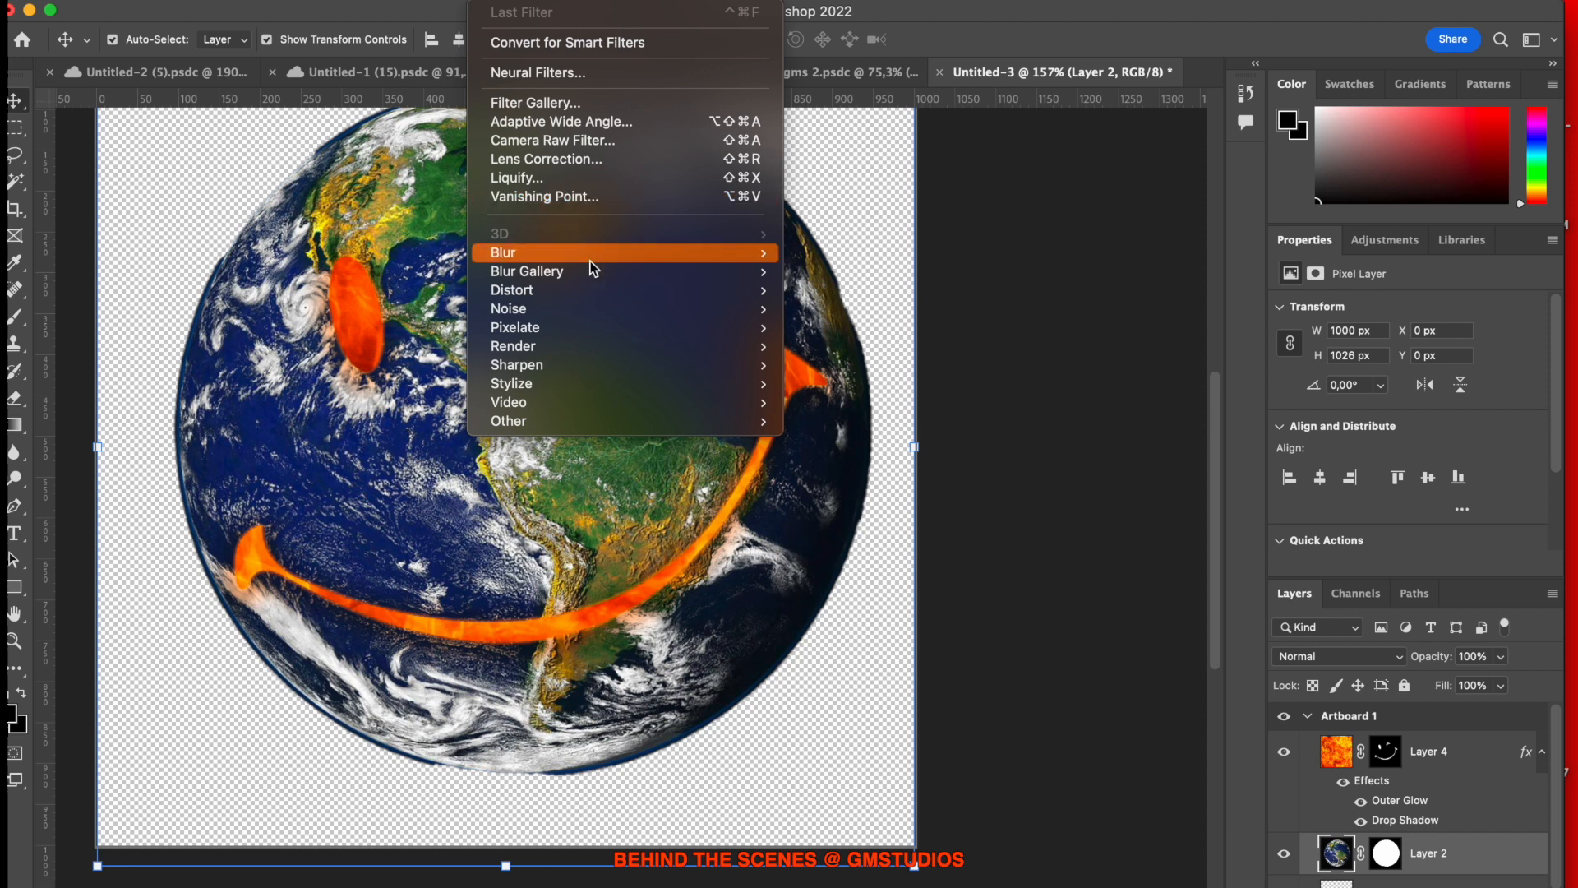
mouse_move(612, 258)
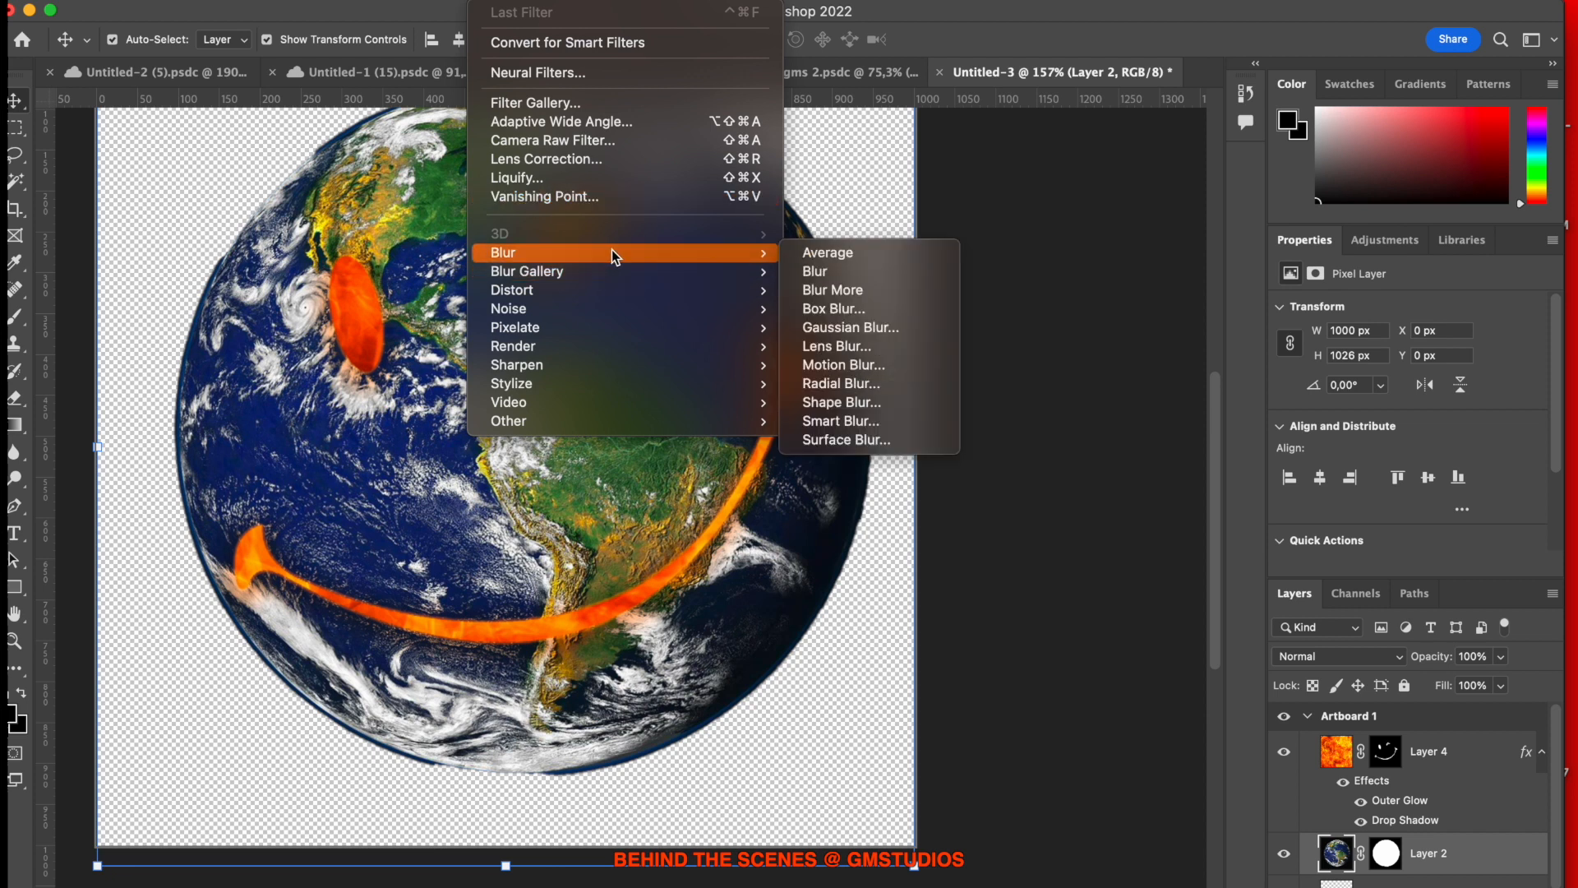
click(880, 327)
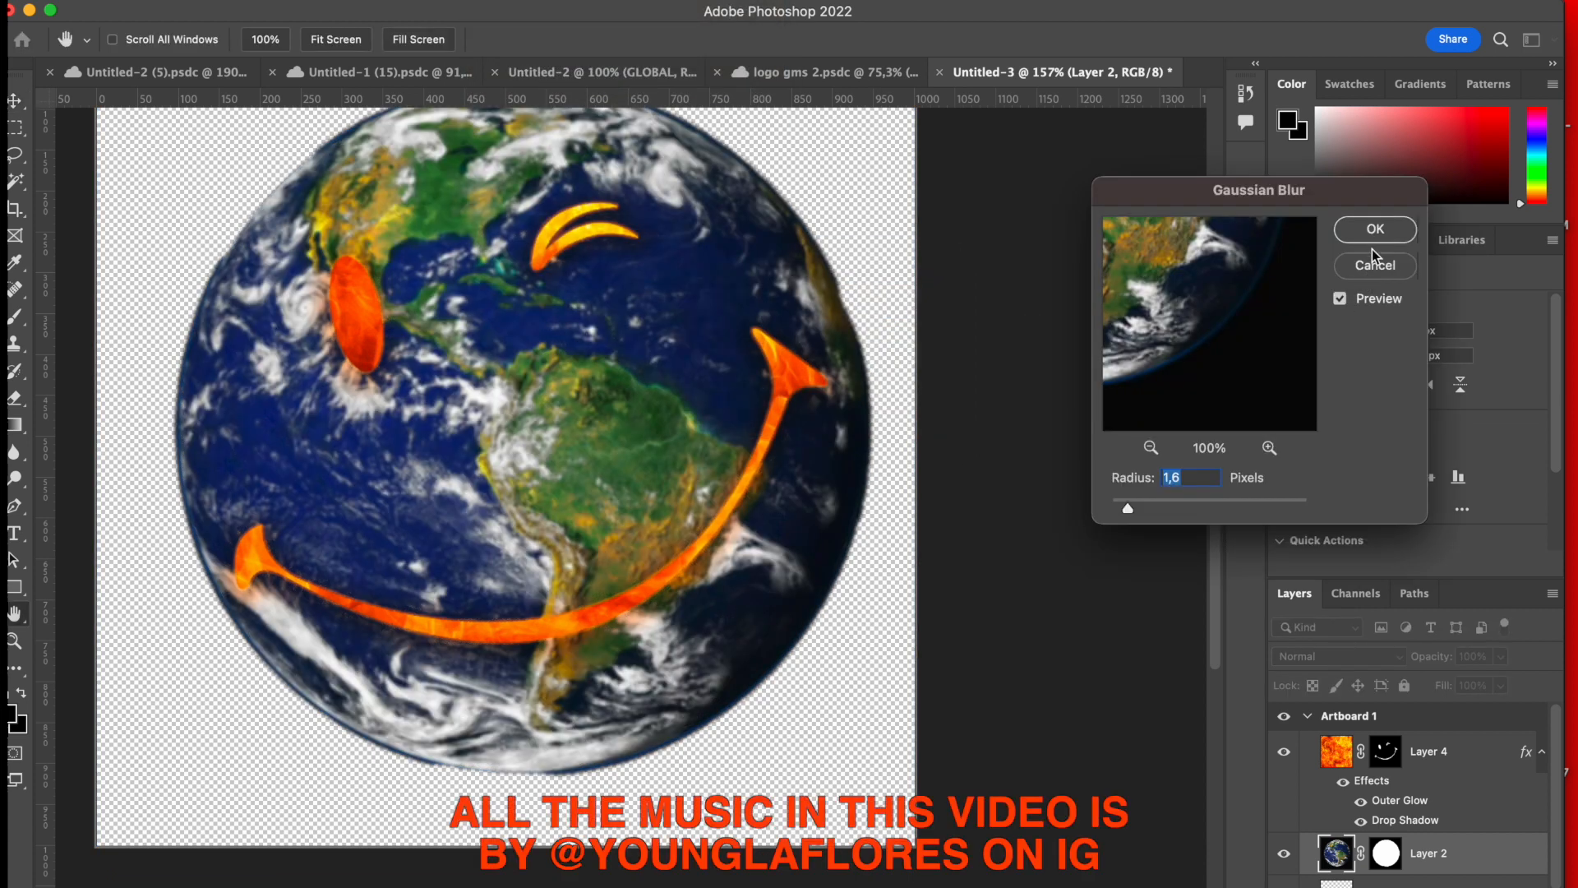
click(1388, 235)
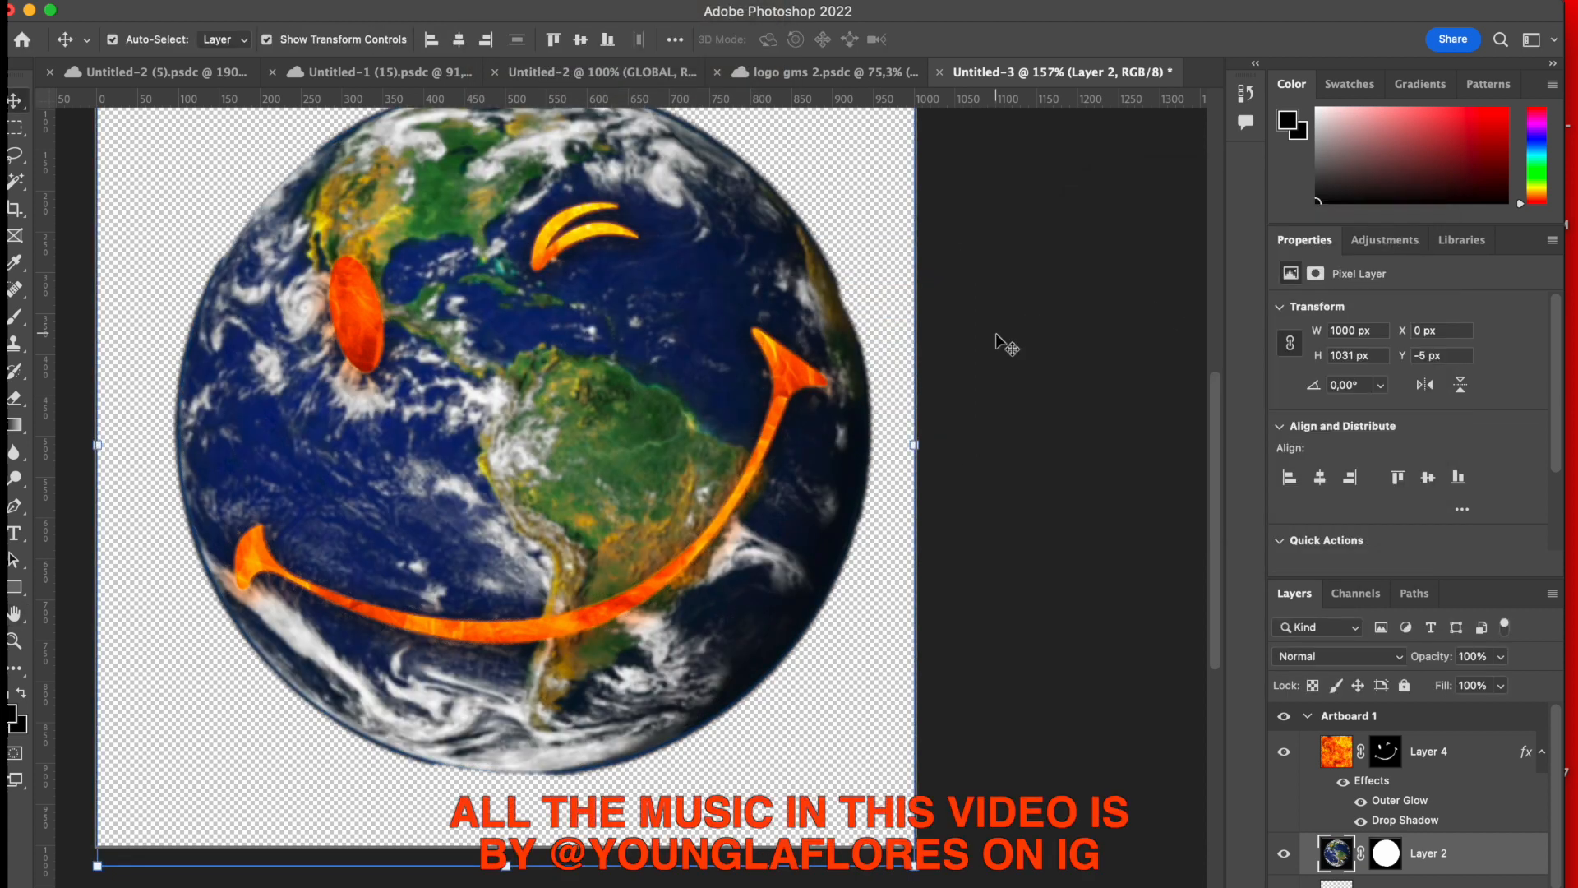
Shift the Earth layer's hue to -20 with Hue/Saturation.
scroll(1004, 345, down, 3)
click(1004, 345)
click(614, 379)
key(super+u)
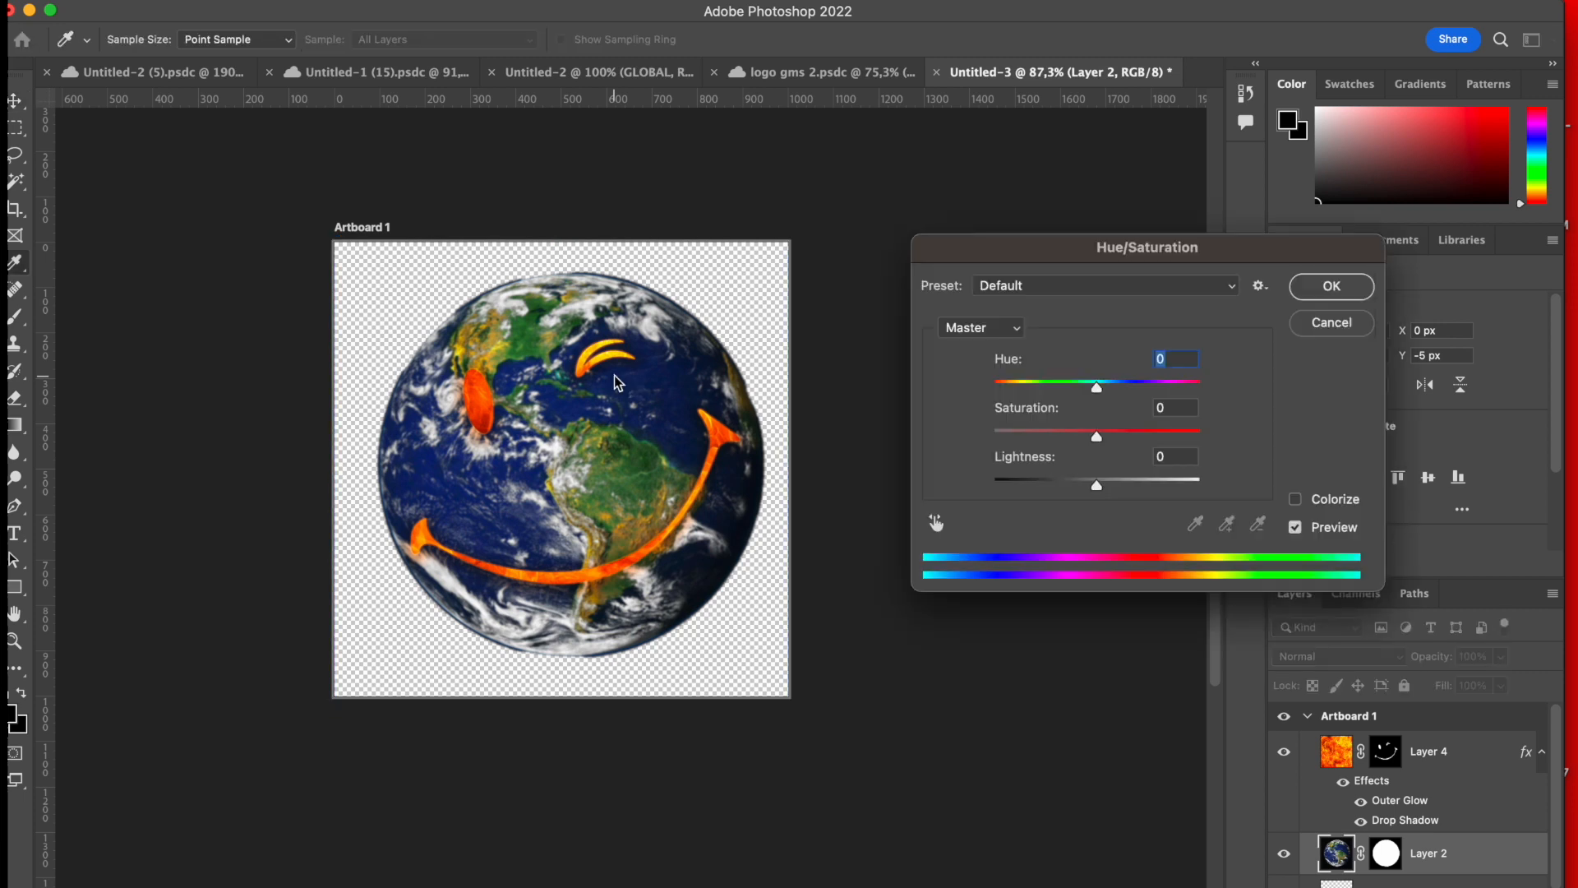
mouse_move(1096, 388)
mouse_down()
mouse_move(1082, 388)
mouse_move(1112, 394)
mouse_move(1080, 392)
mouse_up()
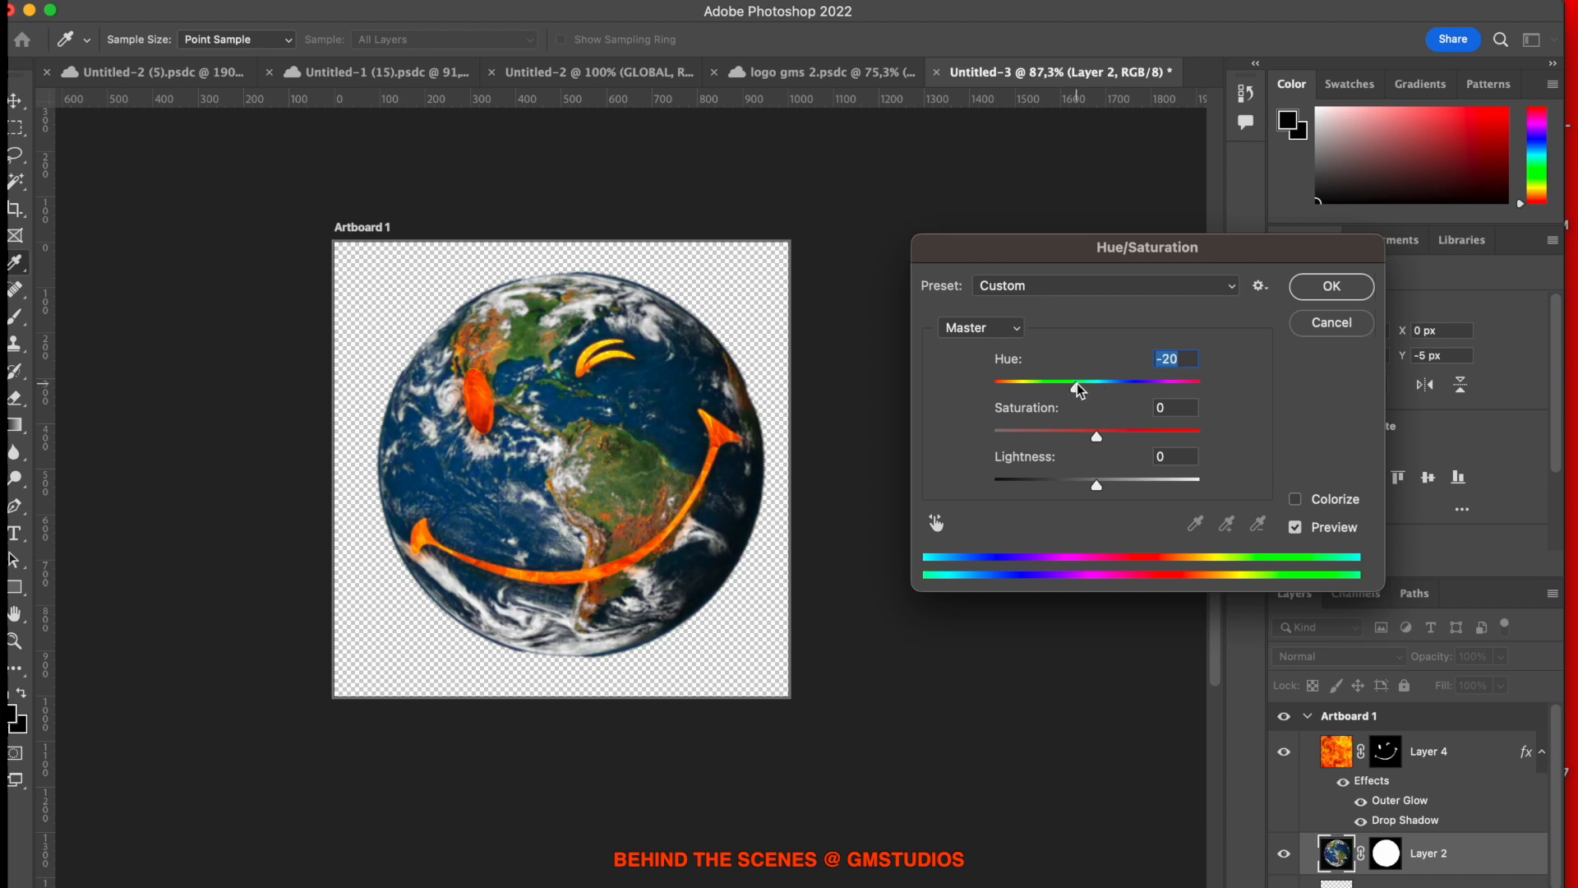
click(1299, 293)
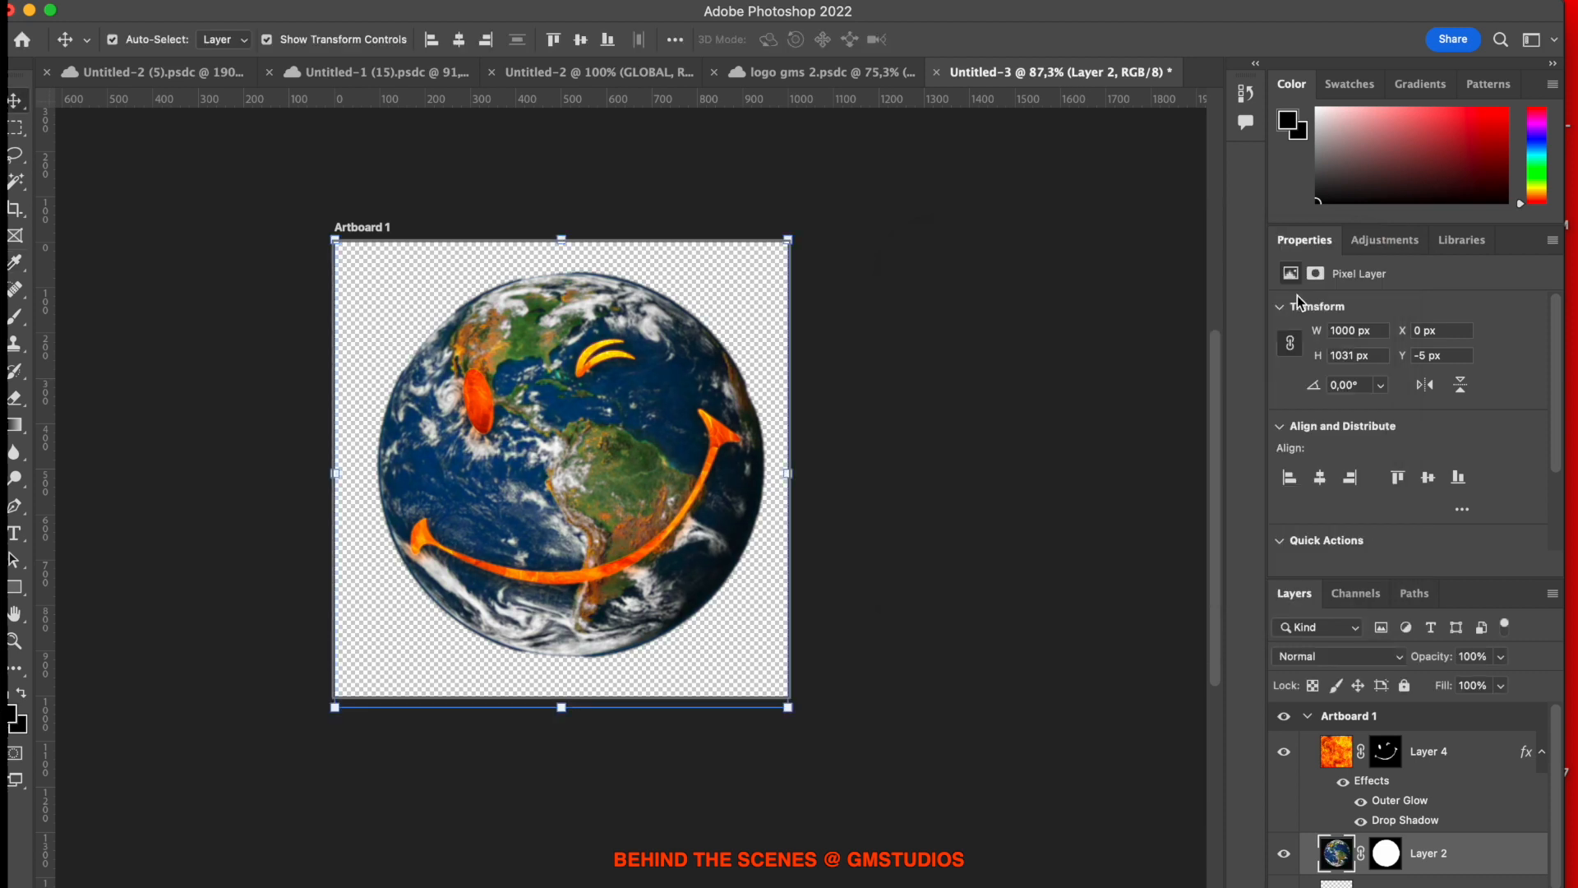
Apply a Grain texture to the Earth layer with intensity 19, contrast 50 and Regular grain type.
click(987, 394)
key(super+plus)
click(678, 446)
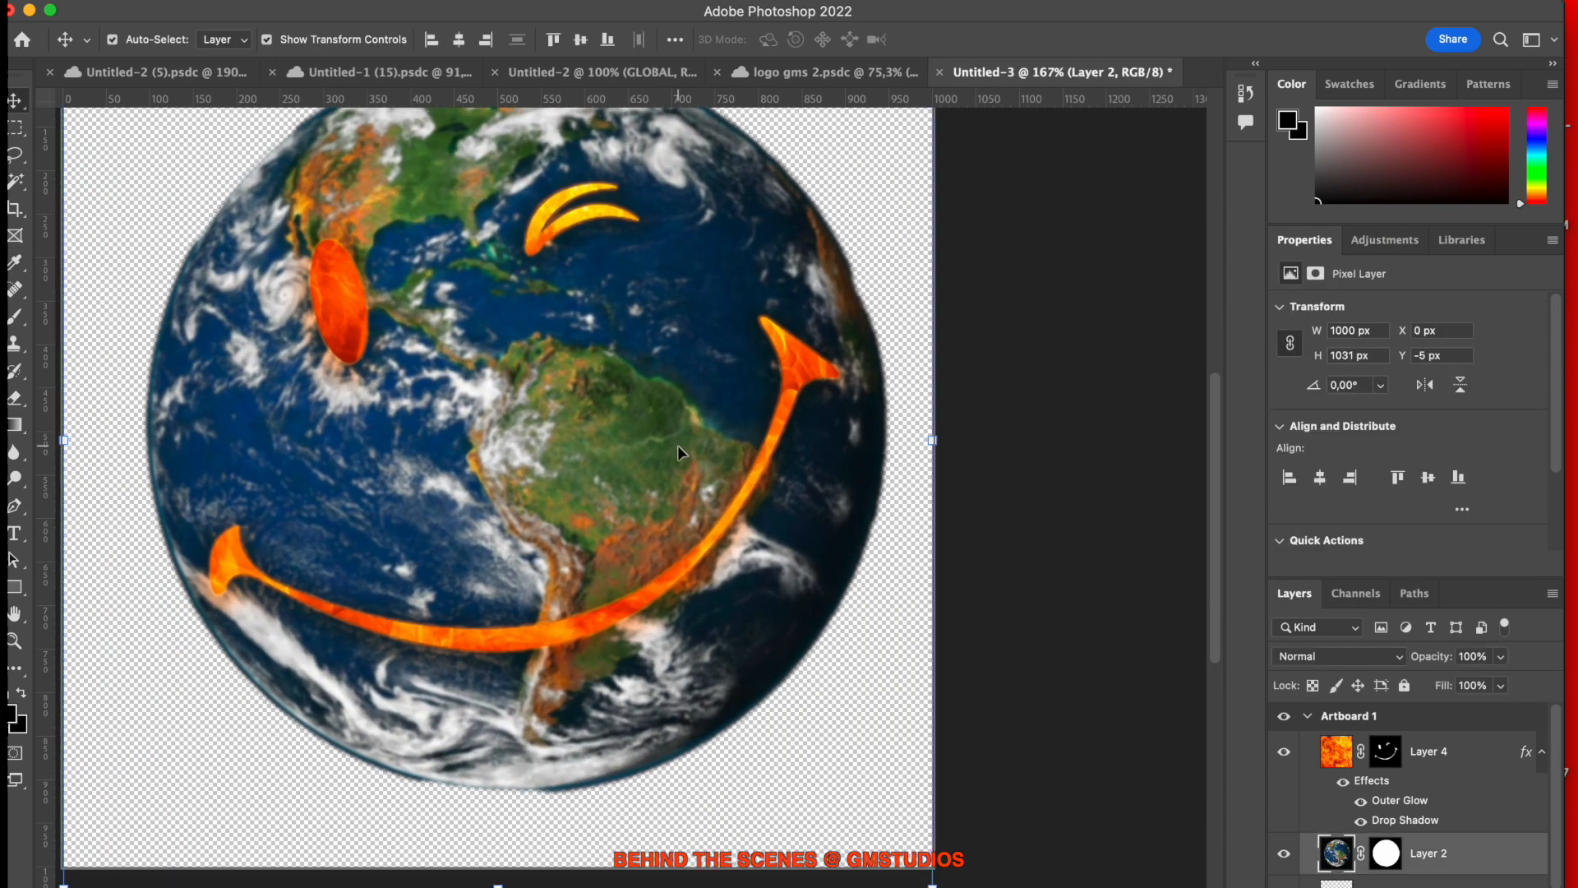
click(492, 2)
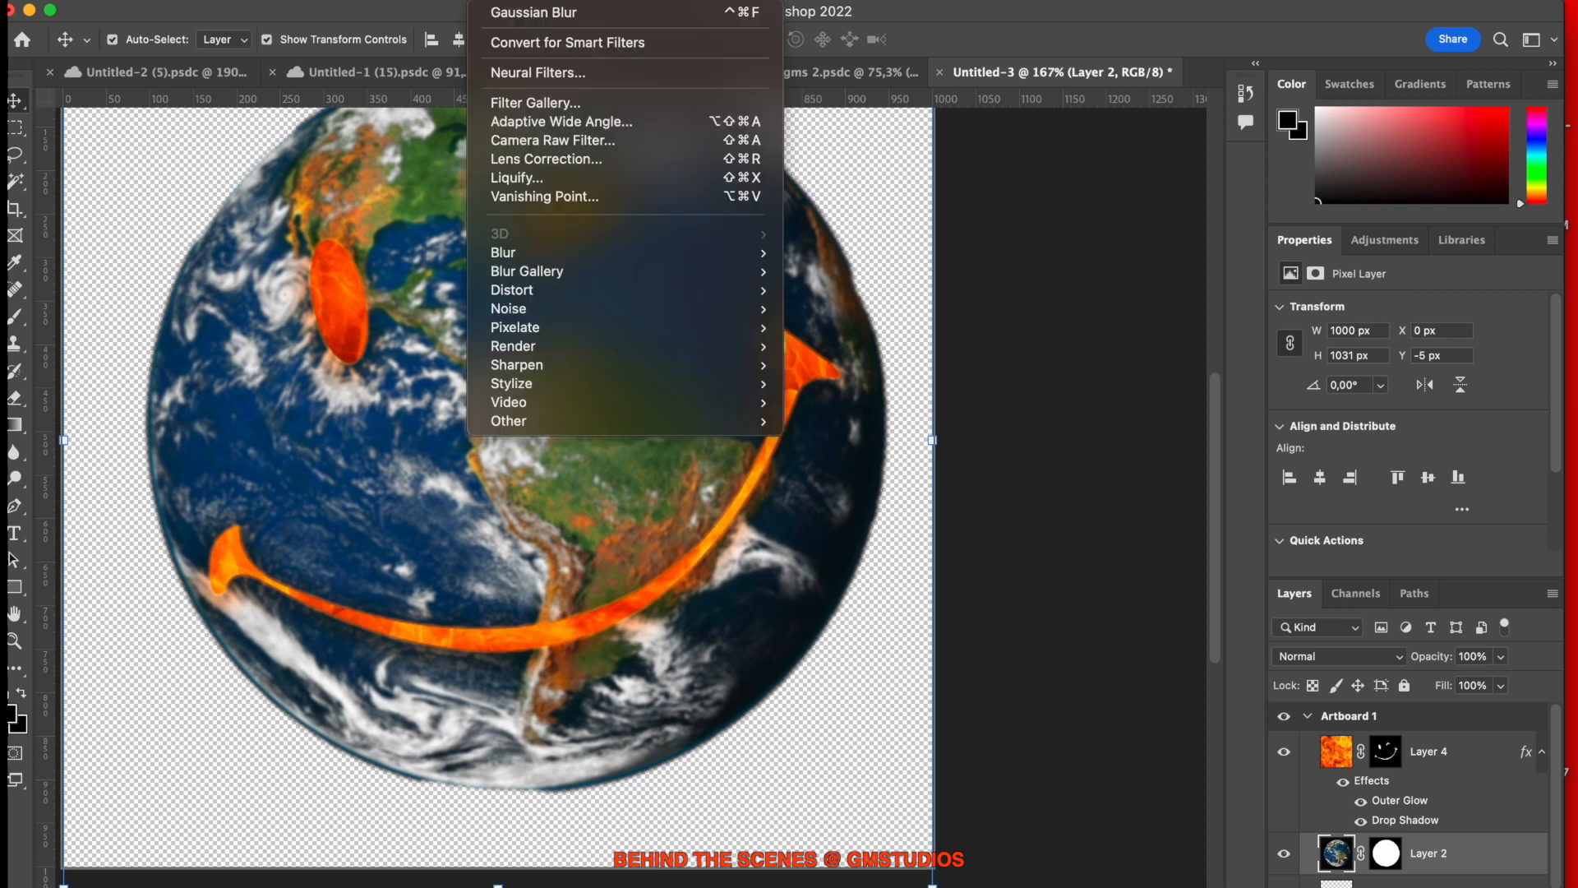
click(568, 104)
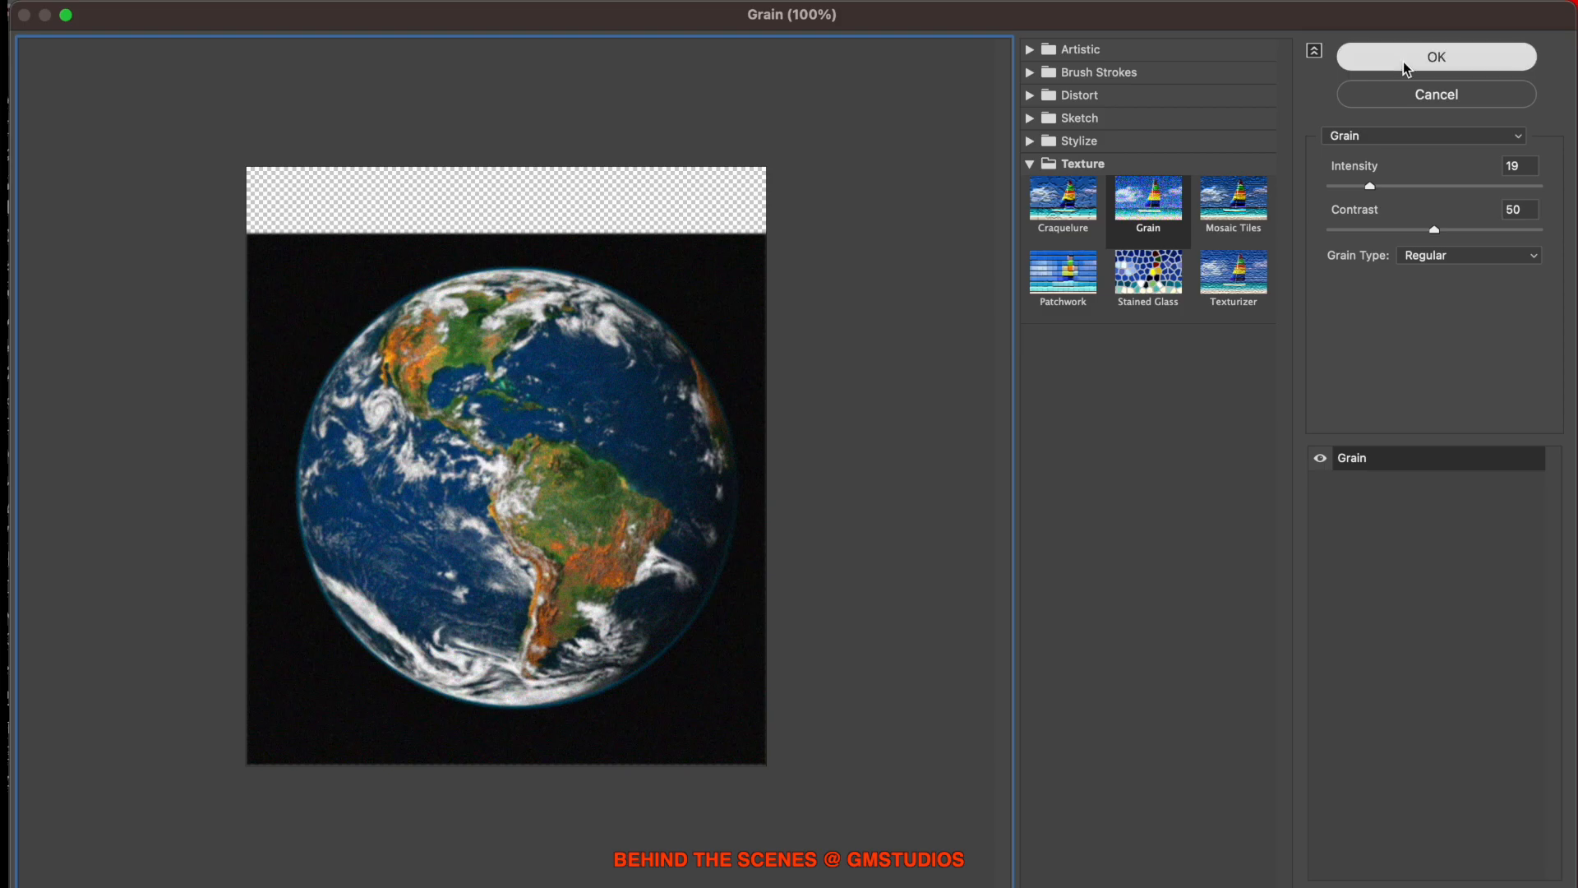
click(1405, 64)
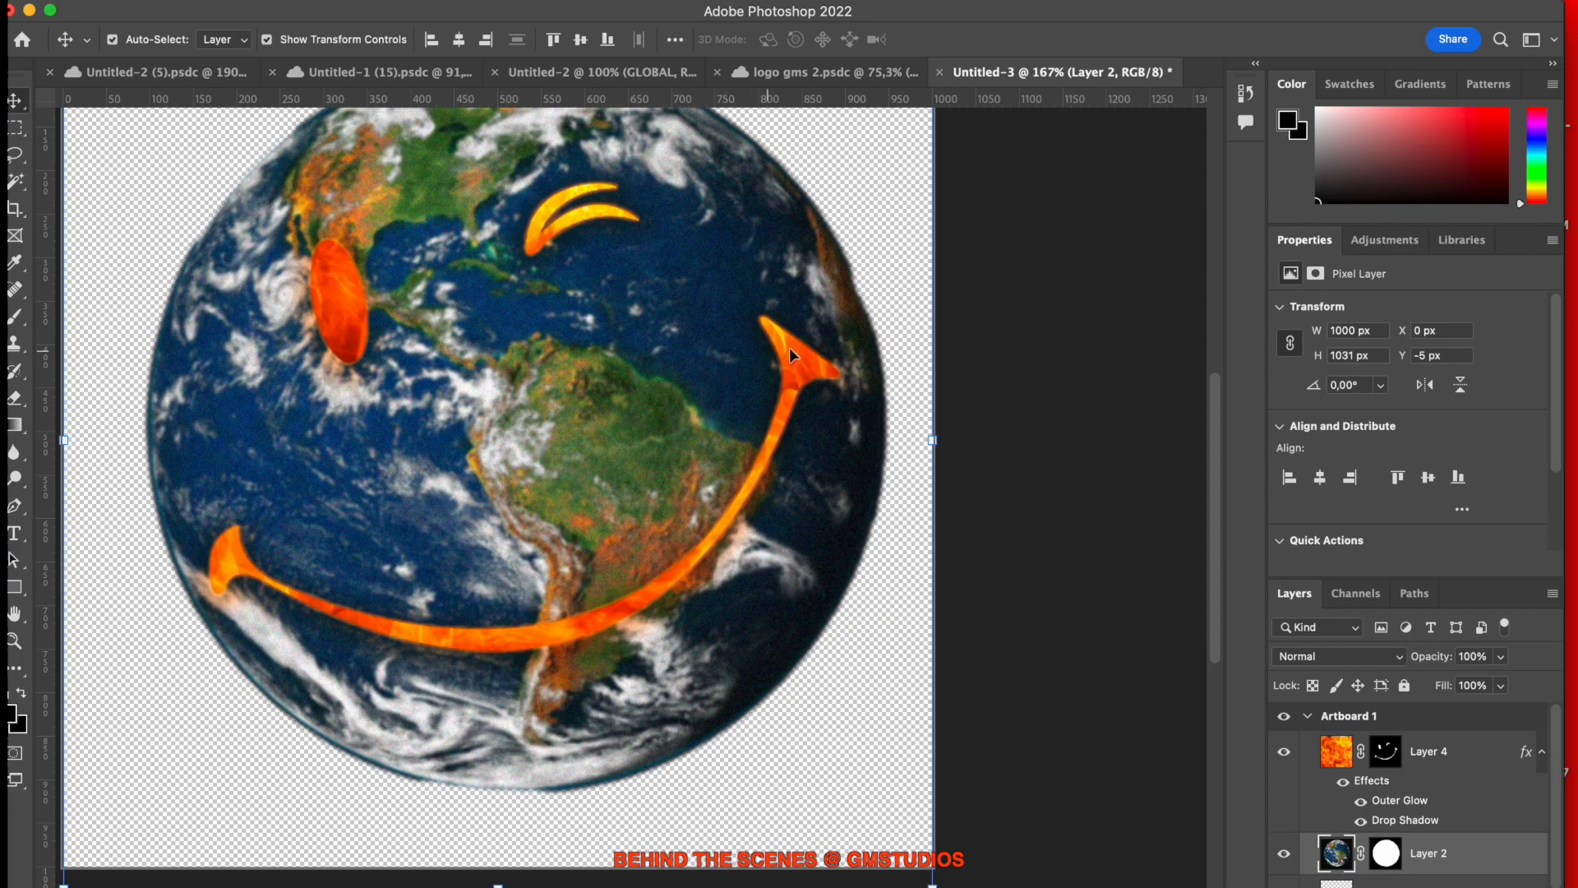
Apply the same grain filter to the fiery smiley face layer.
click(823, 364)
click(510, 2)
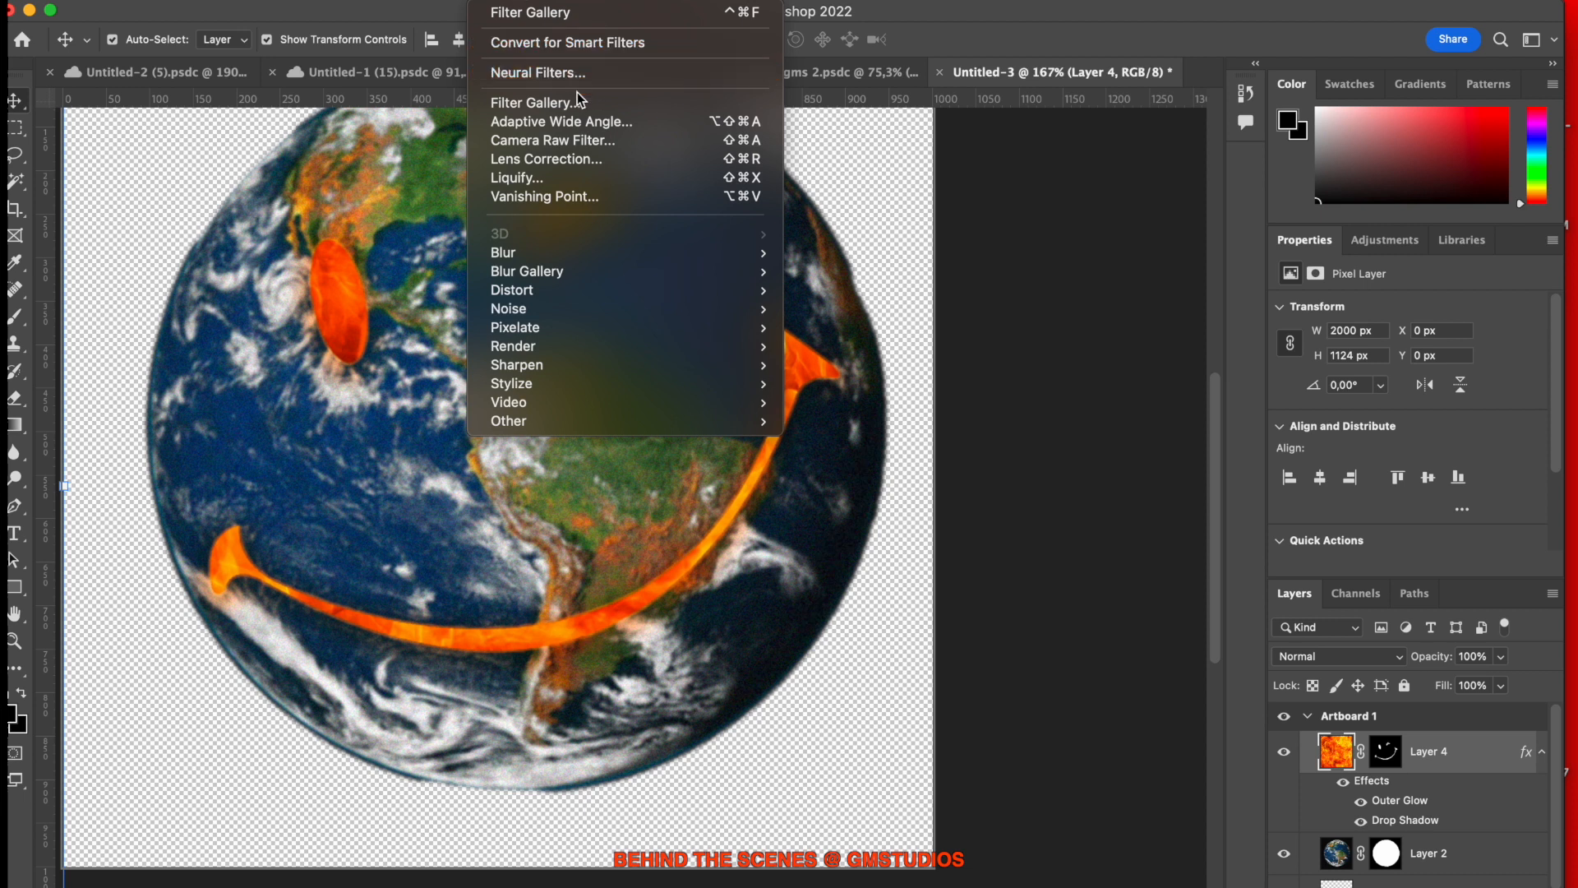
click(588, 13)
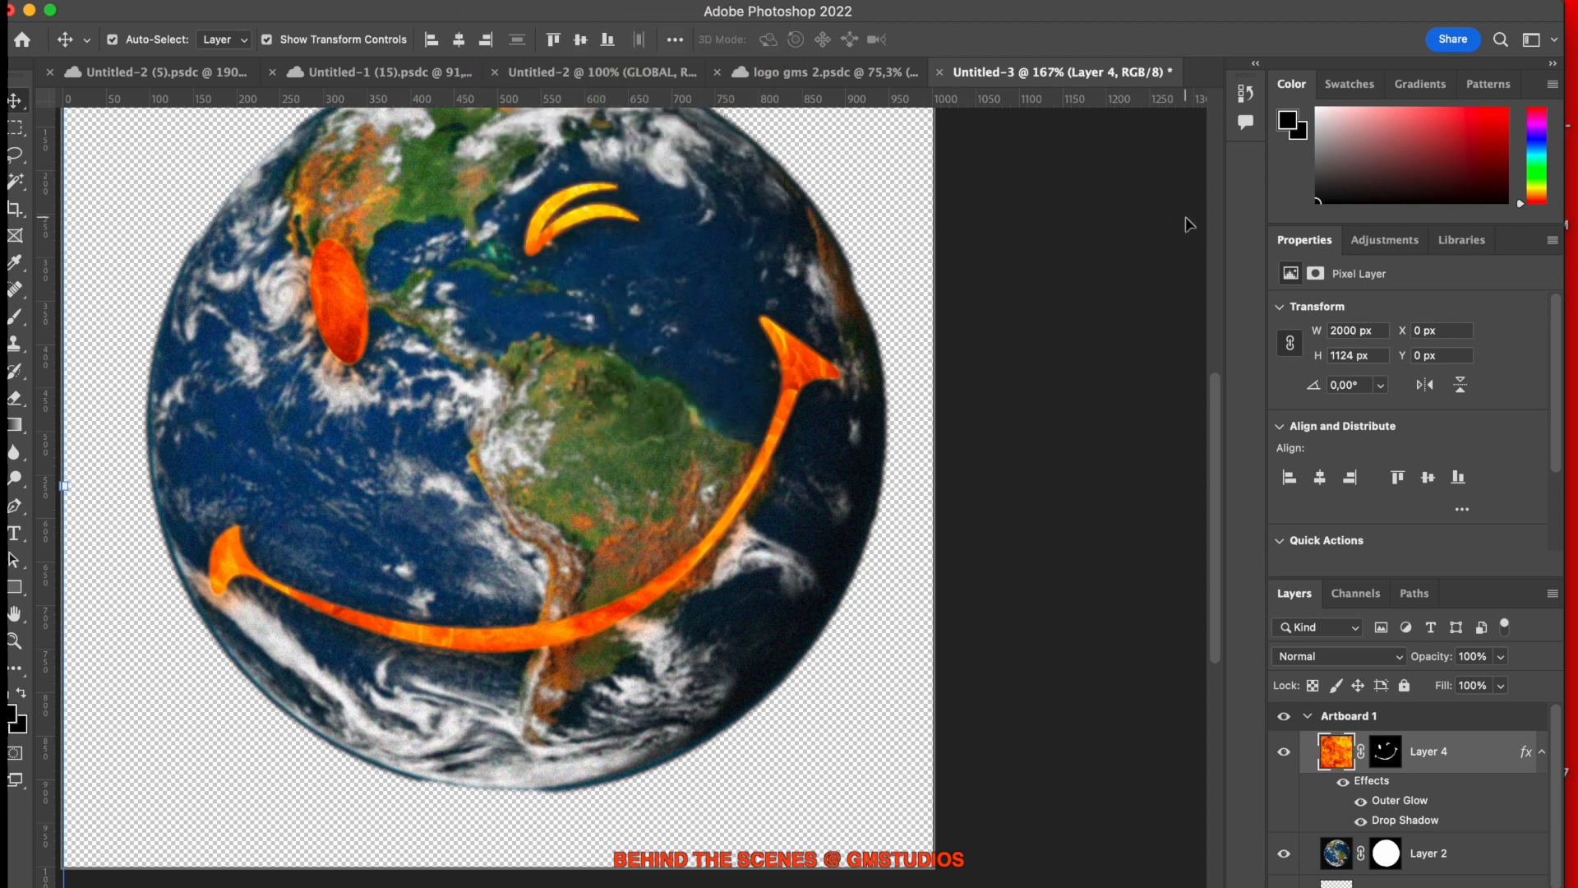
Examine the grain on the smile and the Earth both up close and from farther out.
click(1009, 315)
key(super+plus)
key(super+plus)
key(super+plus)
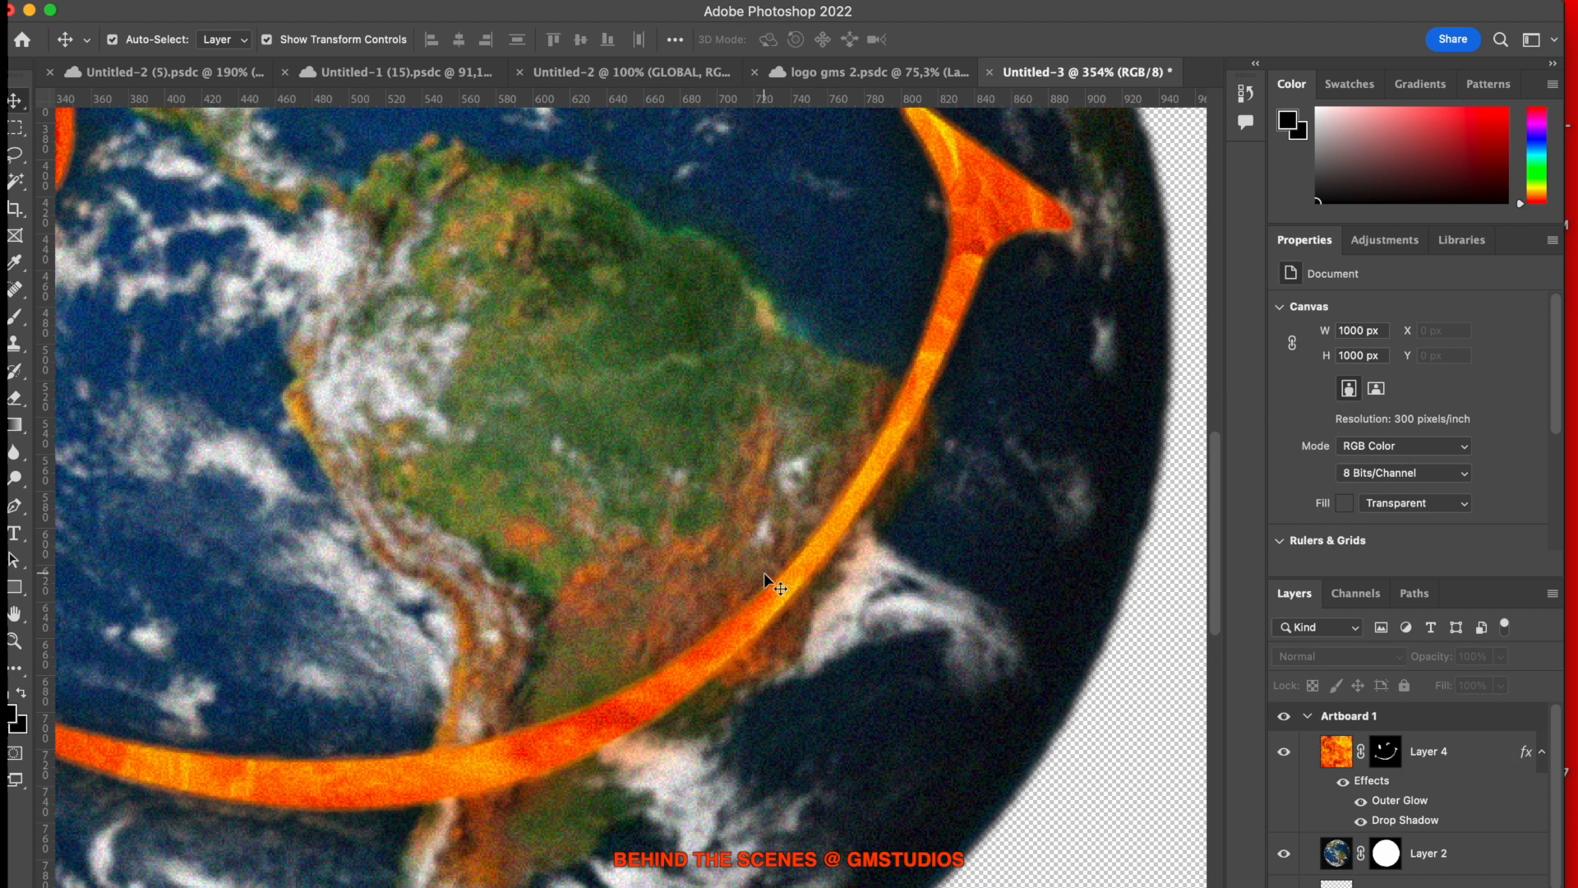
key(super+minus)
key(super+minus)
key(super+minus)
key(super+plus)
key(super+plus)
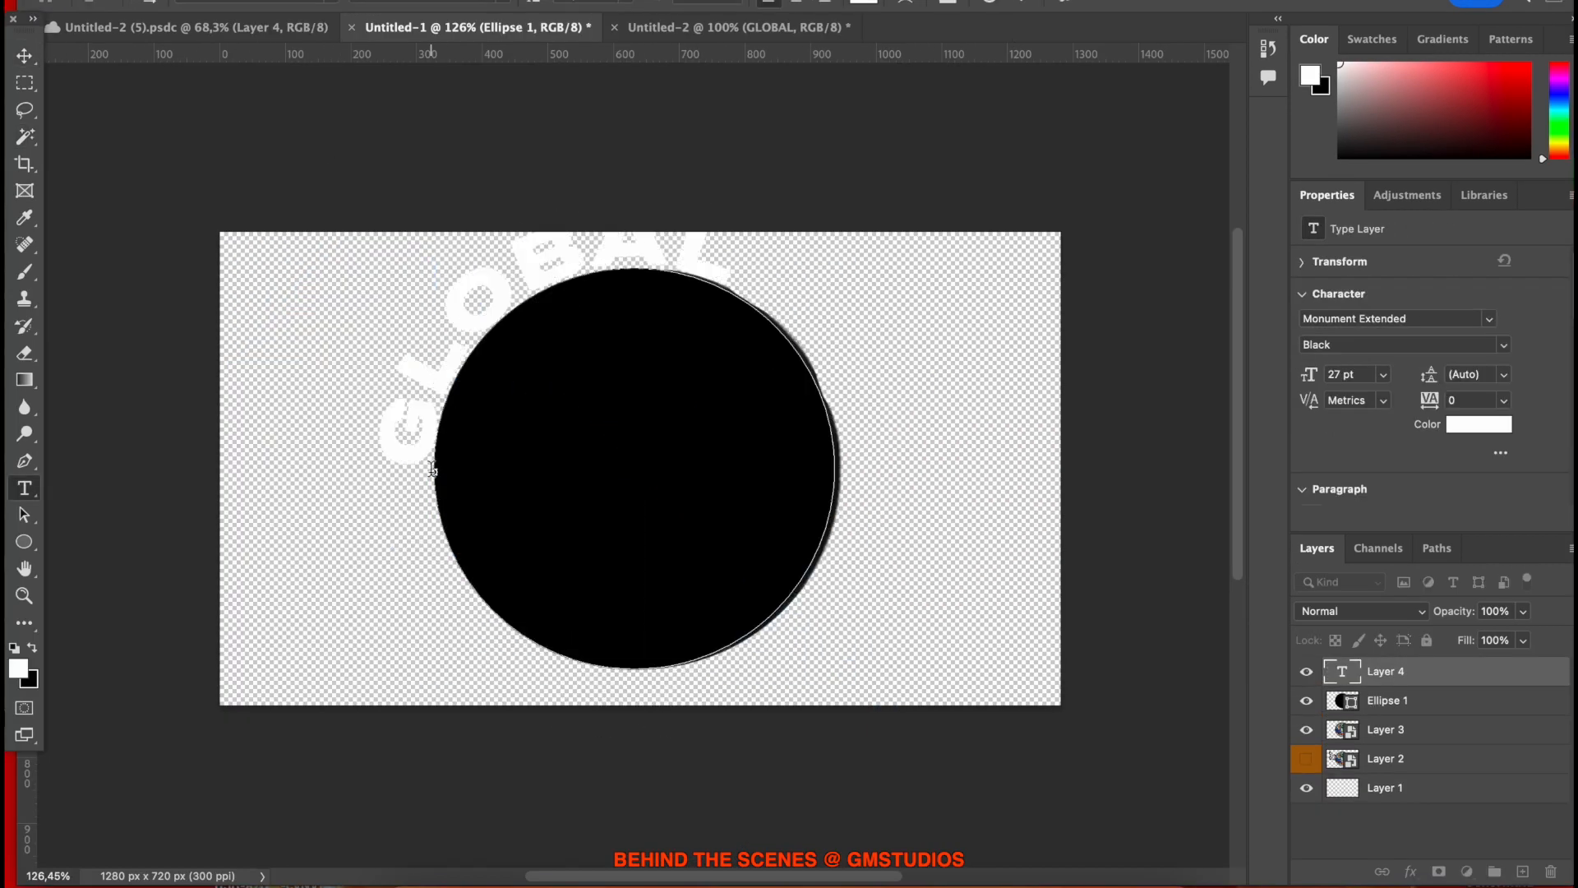
Complete the lettering around the circle so that it reads "- GLOBAL MIND STUDIOS".
text(MIND STUDIOS)
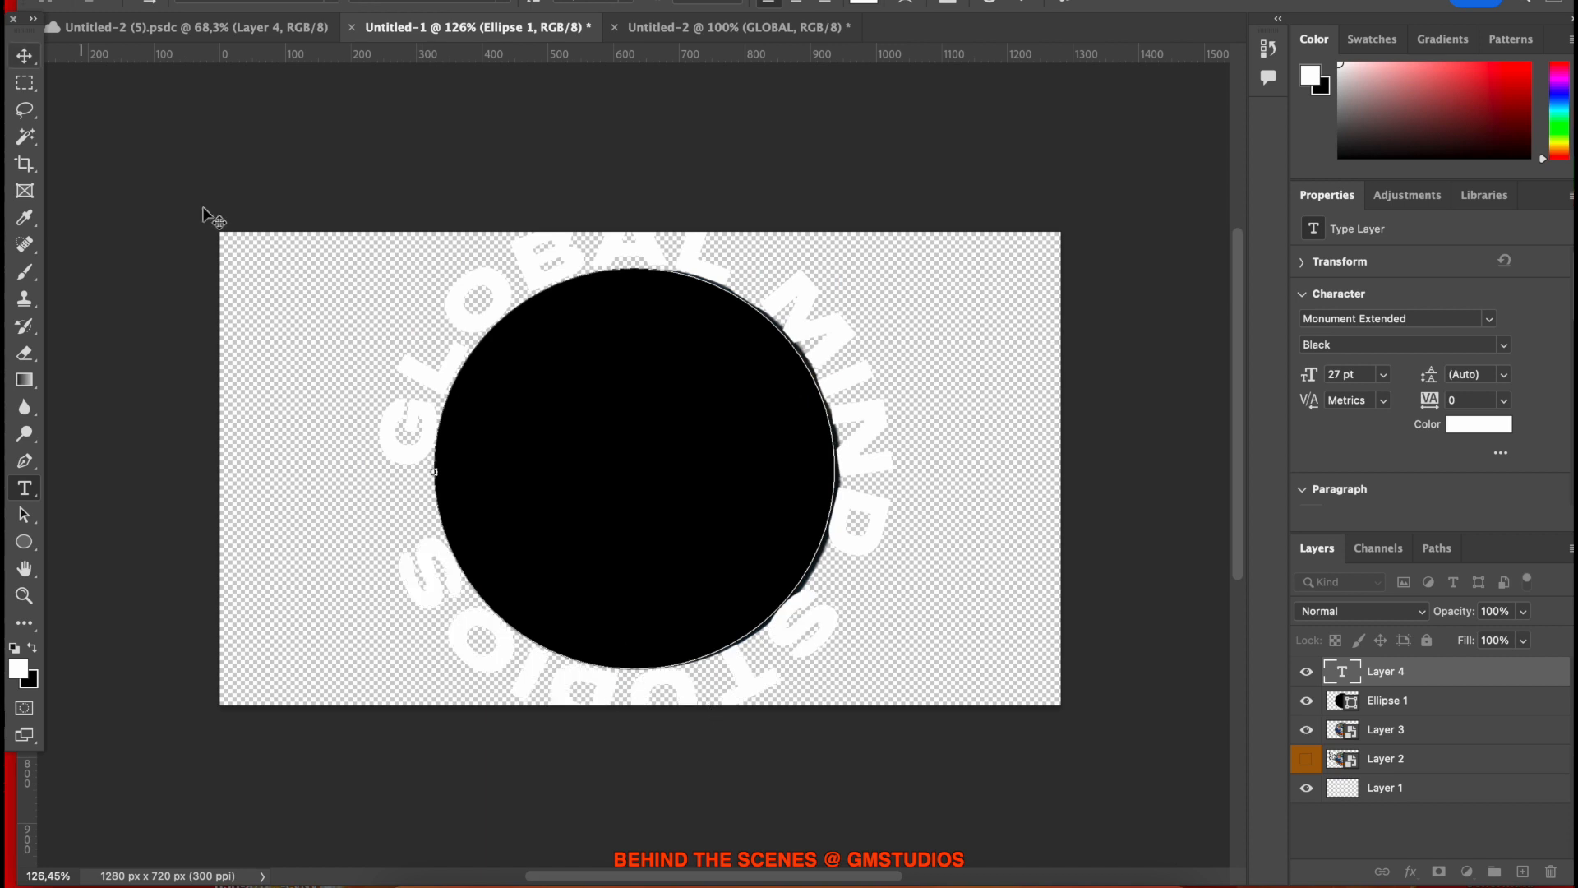
click(409, 463)
text(-)
Select all of the circular lettering and recolor it red.
key(super+a)
click(24, 55)
double_click(1342, 671)
click(863, 2)
click(88, 795)
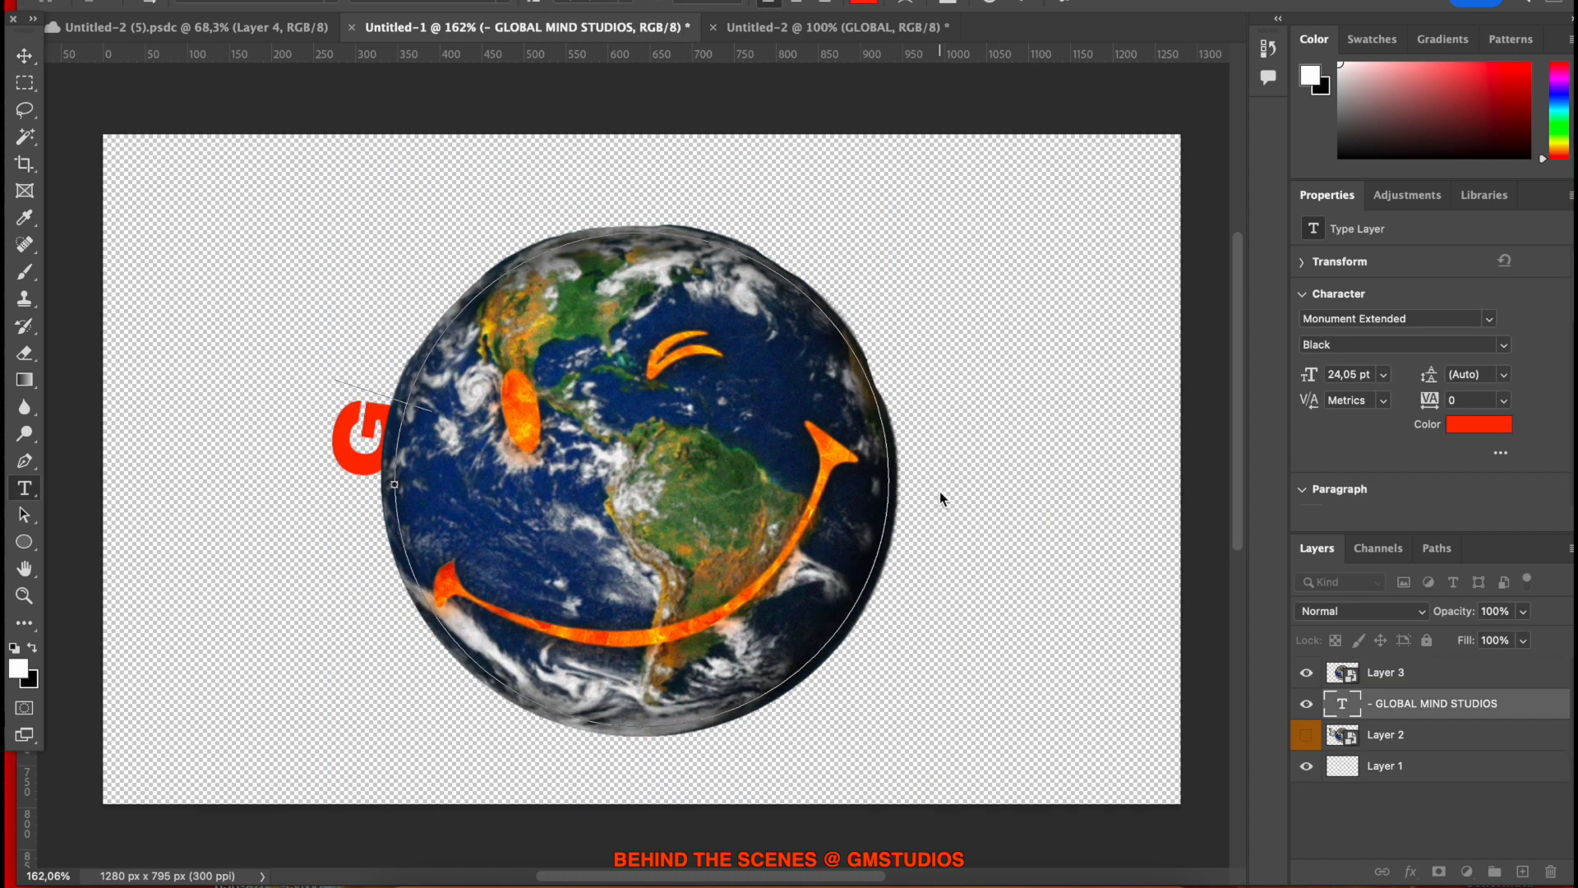
Change the circular text to "G.M.STUDIOS" separated by dashes and adjust its position along the path around the globe.
text(.M.STUDIOS -)
click(370, 481)
text(-)
drag(621, 231, 754, 706)
drag(395, 484, 624, 229)
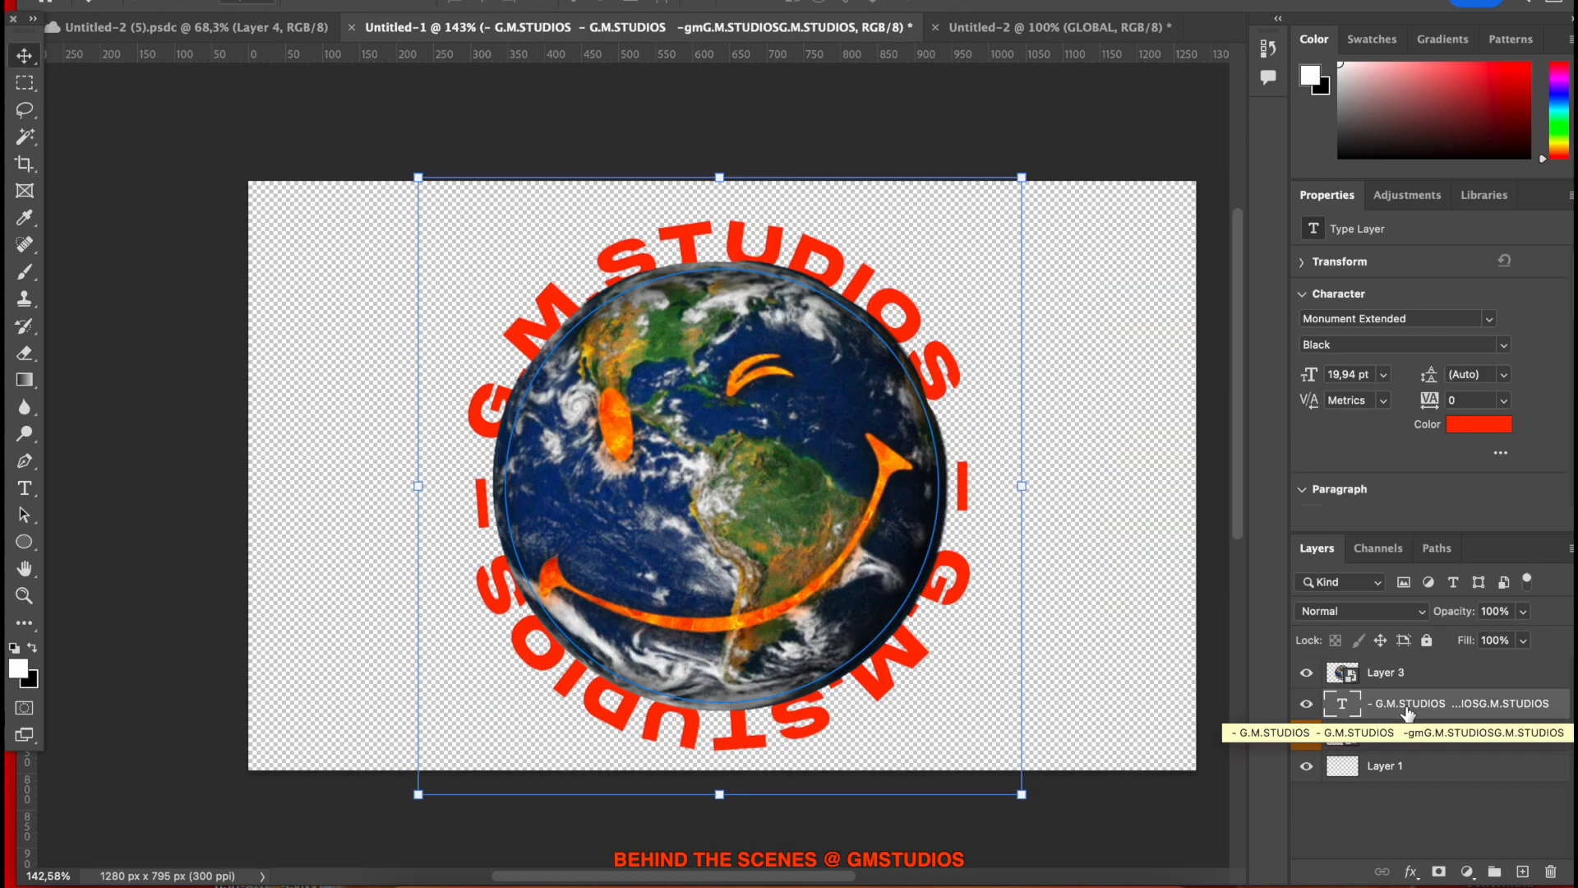
Duplicate the circular G.M.STUDIOS text layer and convert the copy to a smart object.
key(super+j)
right_click(1379, 715)
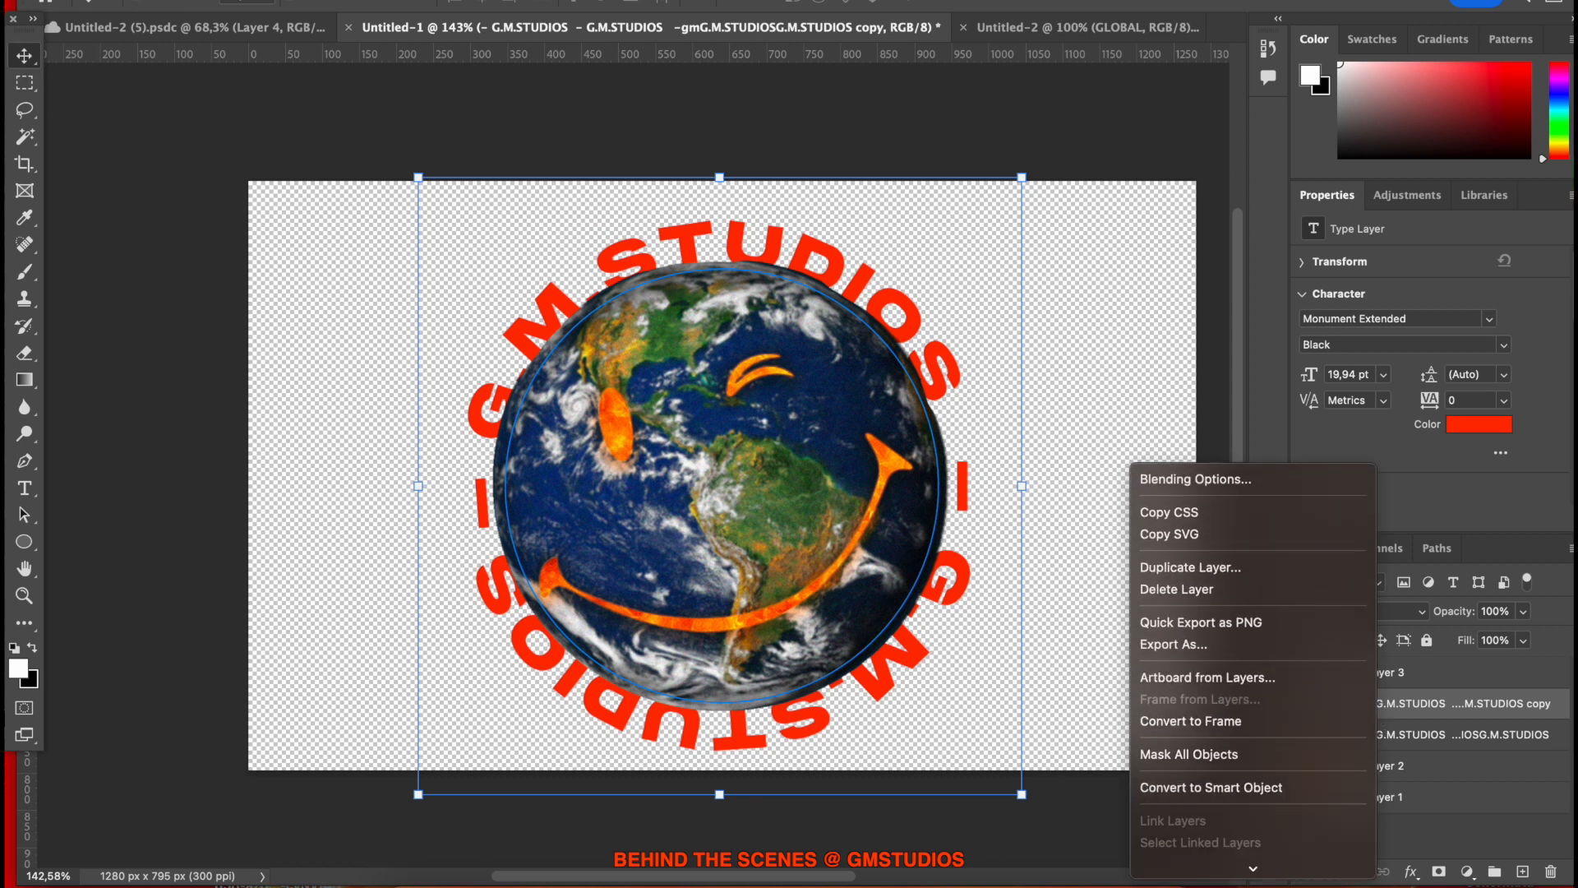
click(1246, 610)
click(1113, 620)
Turn the copied circular text black by setting its Hue/Saturation lightness to -100.
click(1397, 704)
key(super+u)
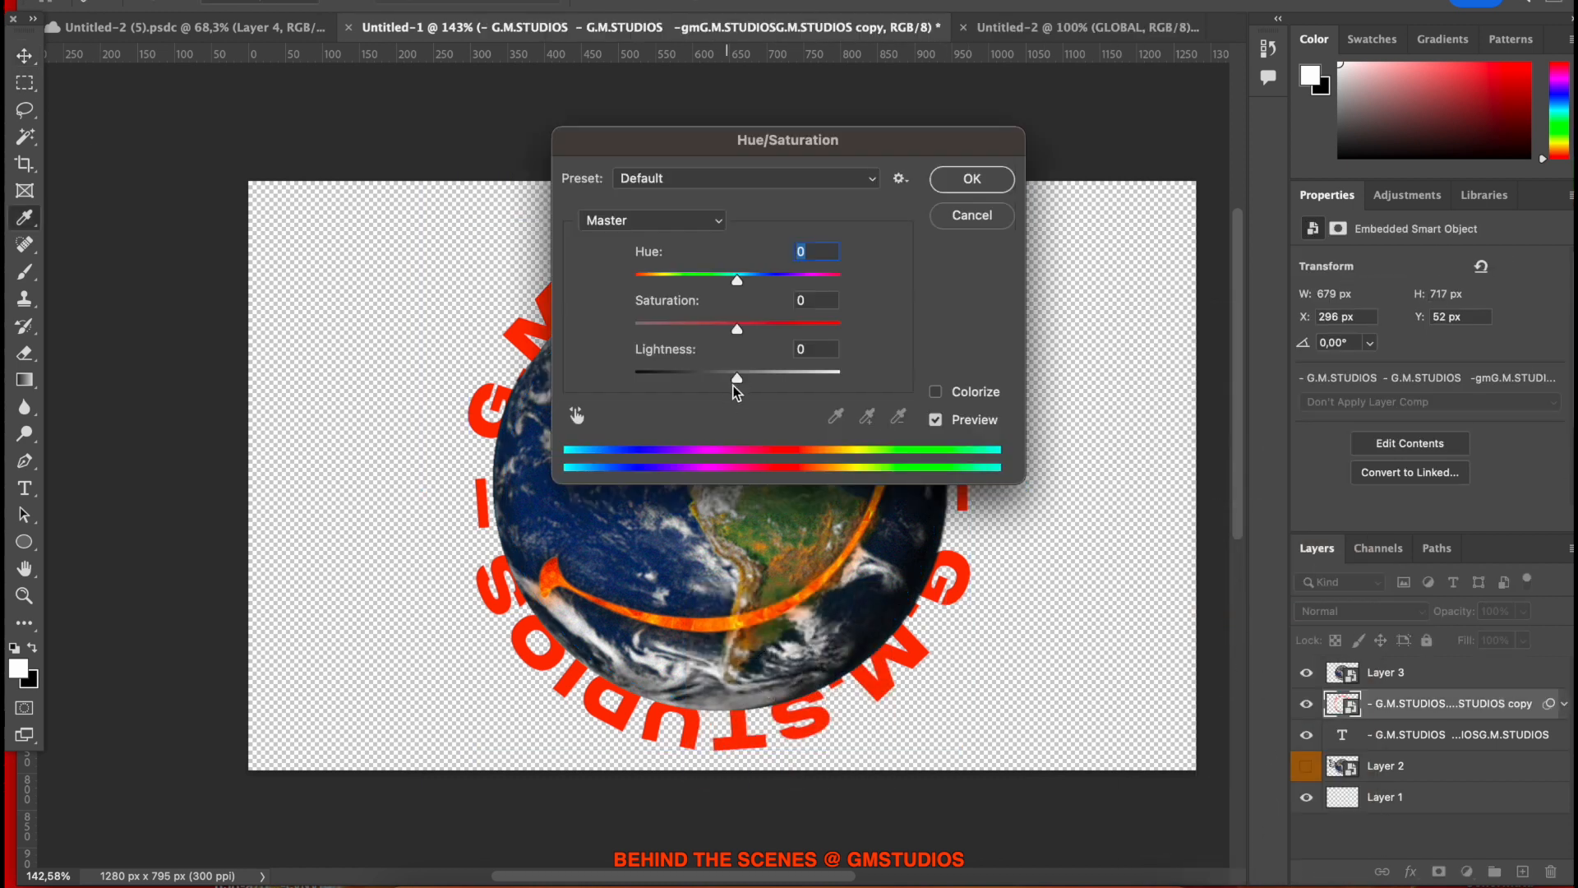
drag(739, 376, 566, 370)
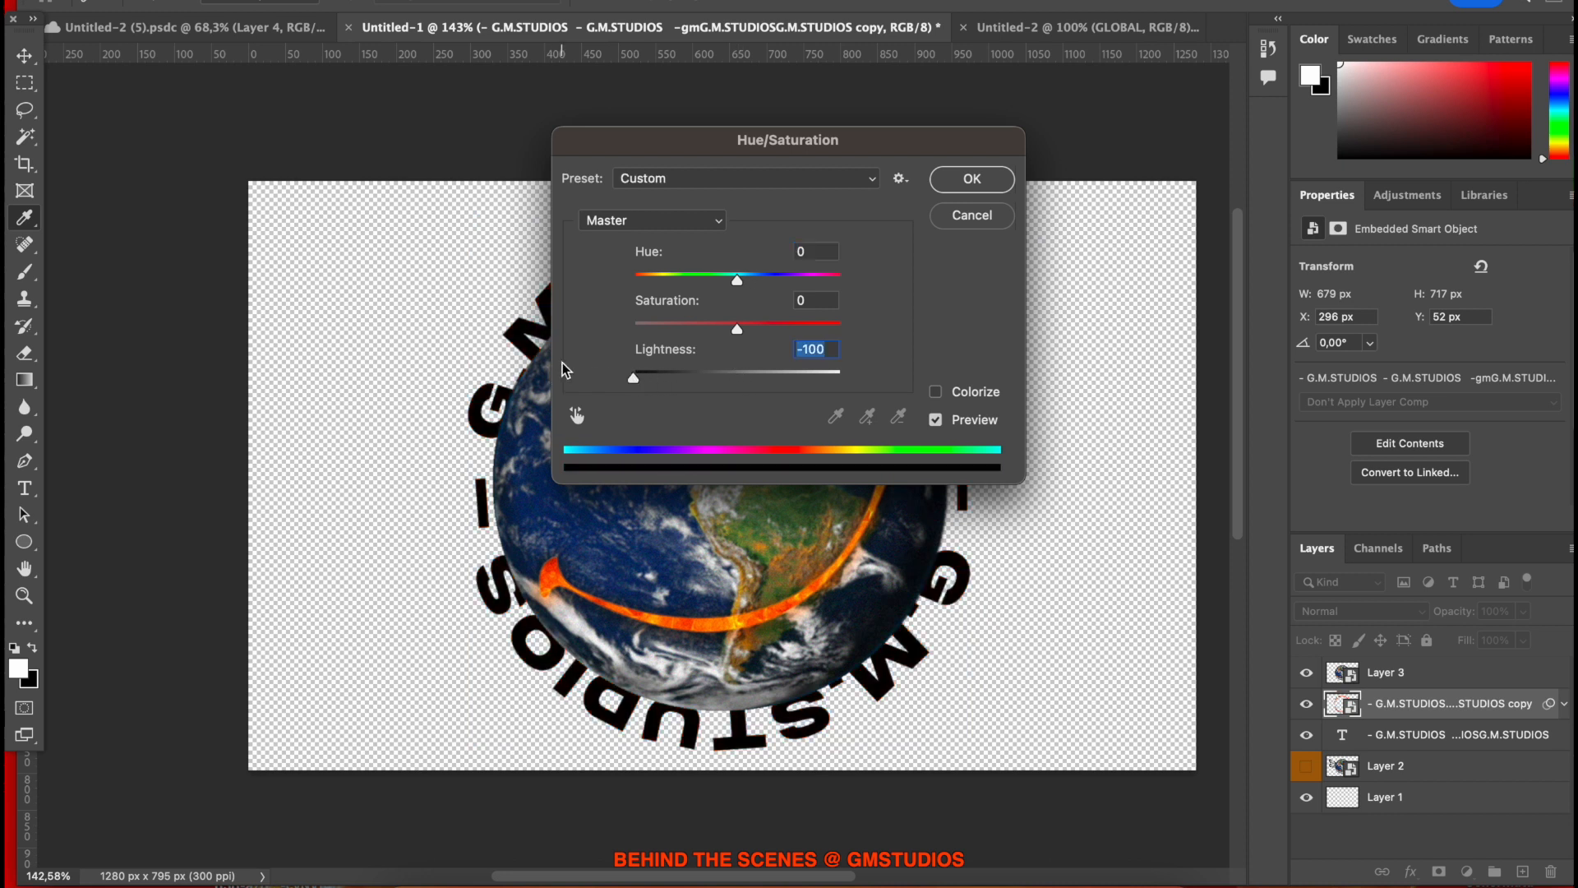
click(983, 188)
Select the black lettering with the Quick Selection tool and add a layer mask from it to the text copy.
right_click(31, 136)
click(123, 154)
alt+click(459, 579)
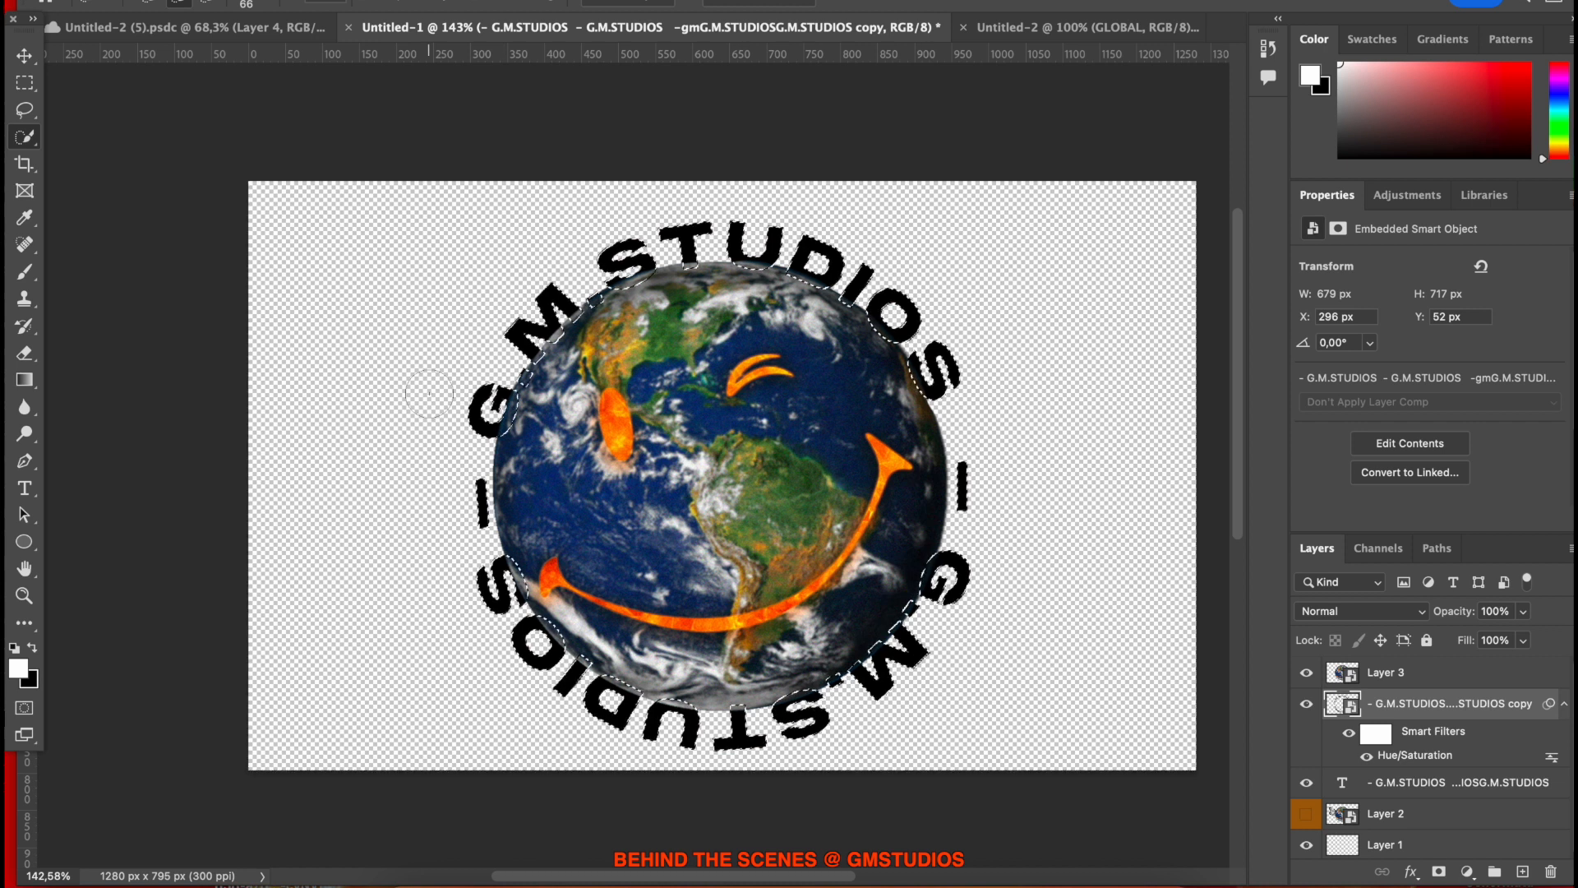
click(1439, 873)
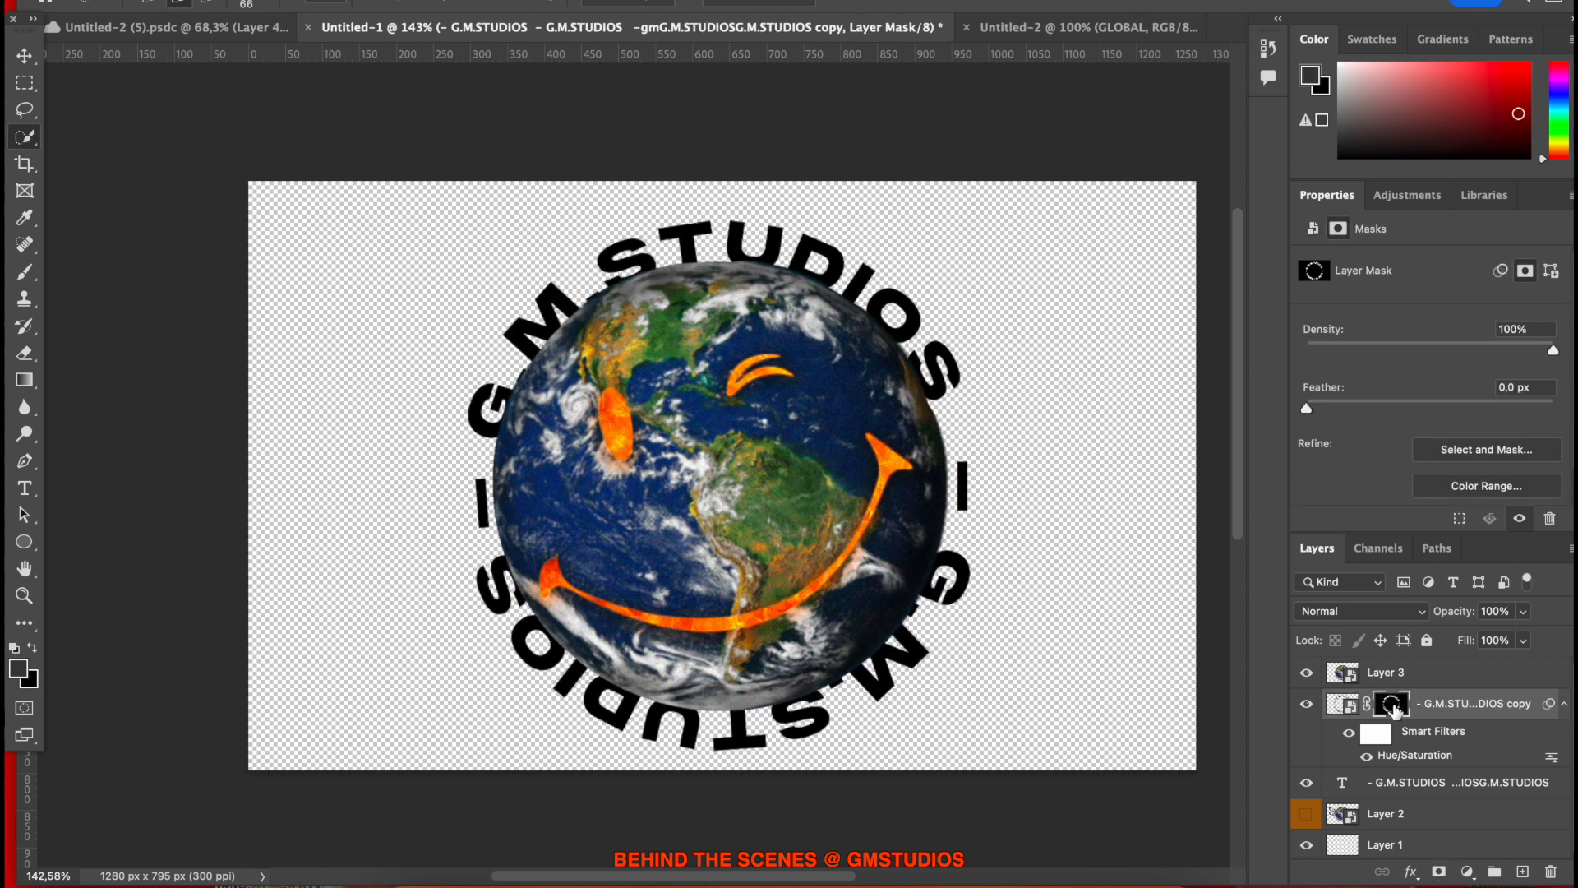
Add a new layer masked to the lettering and brush soft black shadows where the lower-left and upper letters meet the globe.
click(1522, 873)
scroll(723, 736, up, 4)
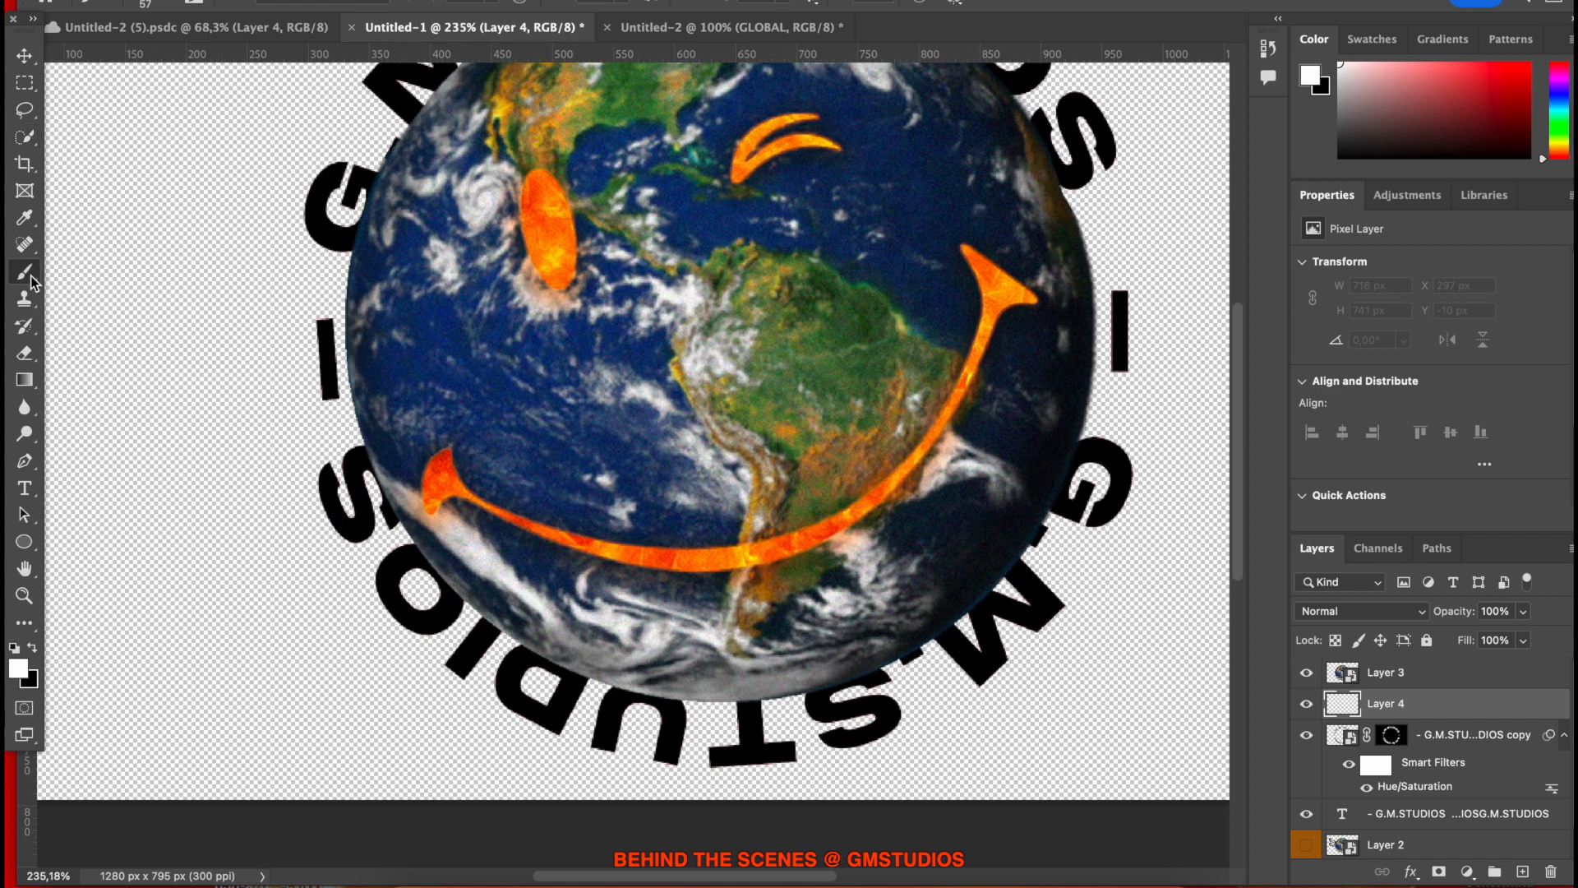
click(29, 276)
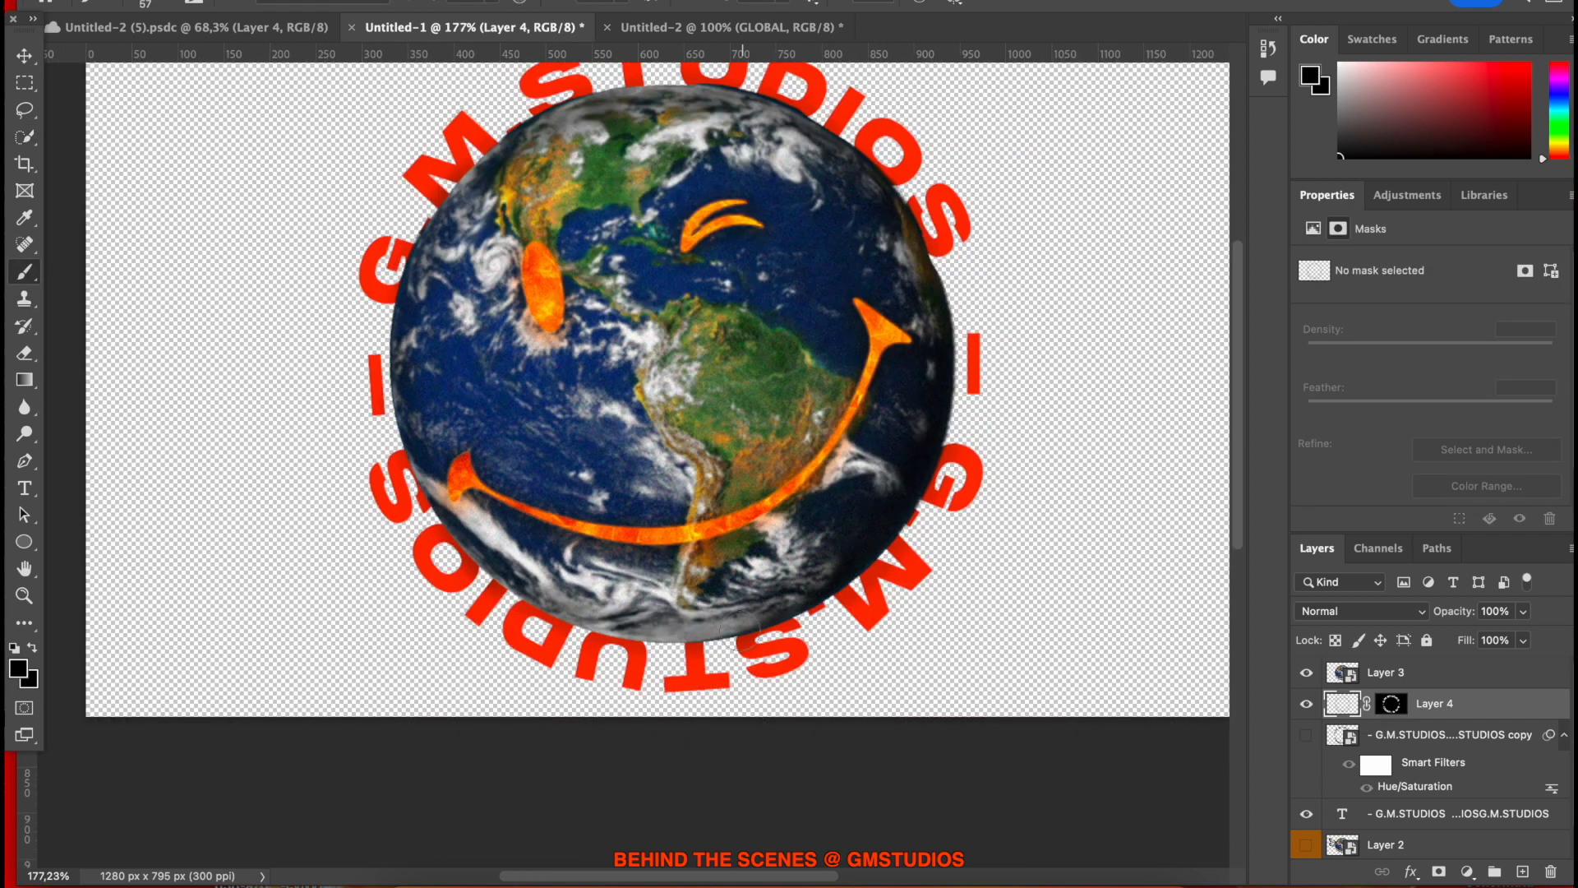
scroll(426, 470, up, 8)
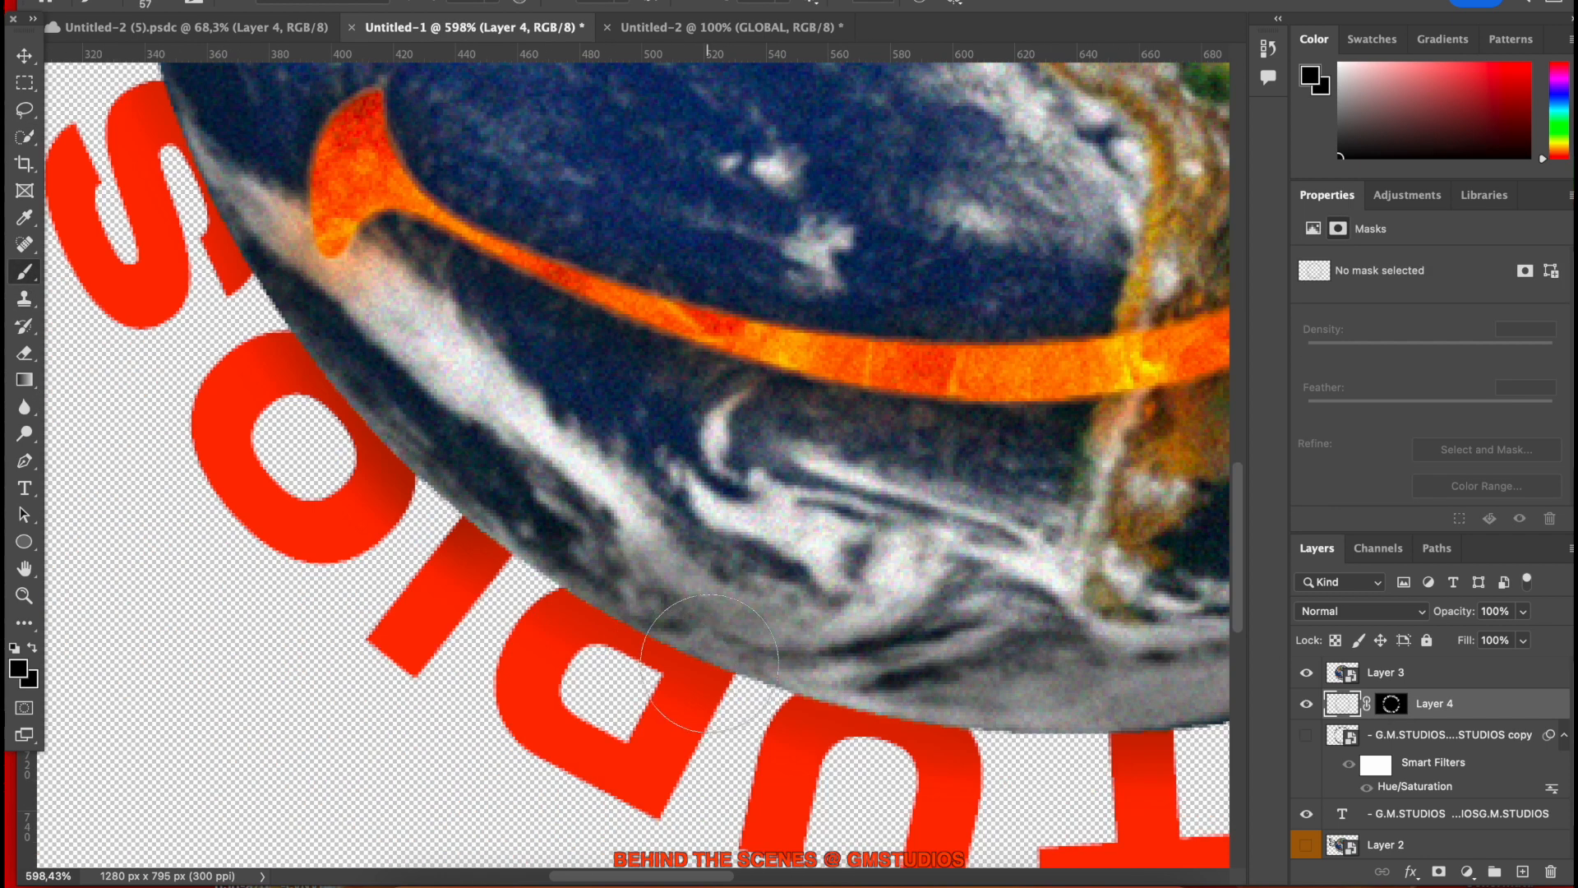
scroll(397, 317, up, 10)
scroll(402, 312, right, 5)
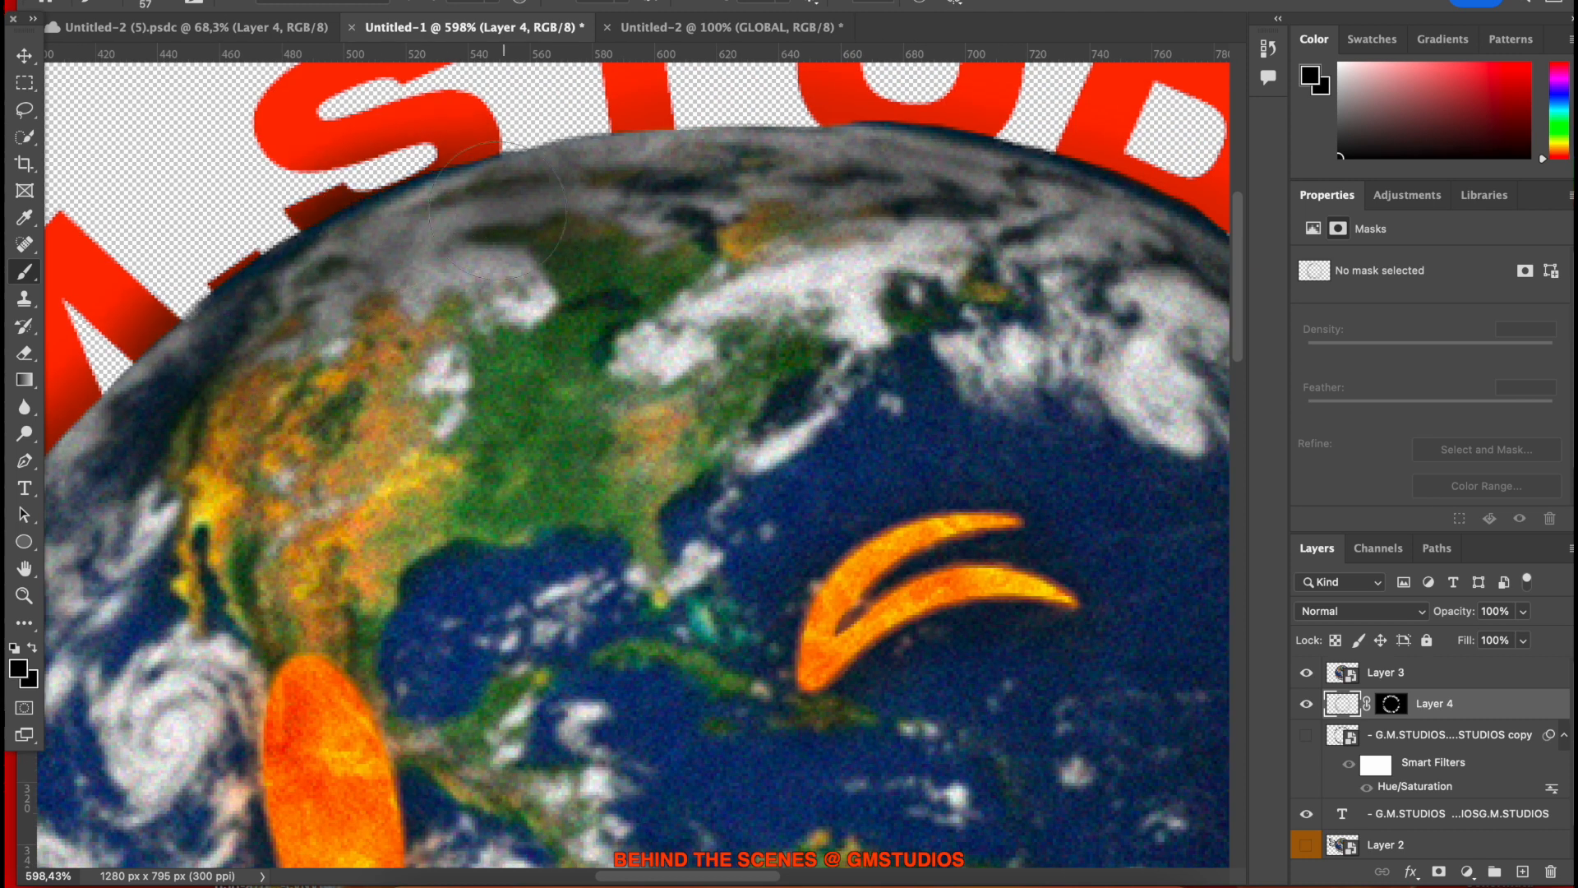
Brush soft black shadows onto the remaining red letters along the globe's right and bottom edges.
scroll(955, 171, down, 10)
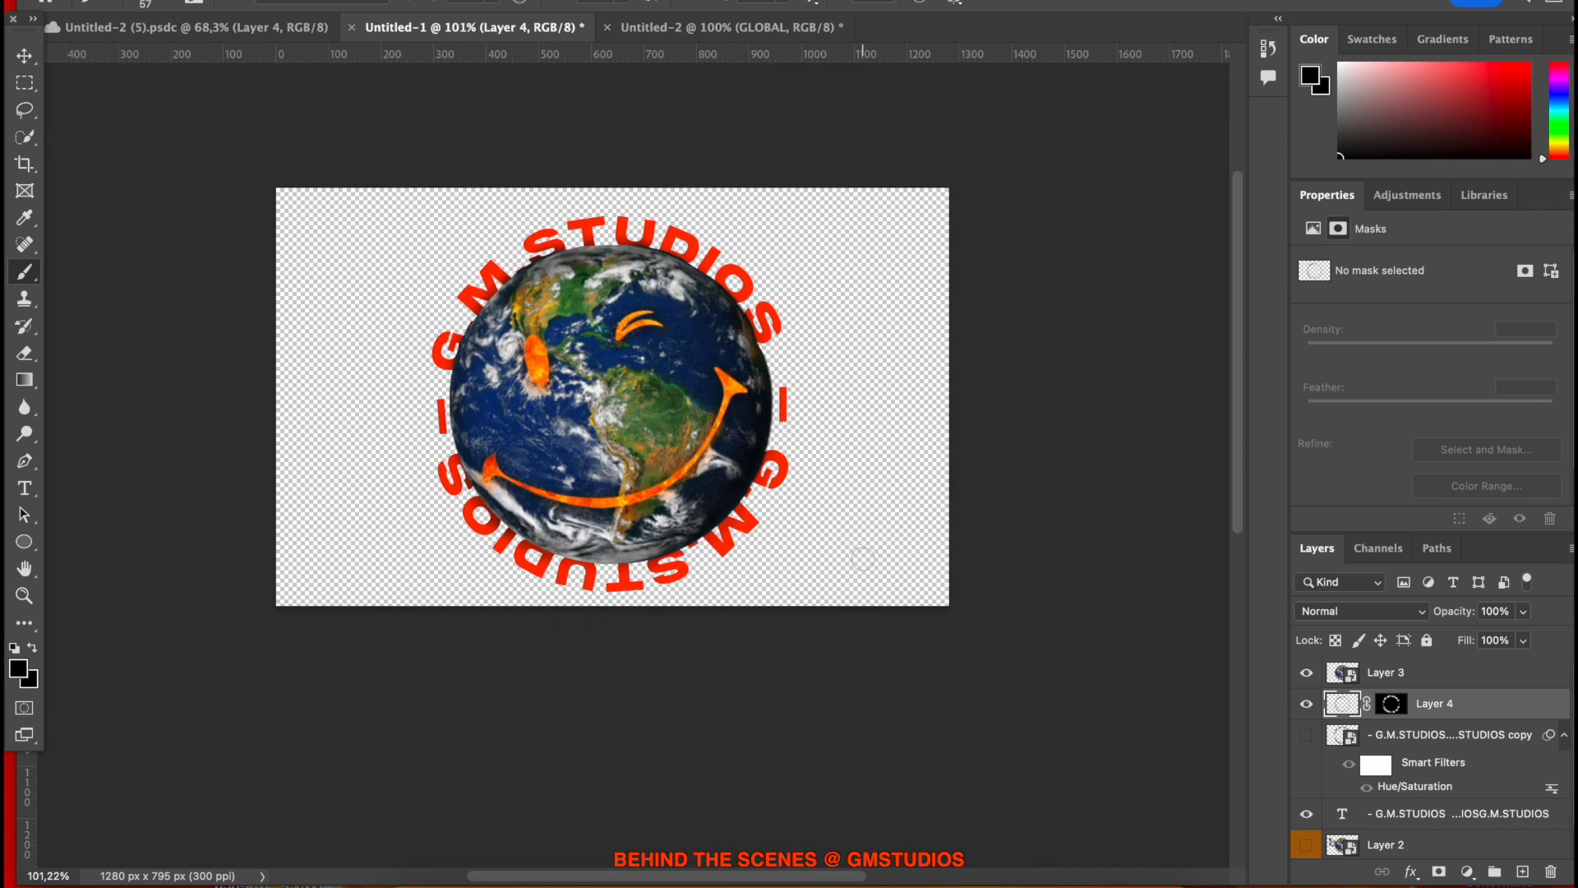
scroll(906, 252, up, 7)
scroll(925, 642, down, 10)
scroll(925, 642, right, 3)
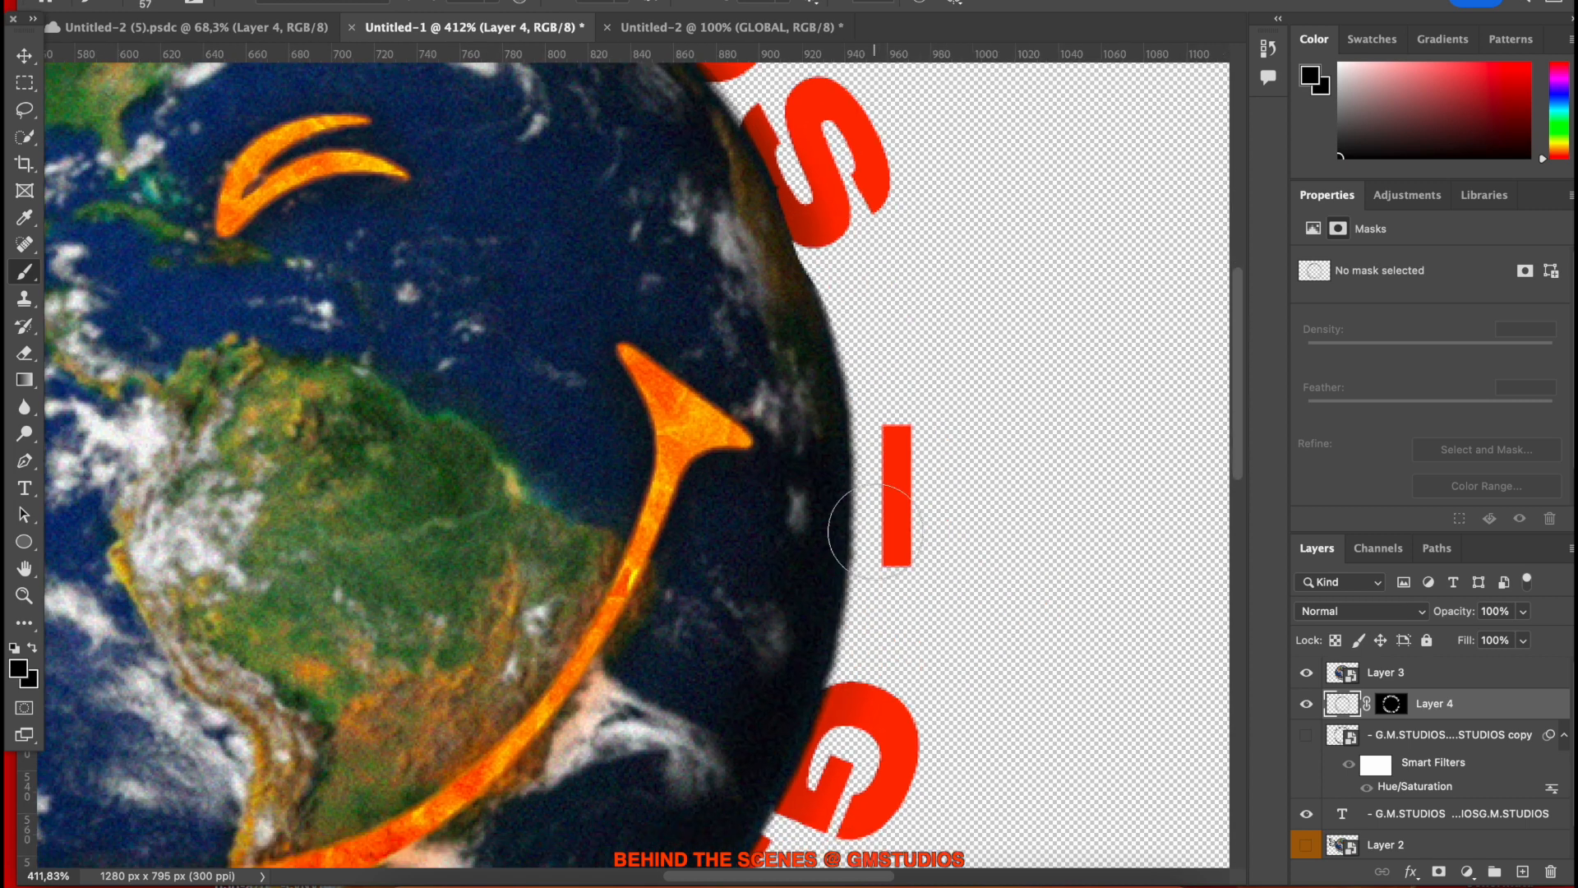
scroll(565, 645, down, 10)
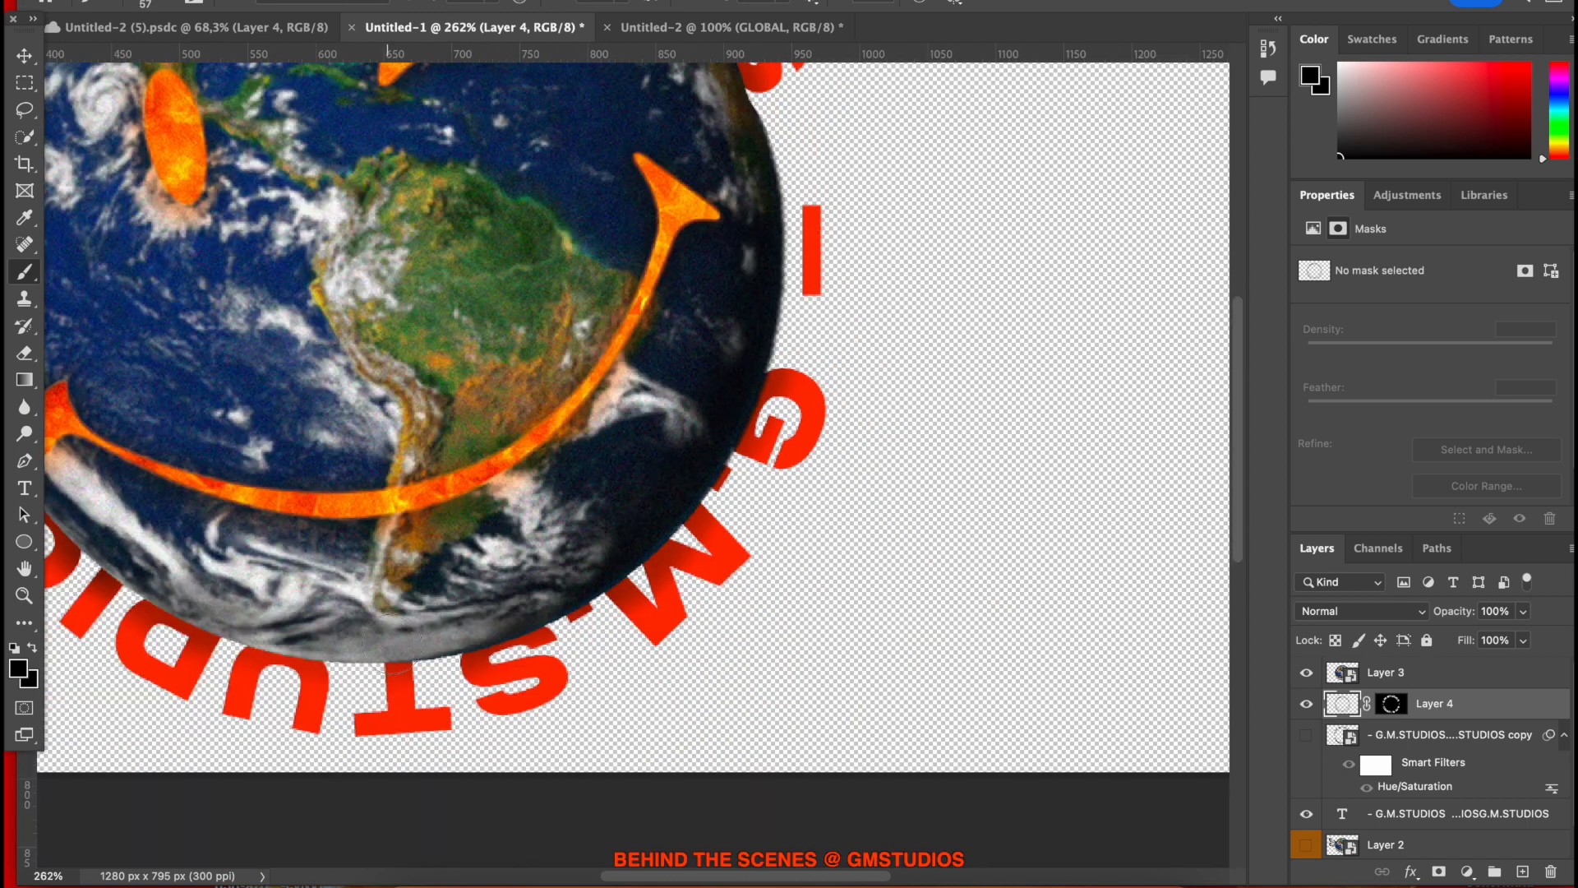
scroll(722, 402, up, 5)
scroll(722, 402, up, 4)
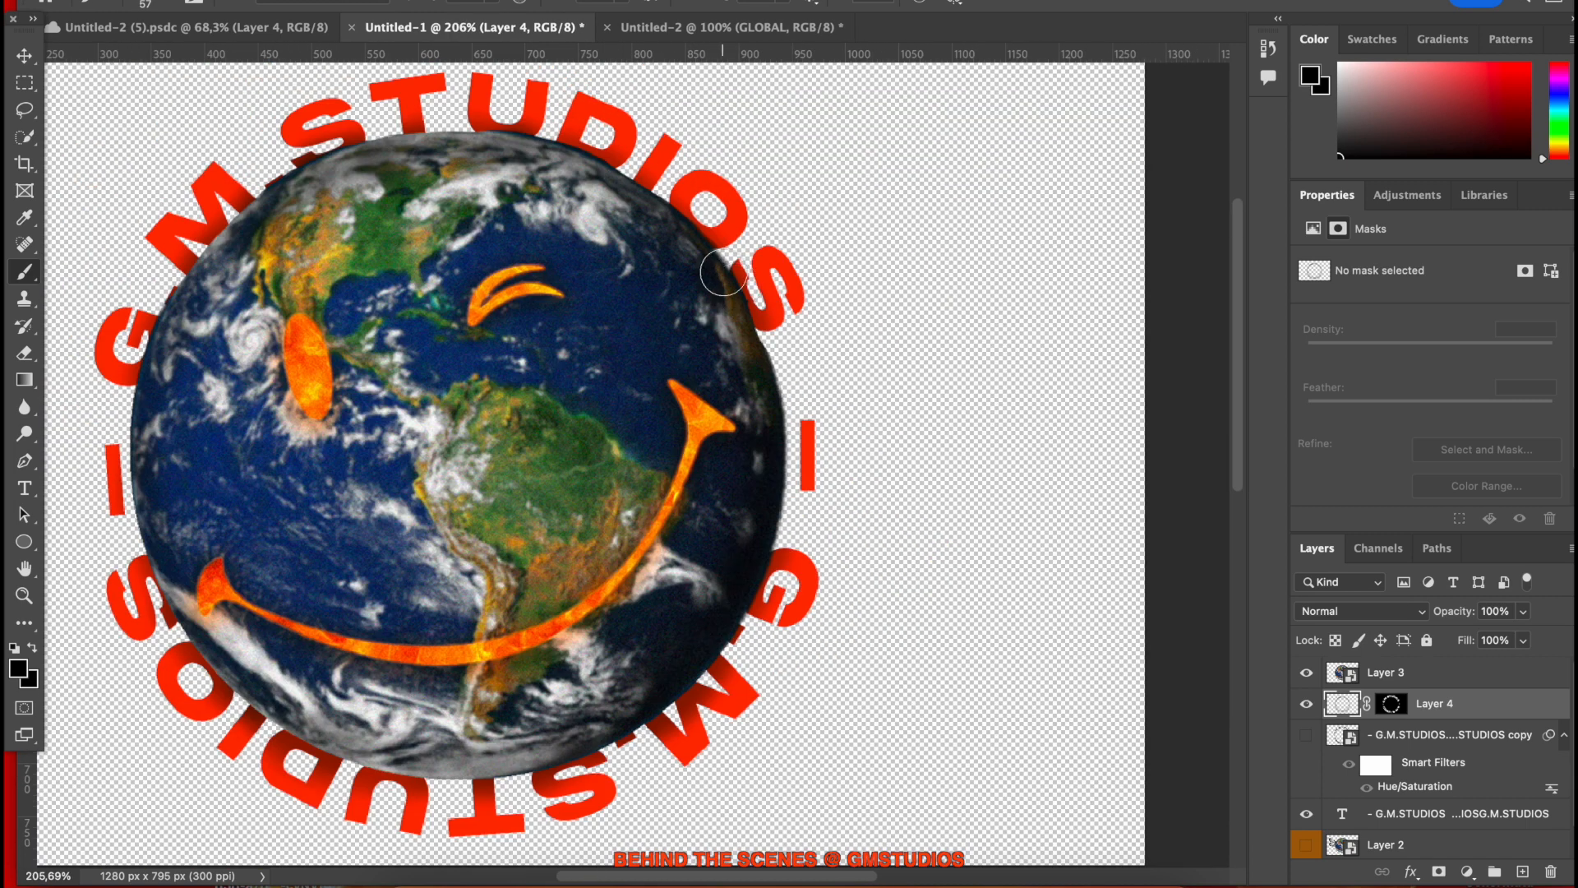
scroll(722, 275, down, 6)
scroll(722, 275, up, 4)
Place a horizontal guide across the middle of the globe.
click(26, 56)
click(177, 260)
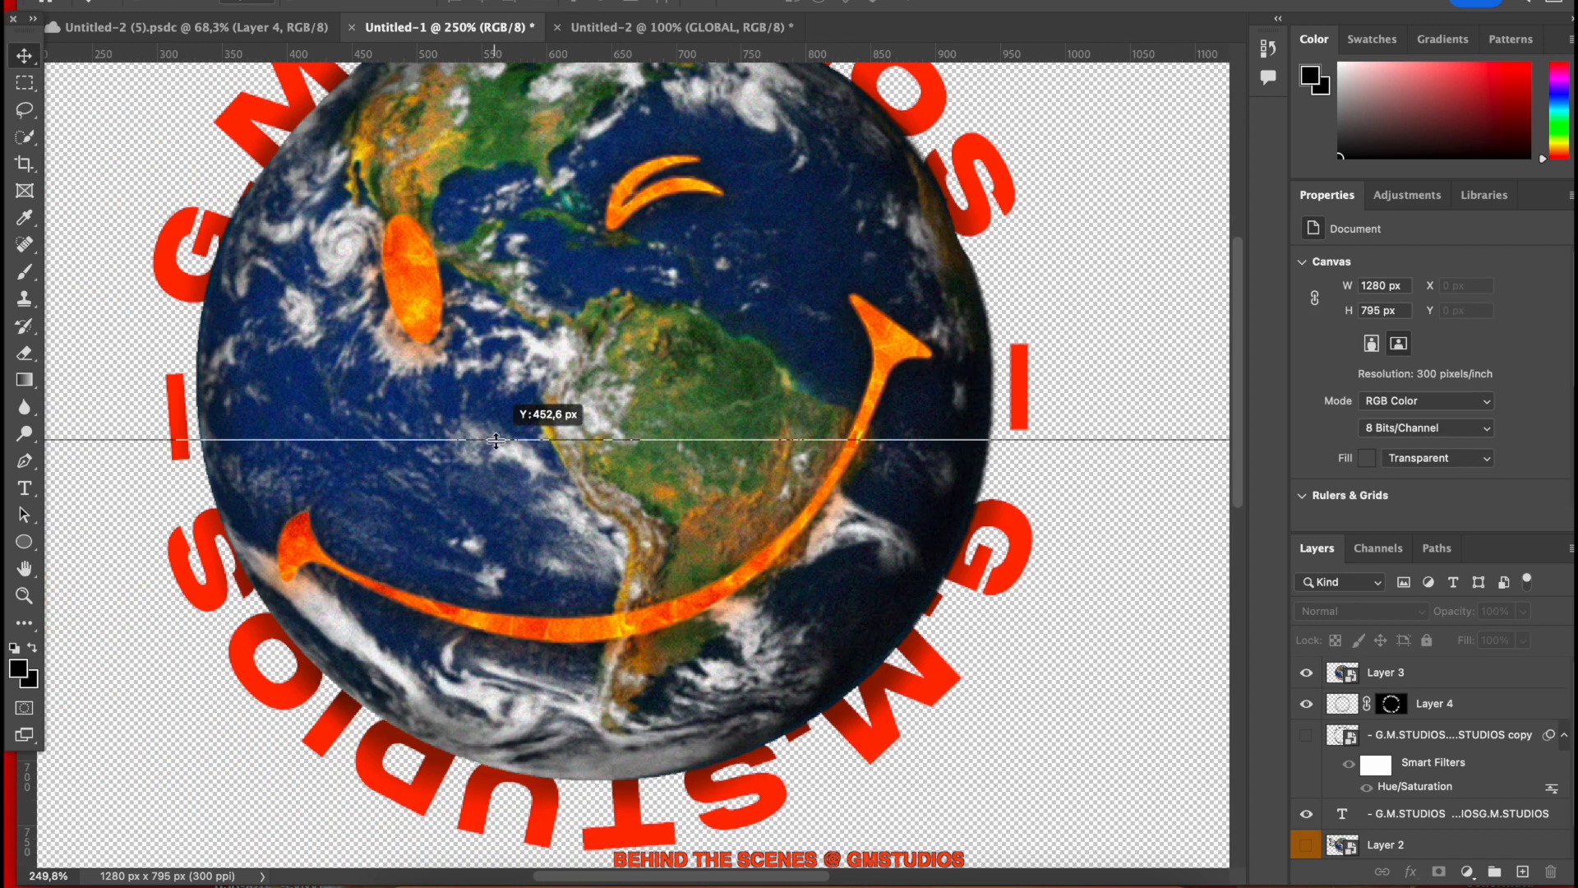
drag(497, 437, 494, 462)
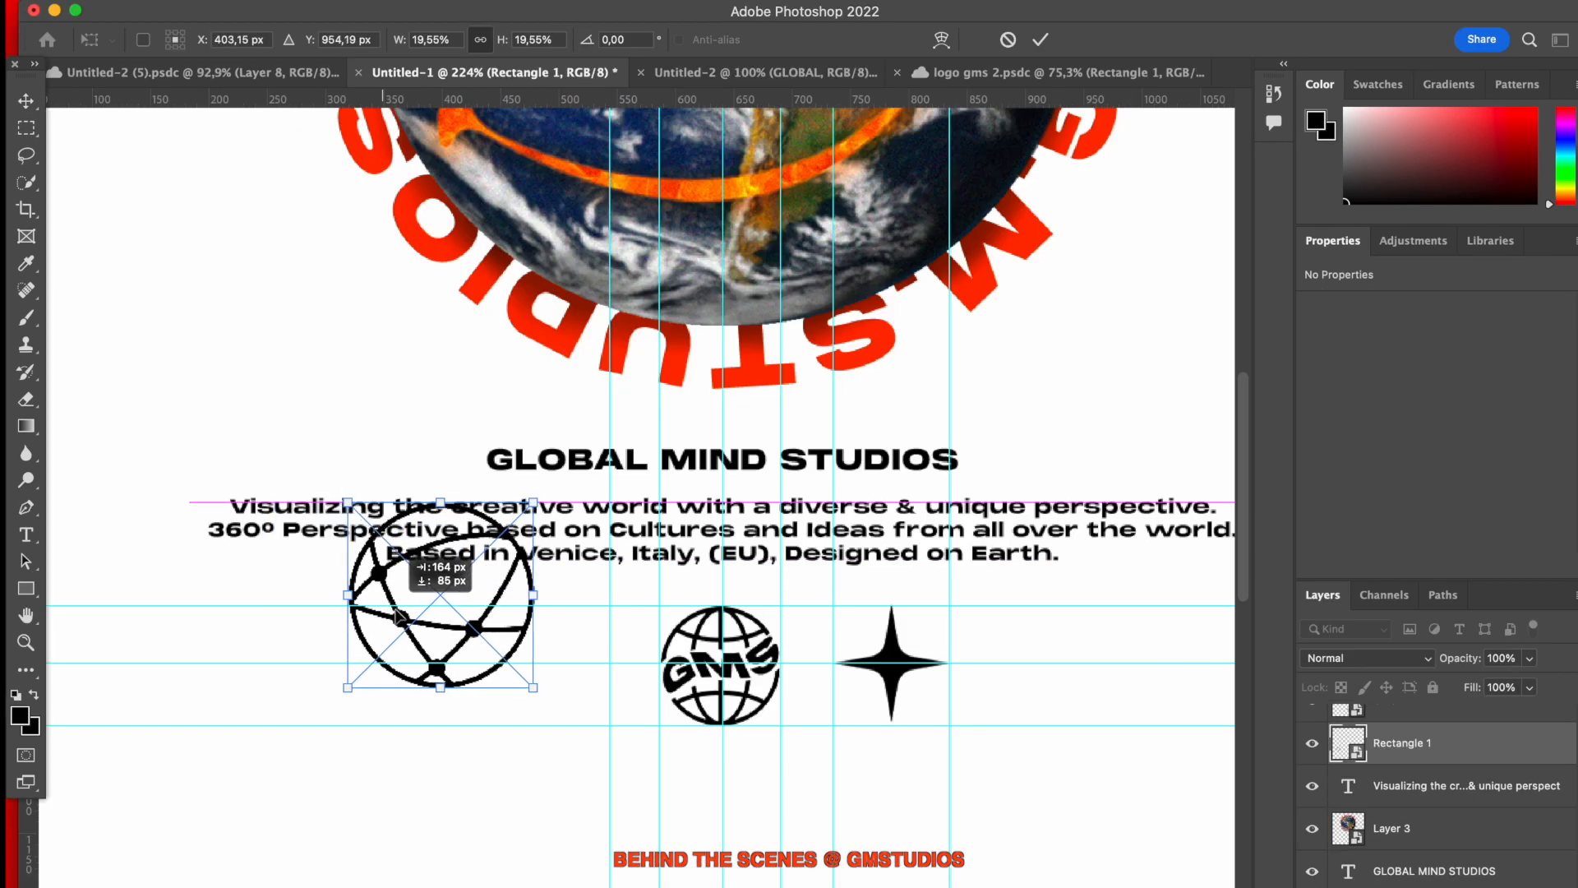
Scale down the network-globe icon and align it to the guides, left of the GMS globe icon.
drag(398, 616, 539, 700)
key(Return)
click(749, 780)
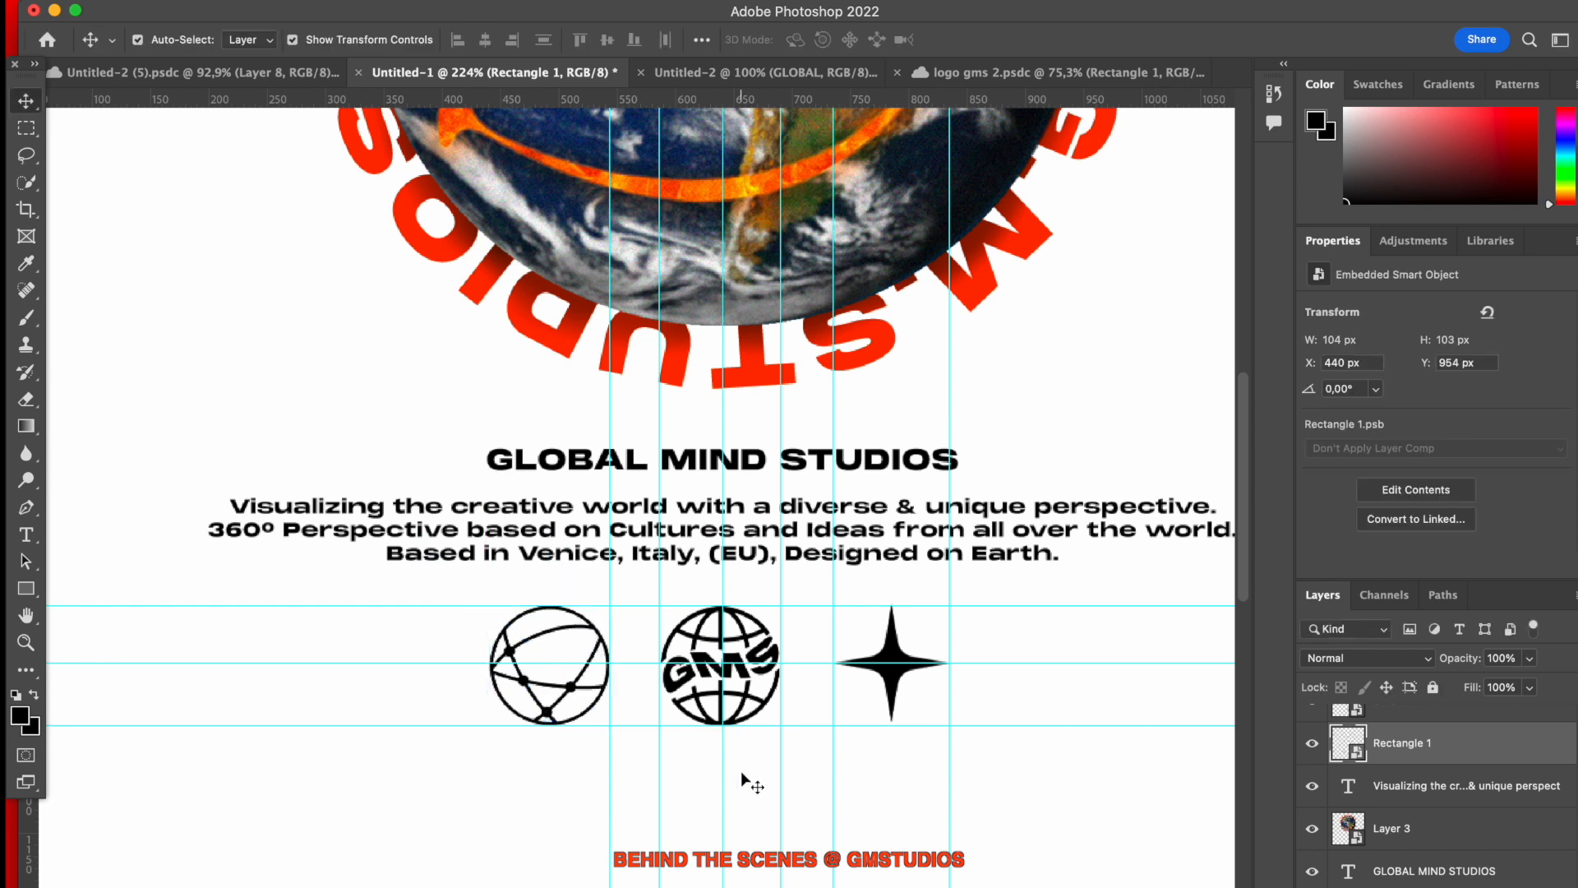
scroll(749, 780, down, 5)
scroll(745, 775, up, 3)
scroll(744, 773, up, 1)
click(485, 2)
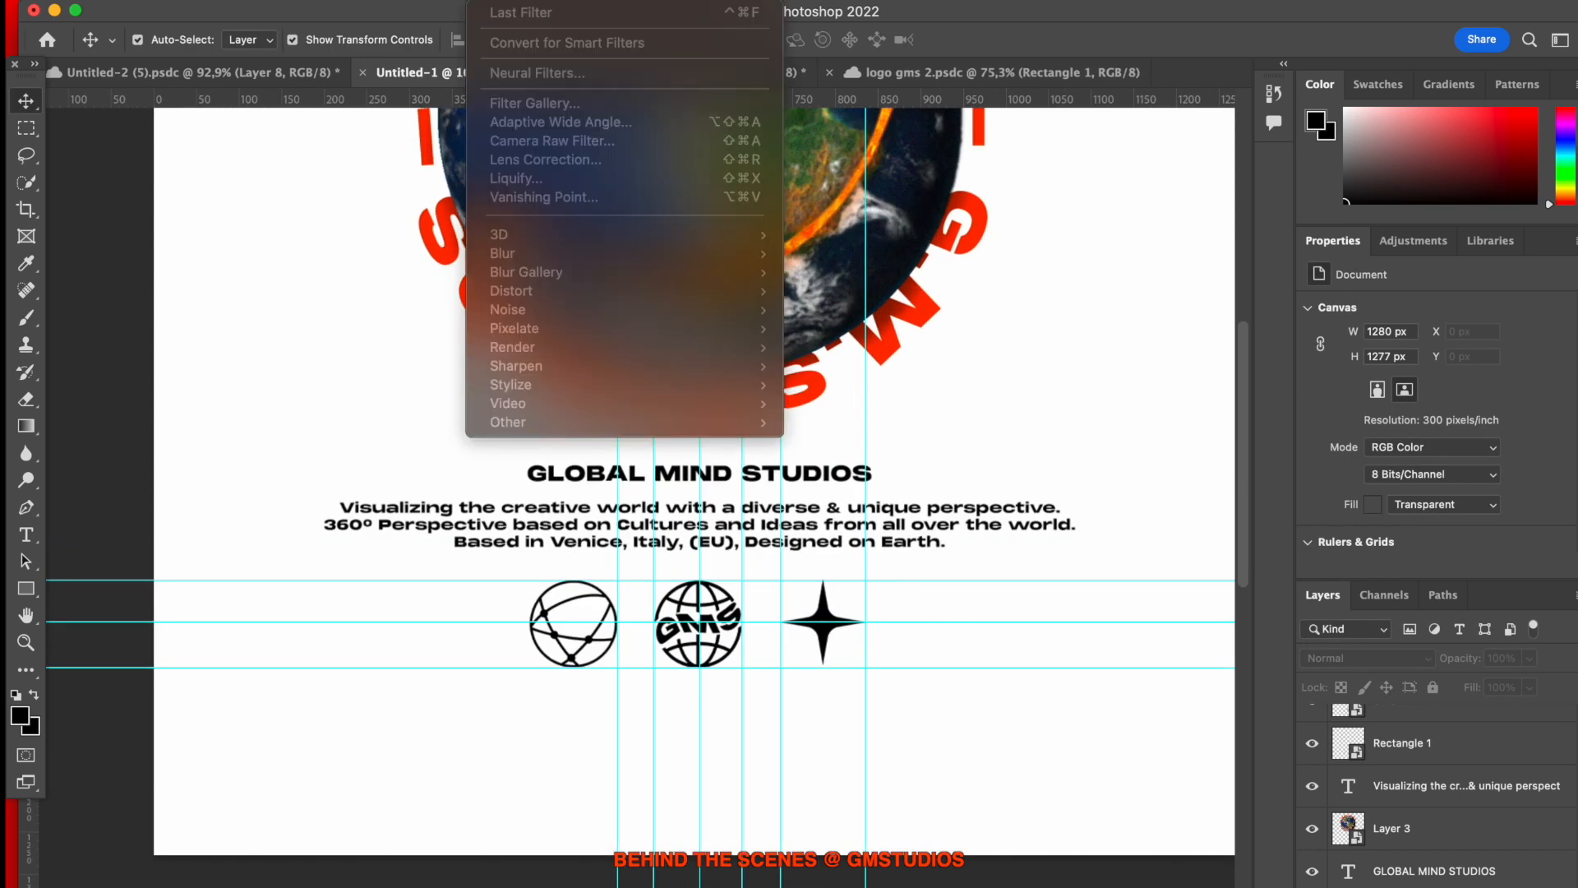
Reset the workspace to the Essentials default layout.
mouse_move(921, 1)
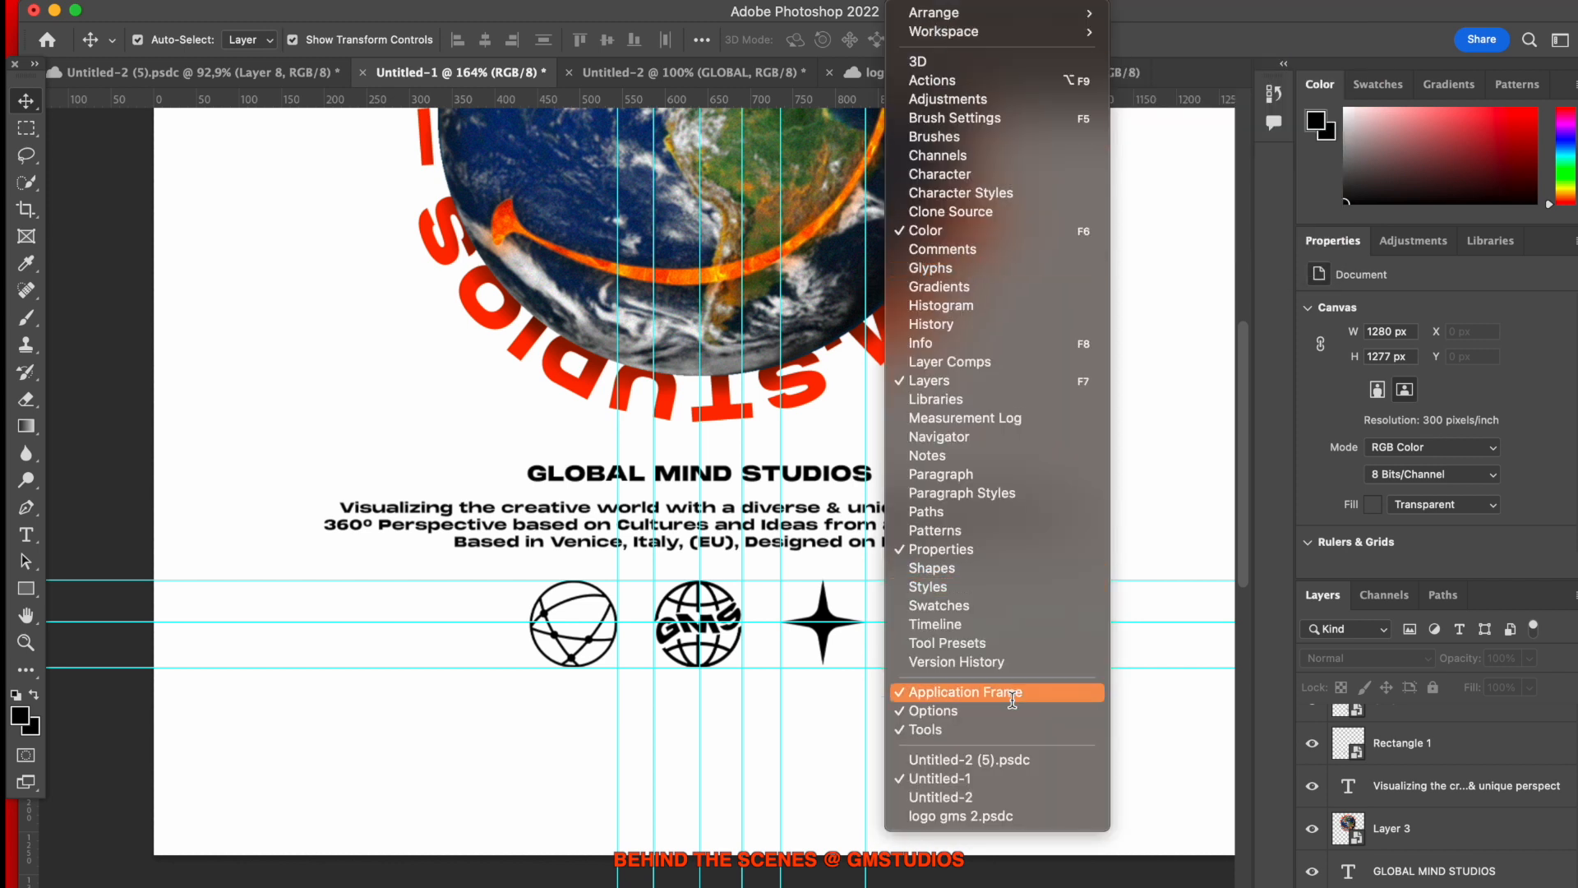
mouse_move(970, 35)
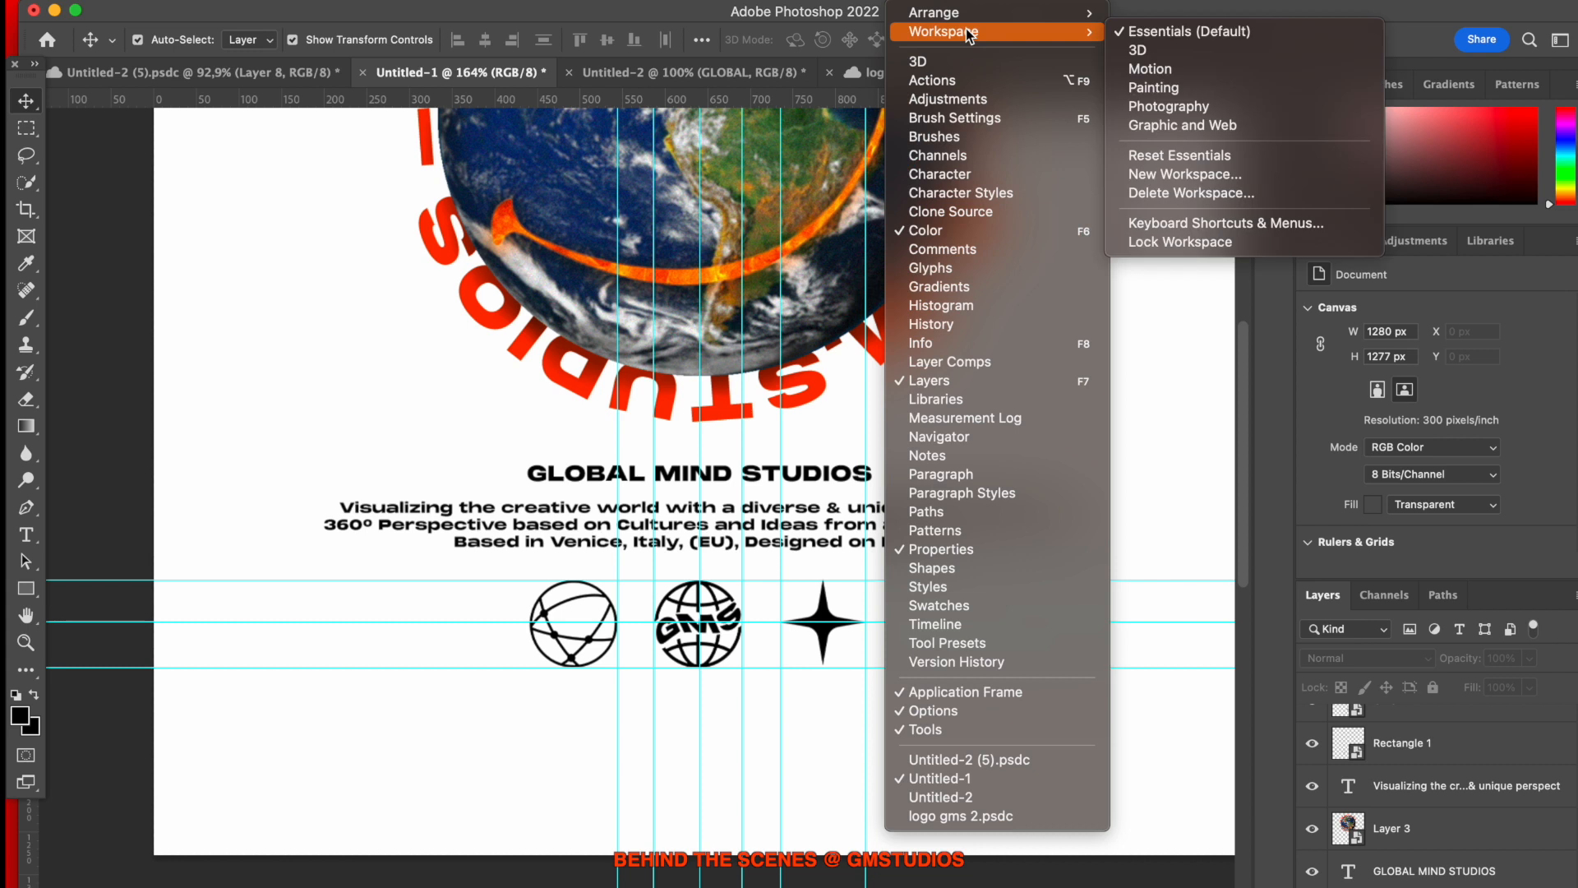
click(1155, 156)
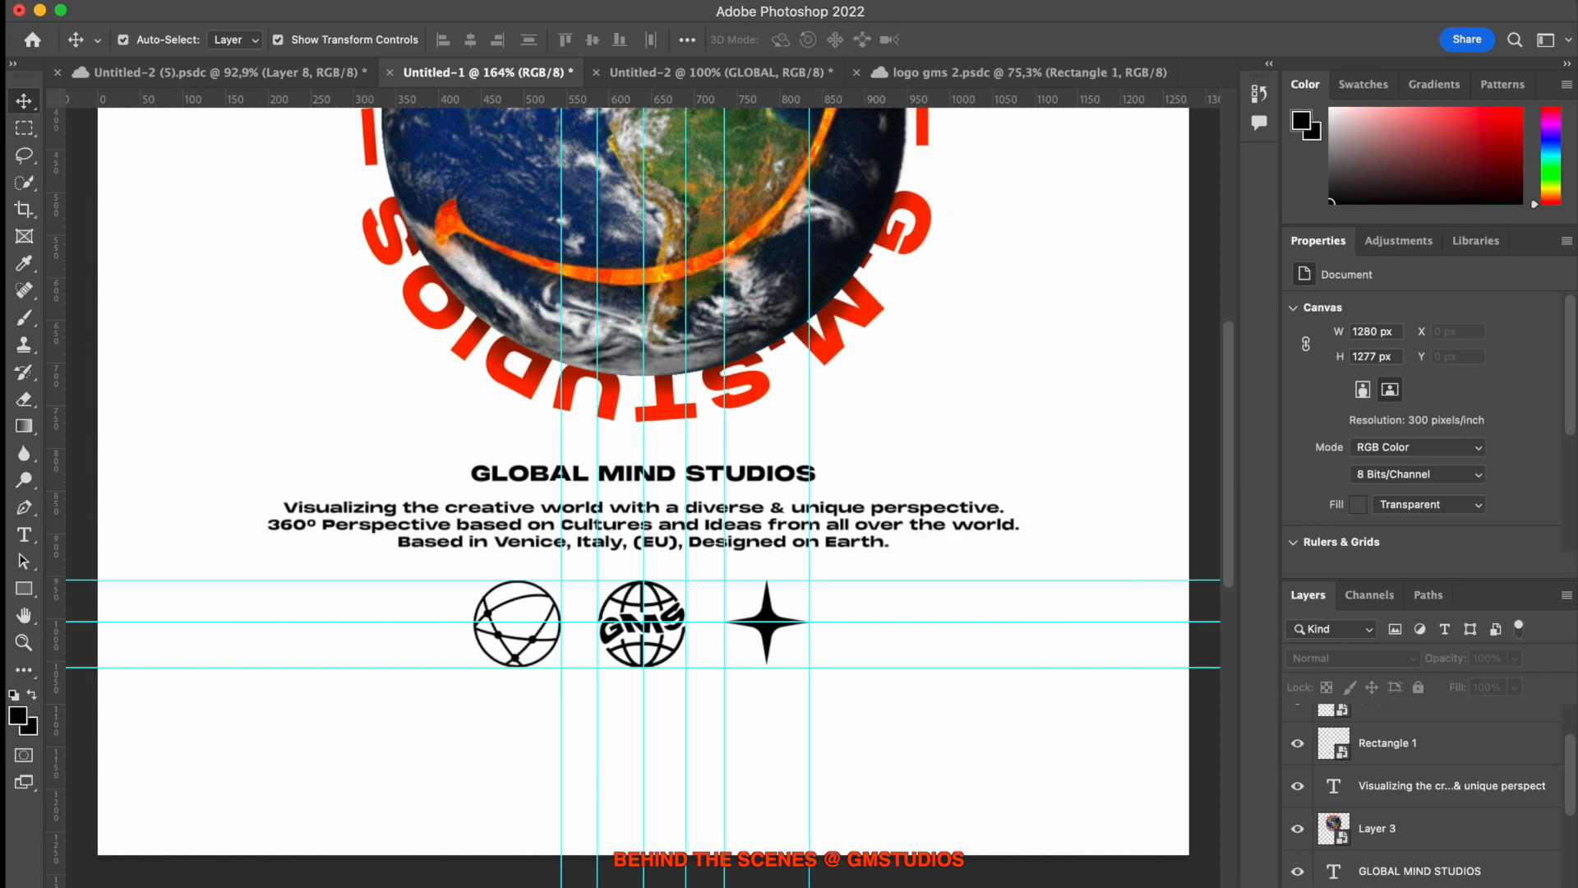
click(913, 1)
mouse_move(979, 36)
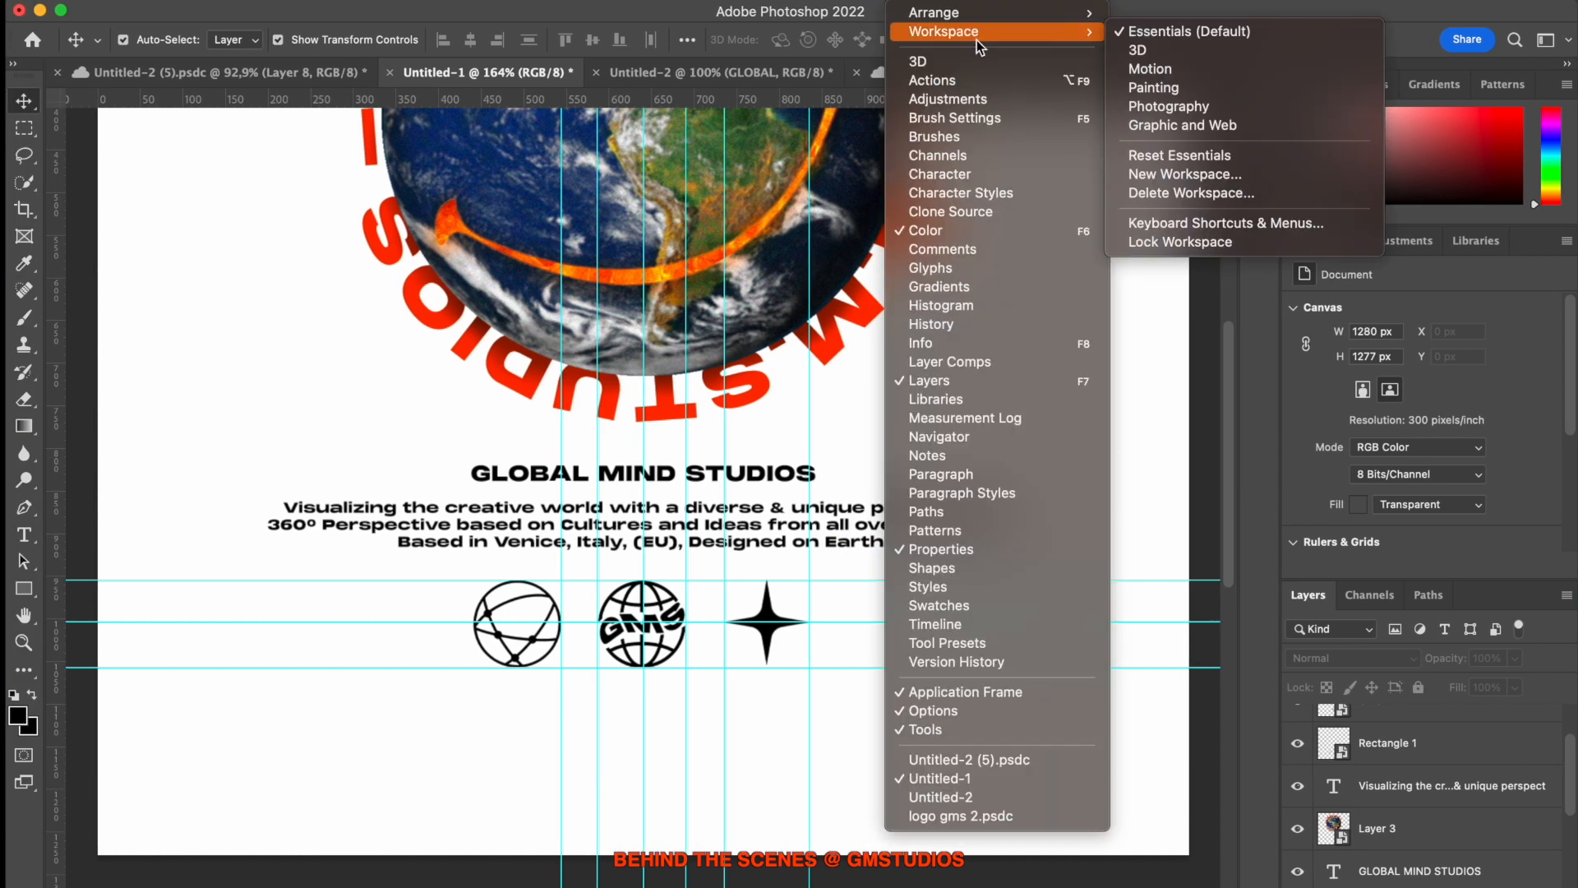
mouse_move(1019, 18)
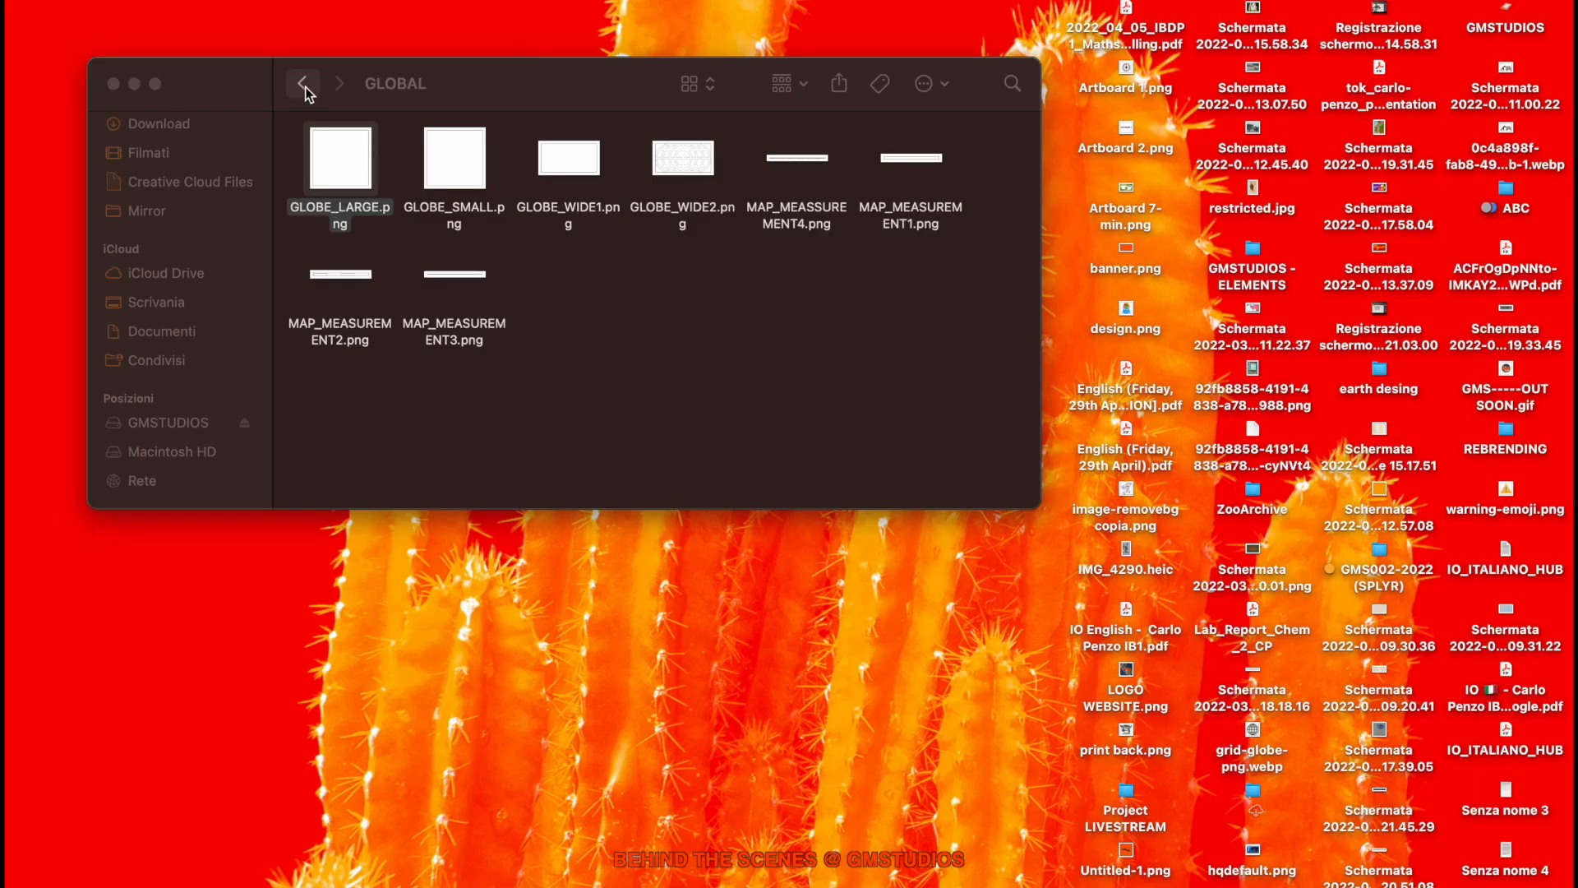
Switch to Finder, open the HUMAN assets folder and preview HUMAN_BLURRED.png.
click(303, 83)
double_click(703, 165)
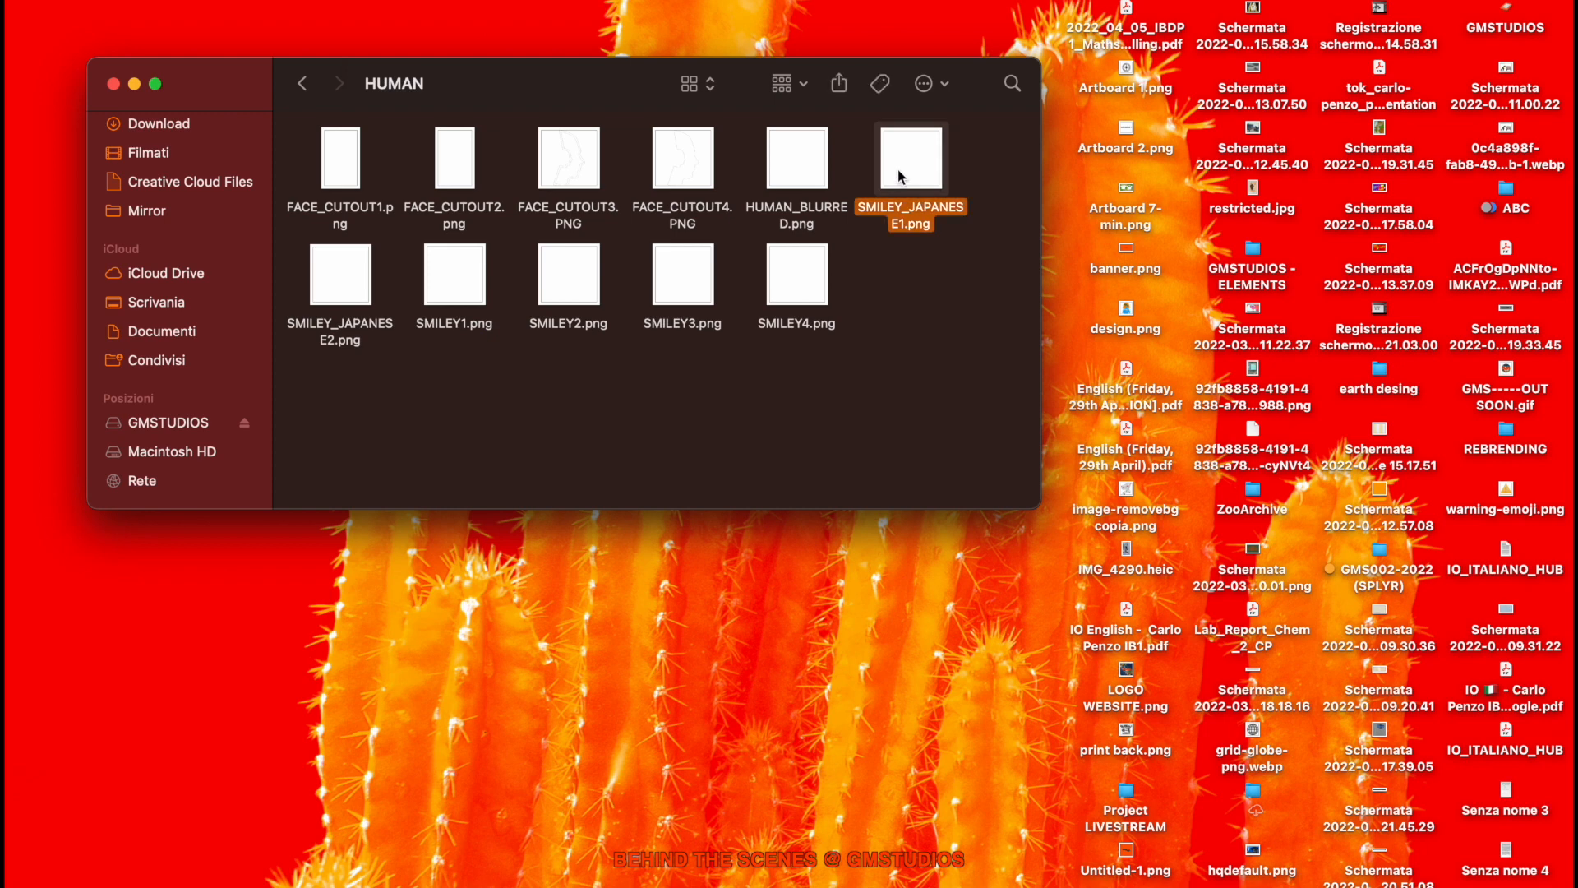
key(space)
key(Left)
key(space)
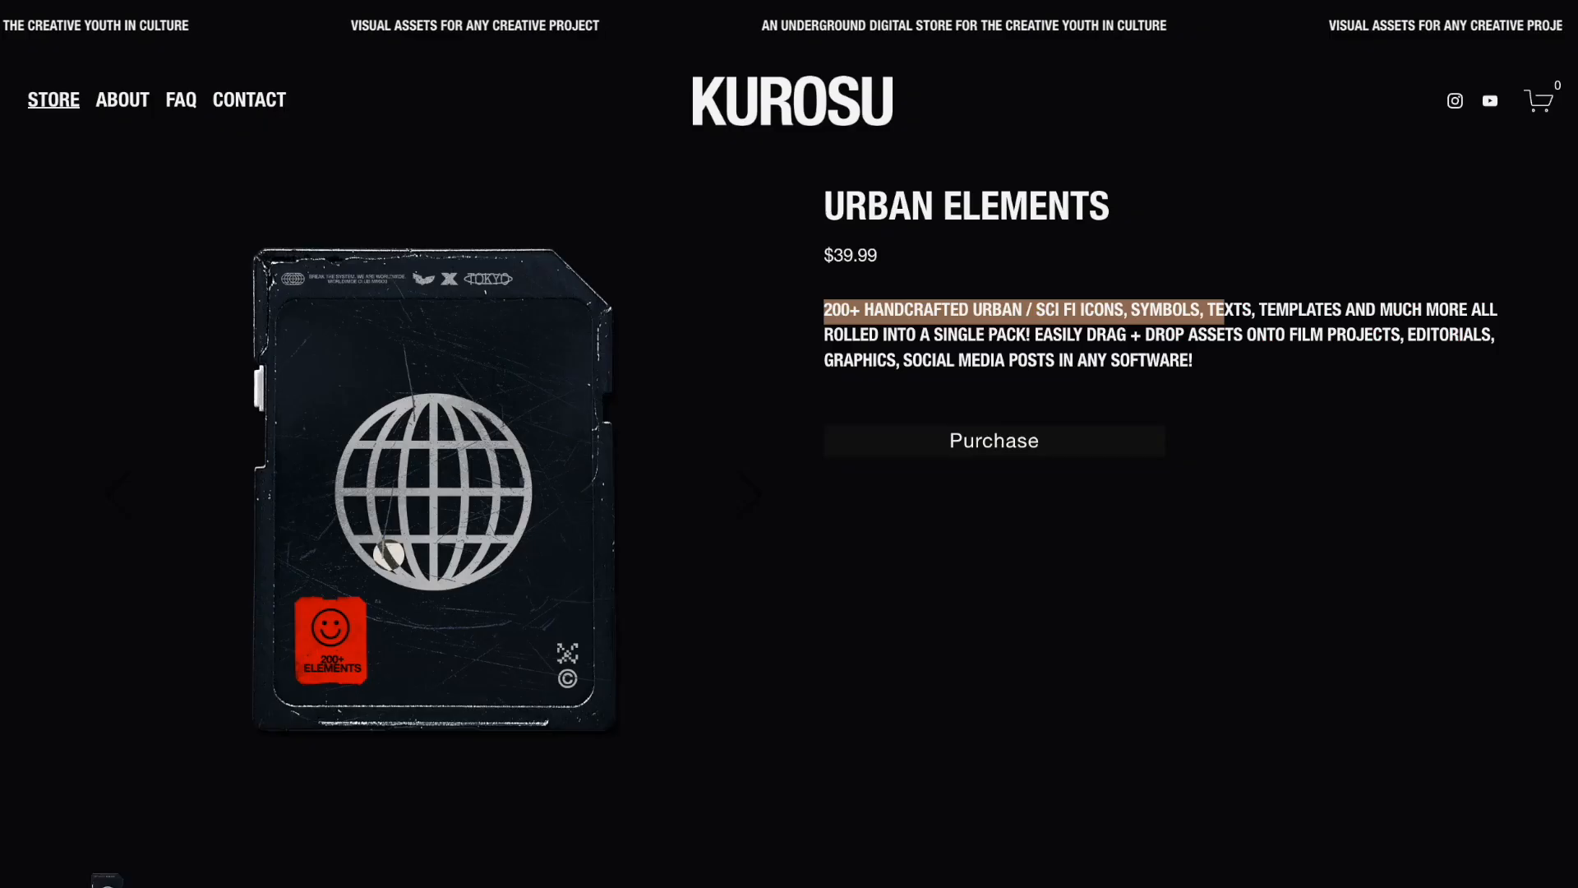
Look through the Urban Elements product page on the Kurosu store website.
scroll(532, 412, down, 8)
scroll(869, 485, down, 15)
scroll(1257, 423, down, 3)
scroll(1129, 201, up, 3)
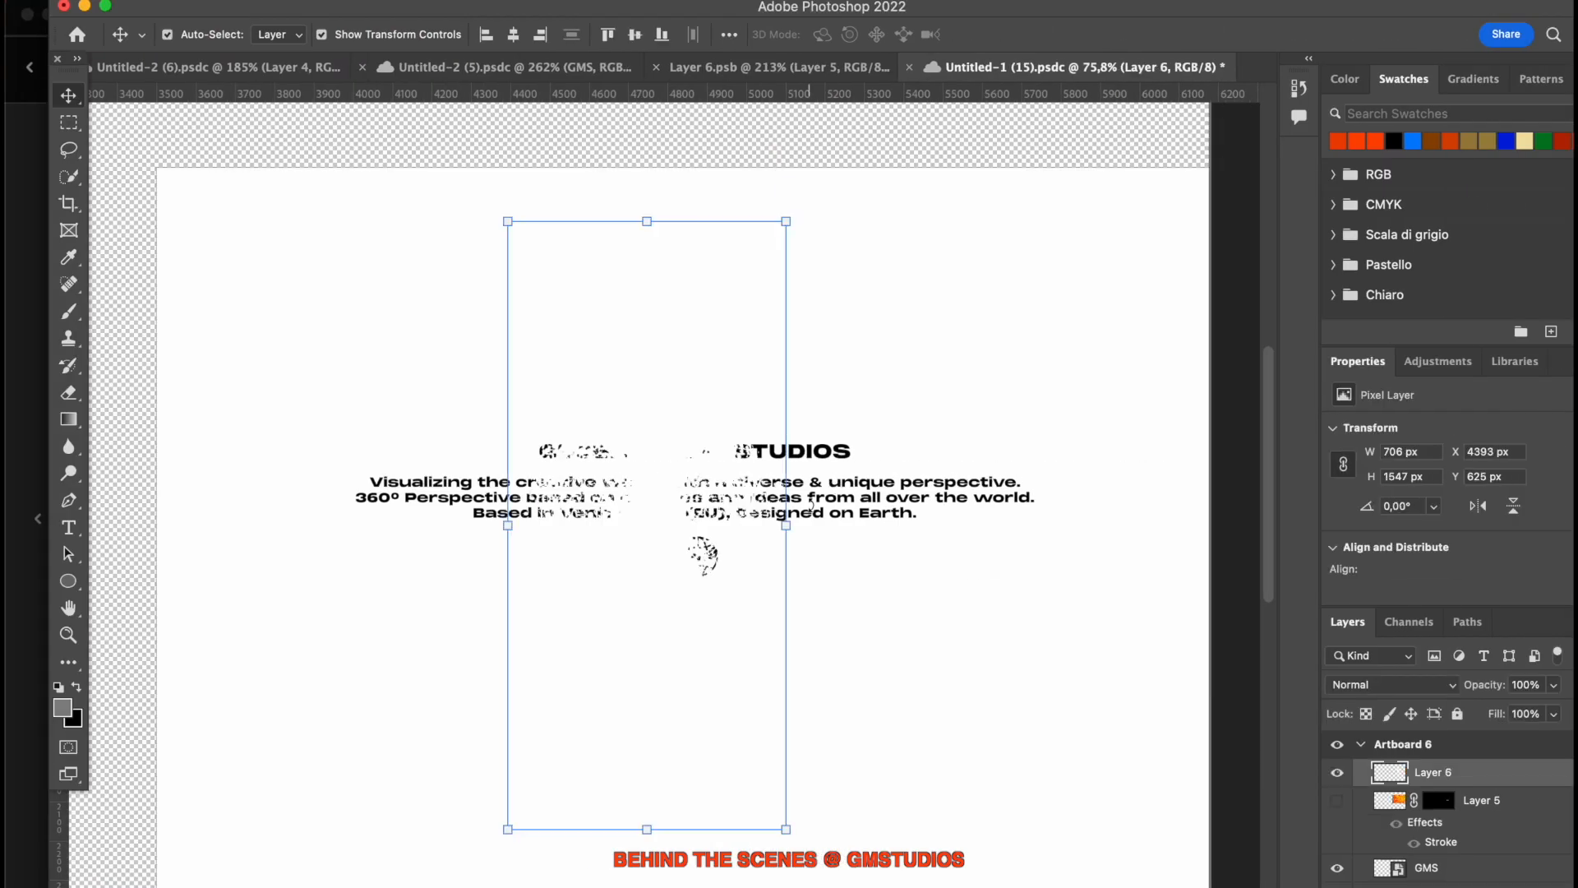
Invert the blurred human figure to black, scale it to 32.75% and centre it over the GLOBAL MIND STUDIOS text block.
key(super+i)
drag(786, 525, 548, 523)
drag(528, 530, 719, 505)
drag(721, 496, 773, 498)
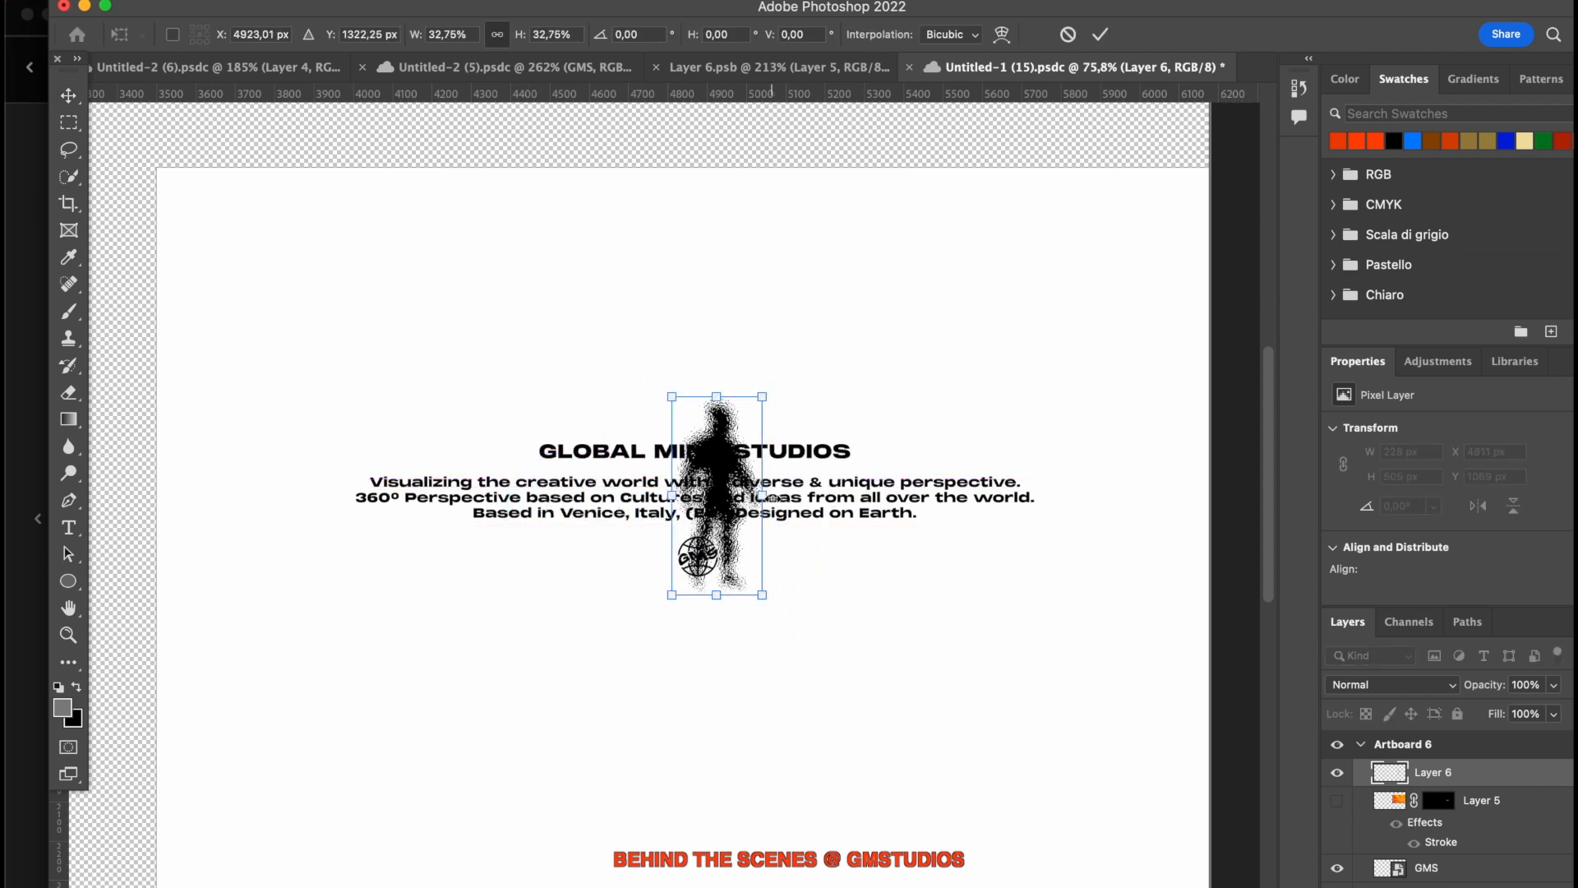
scroll(773, 498, up, 3)
drag(754, 443, 719, 426)
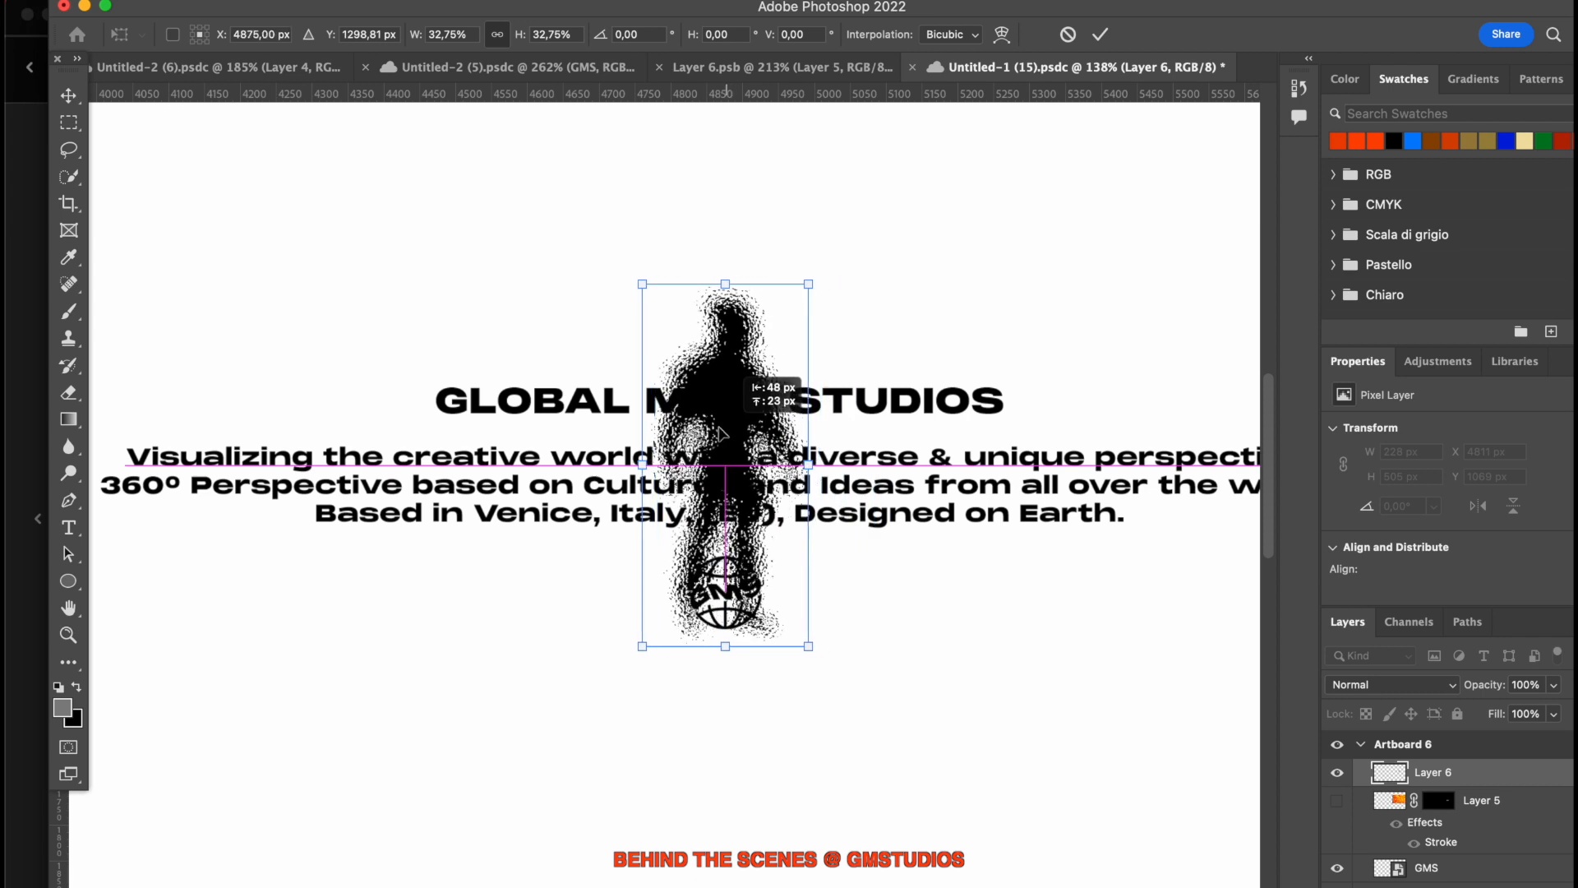
key(Return)
Draw a 462 × 892 px rectangle covering the human figure and fill it with orange-red.
right_click(62, 584)
click(132, 579)
mouse_move(501, 219)
mouse_down()
mouse_move(909, 817)
mouse_move(833, 860)
mouse_up()
click(1362, 142)
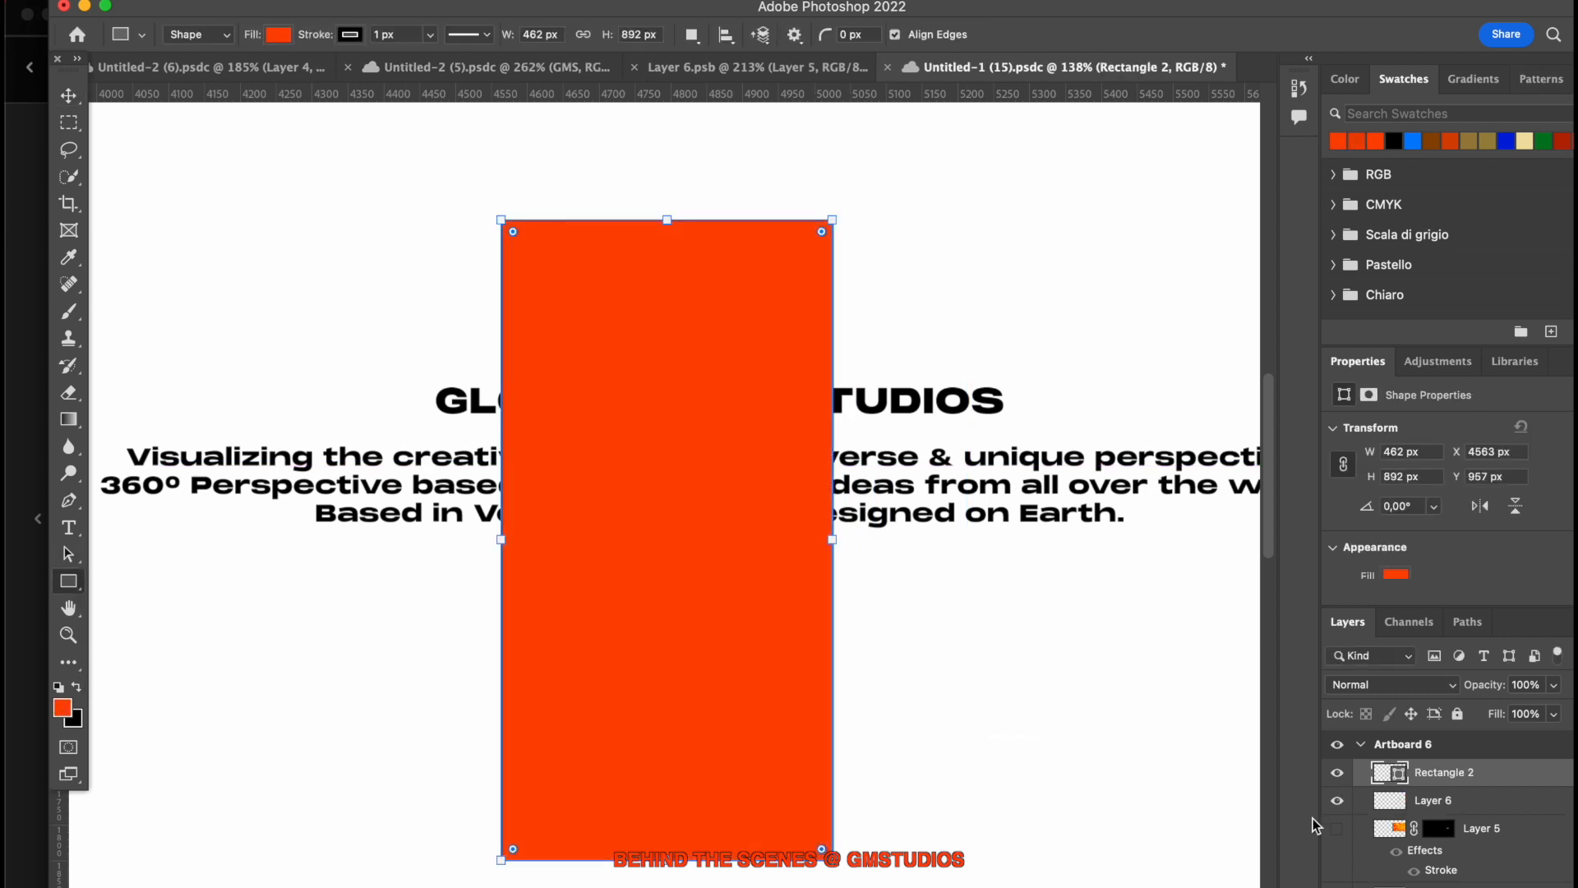
Select the human figure's shape from Layer 6 and mask the orange-red rectangle to that silhouette.
click(1461, 804)
click(69, 177)
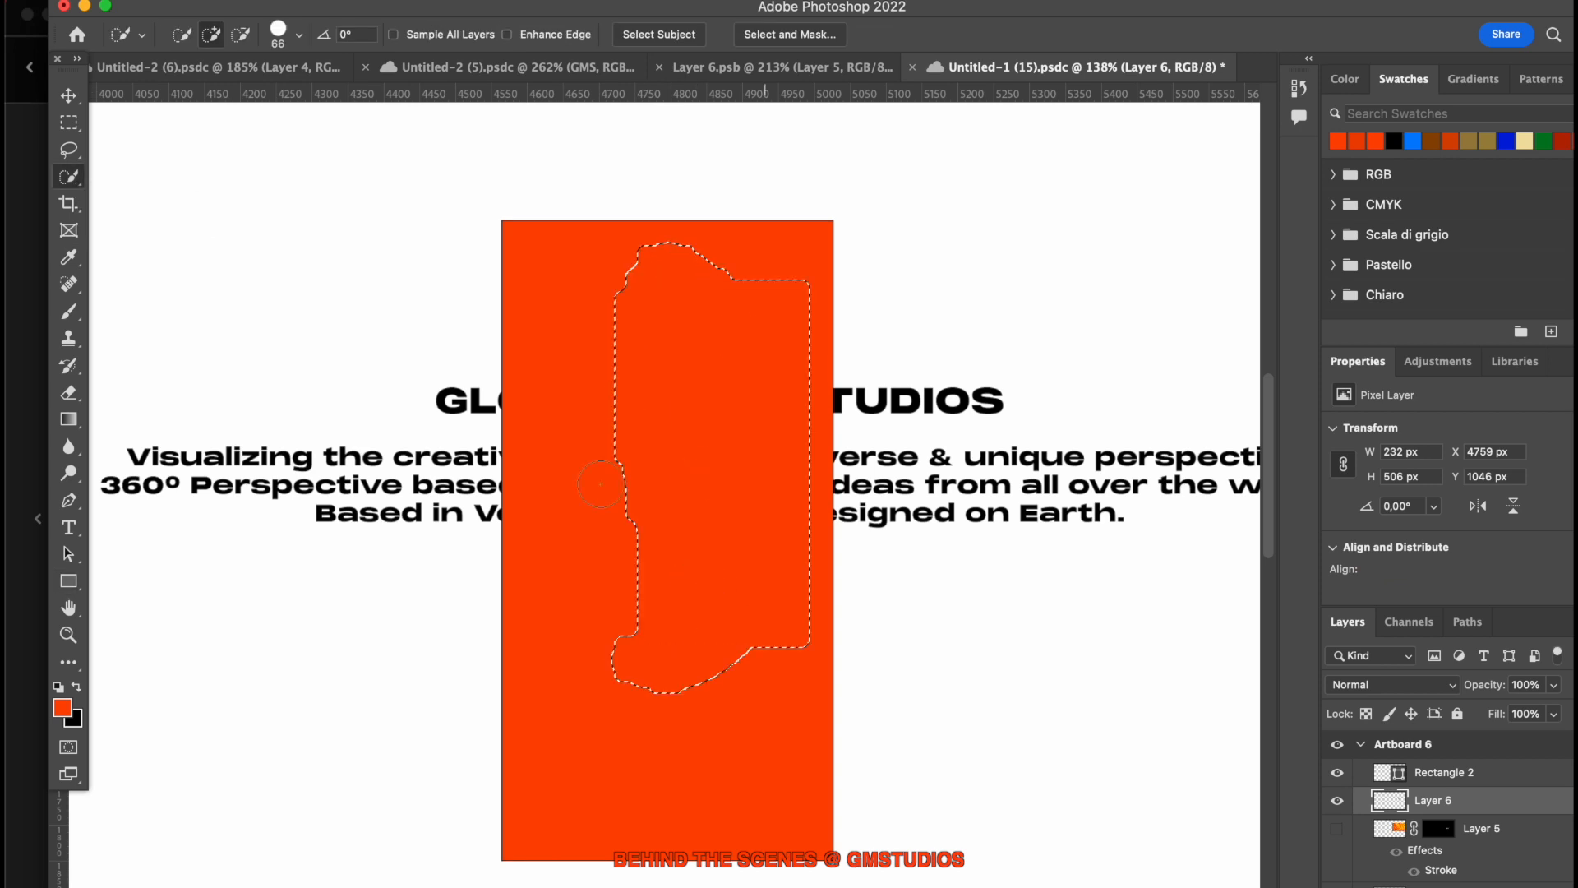
drag(587, 831, 589, 747)
click(1519, 837)
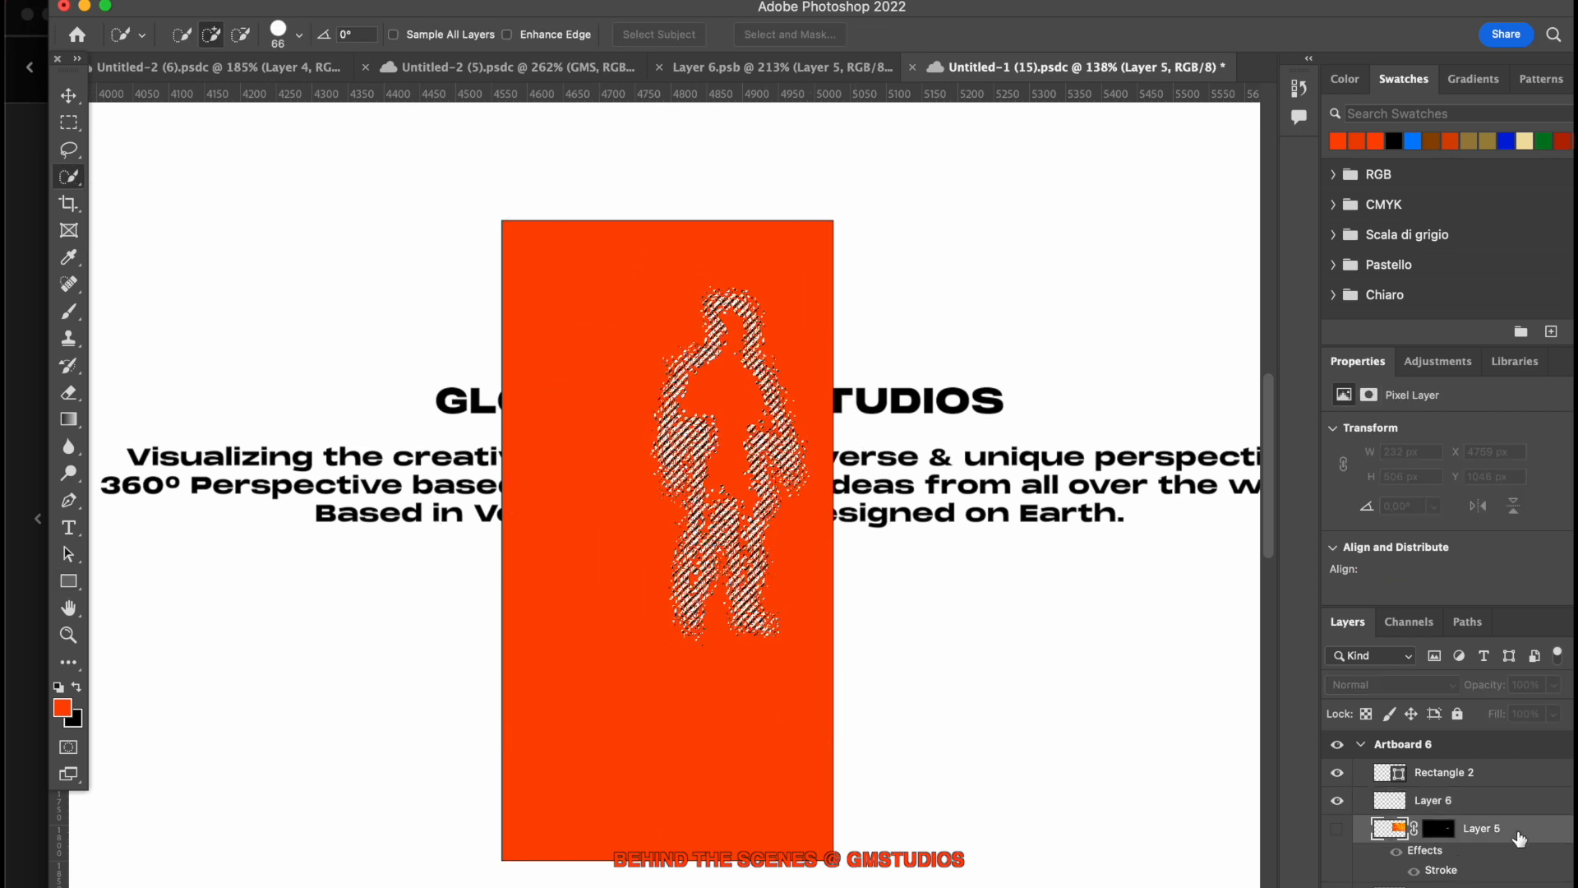
click(1480, 772)
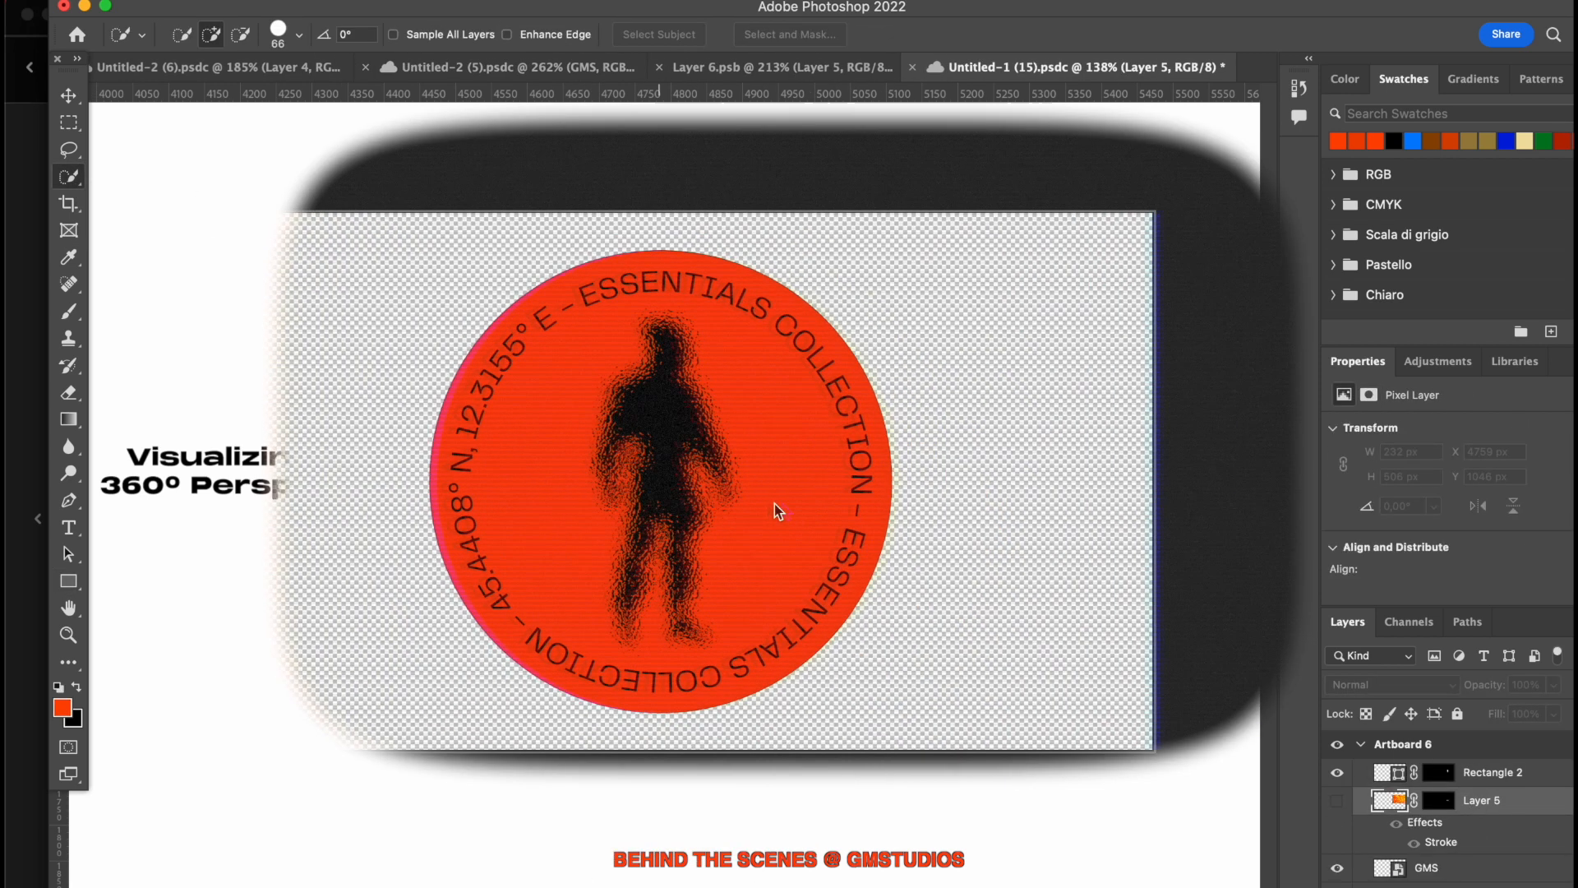
key(v)
click(723, 469)
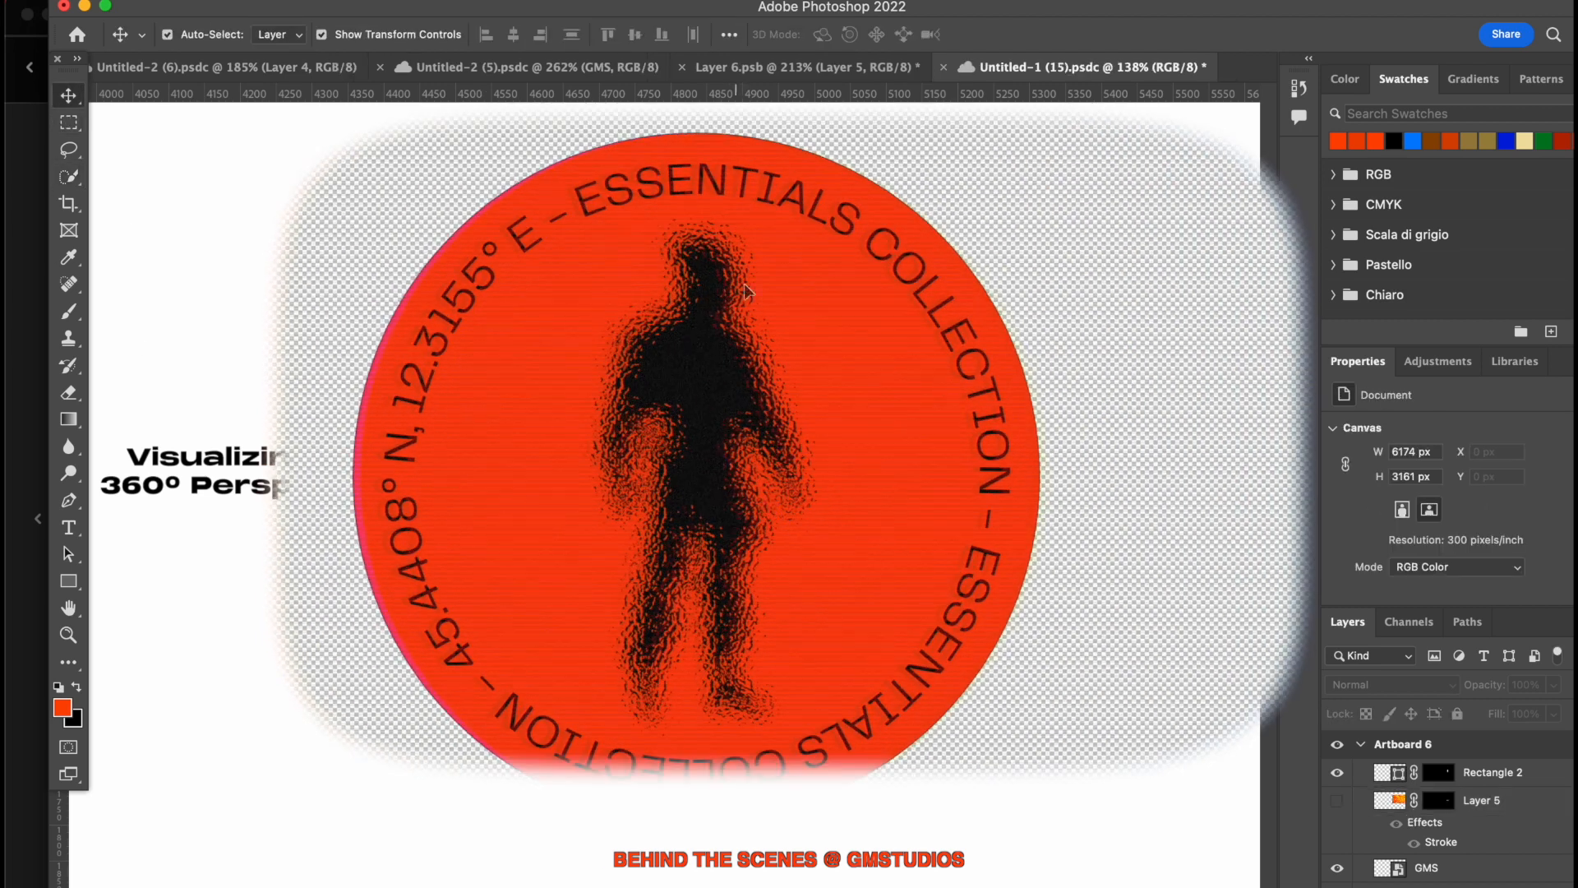
Scale the black swirl icon down to 5.88% and move it directly below the GMS globe icon.
scroll(912, 499, down, 3)
click(867, 585)
scroll(867, 585, up, 3)
drag(978, 443, 747, 443)
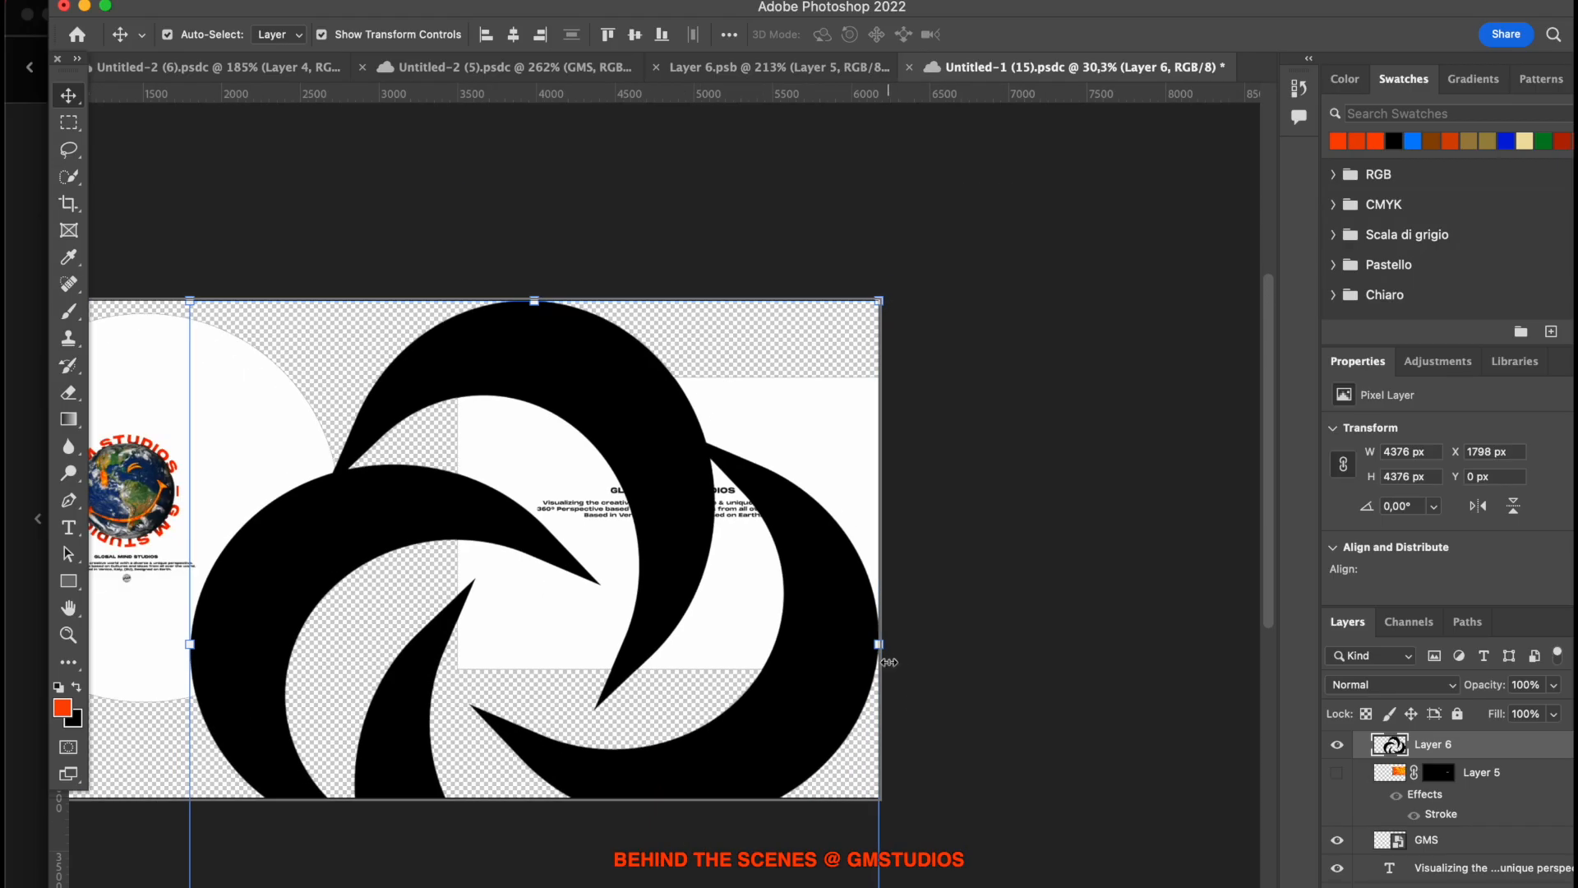
drag(889, 662, 458, 658)
drag(378, 624, 682, 566)
drag(767, 593, 491, 582)
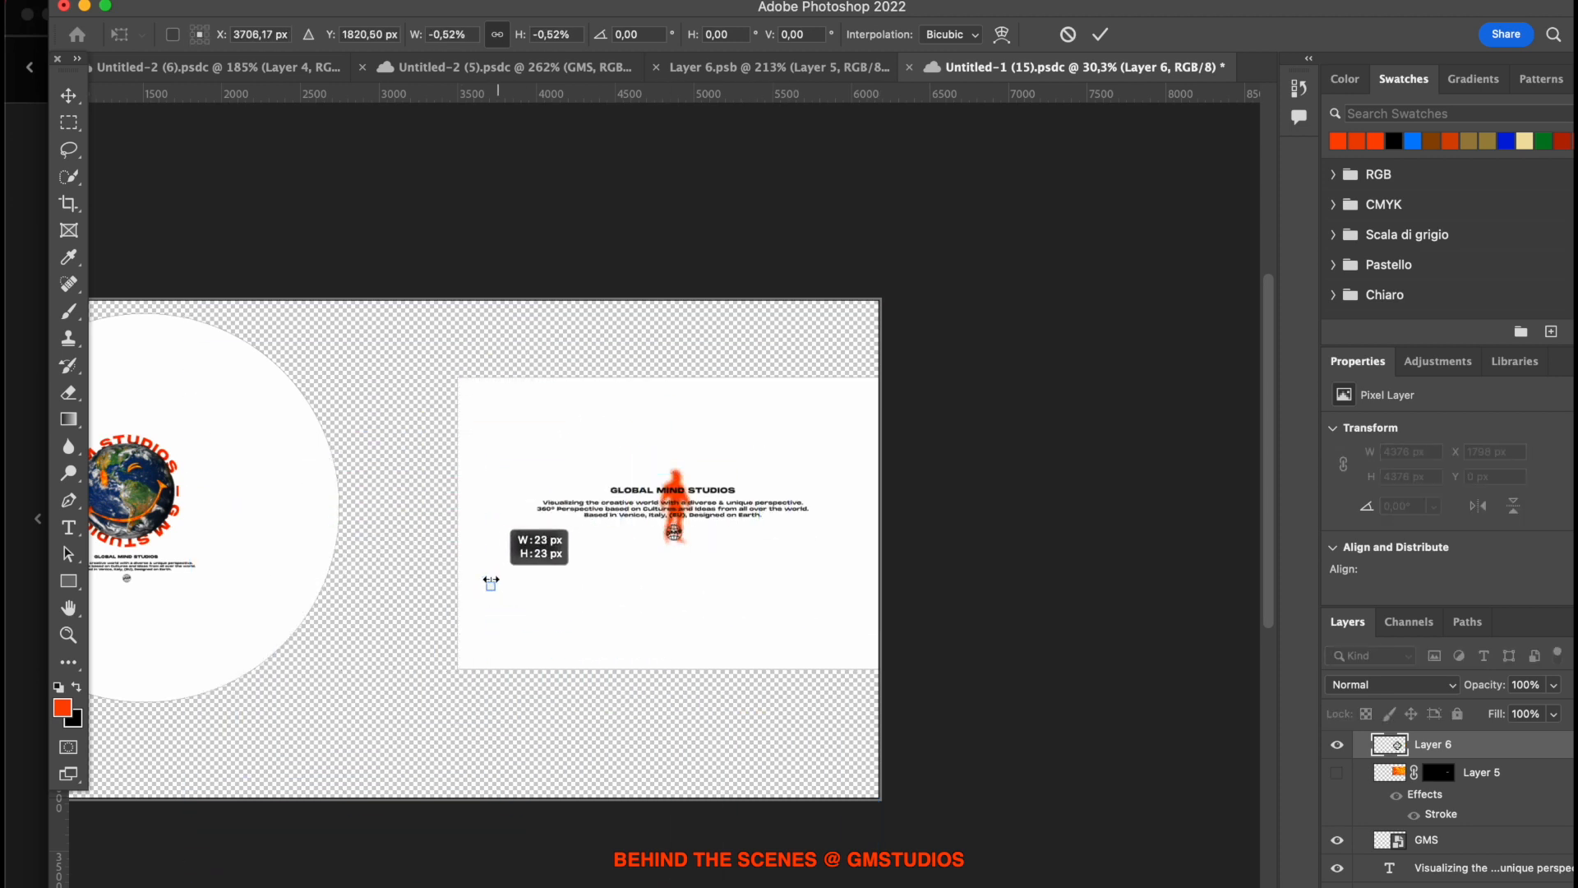
scroll(534, 580, up, 3)
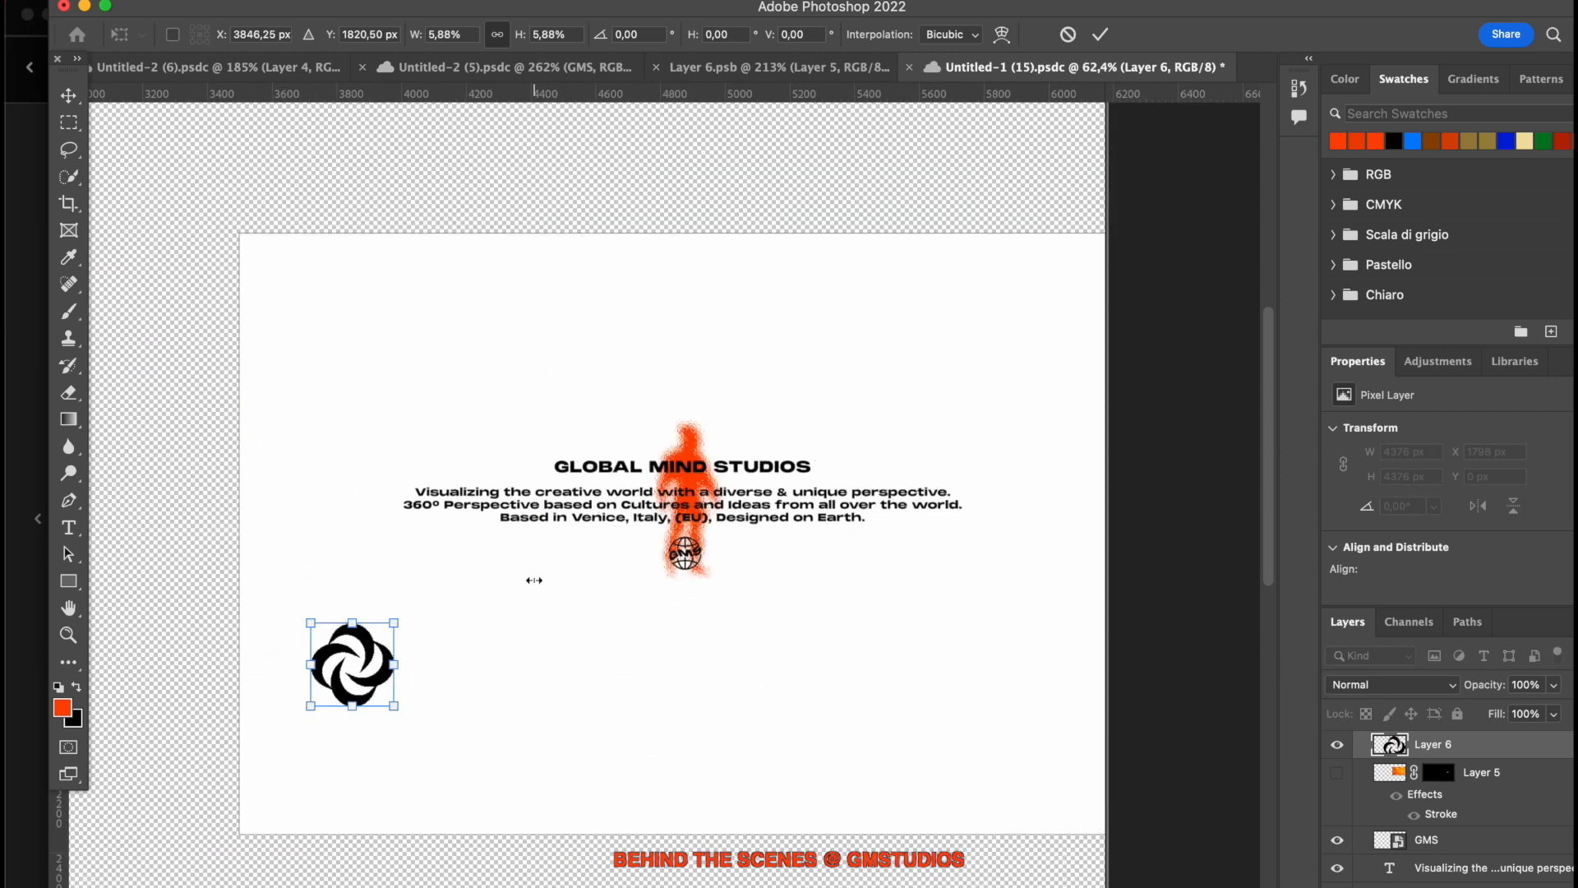
drag(361, 667, 720, 644)
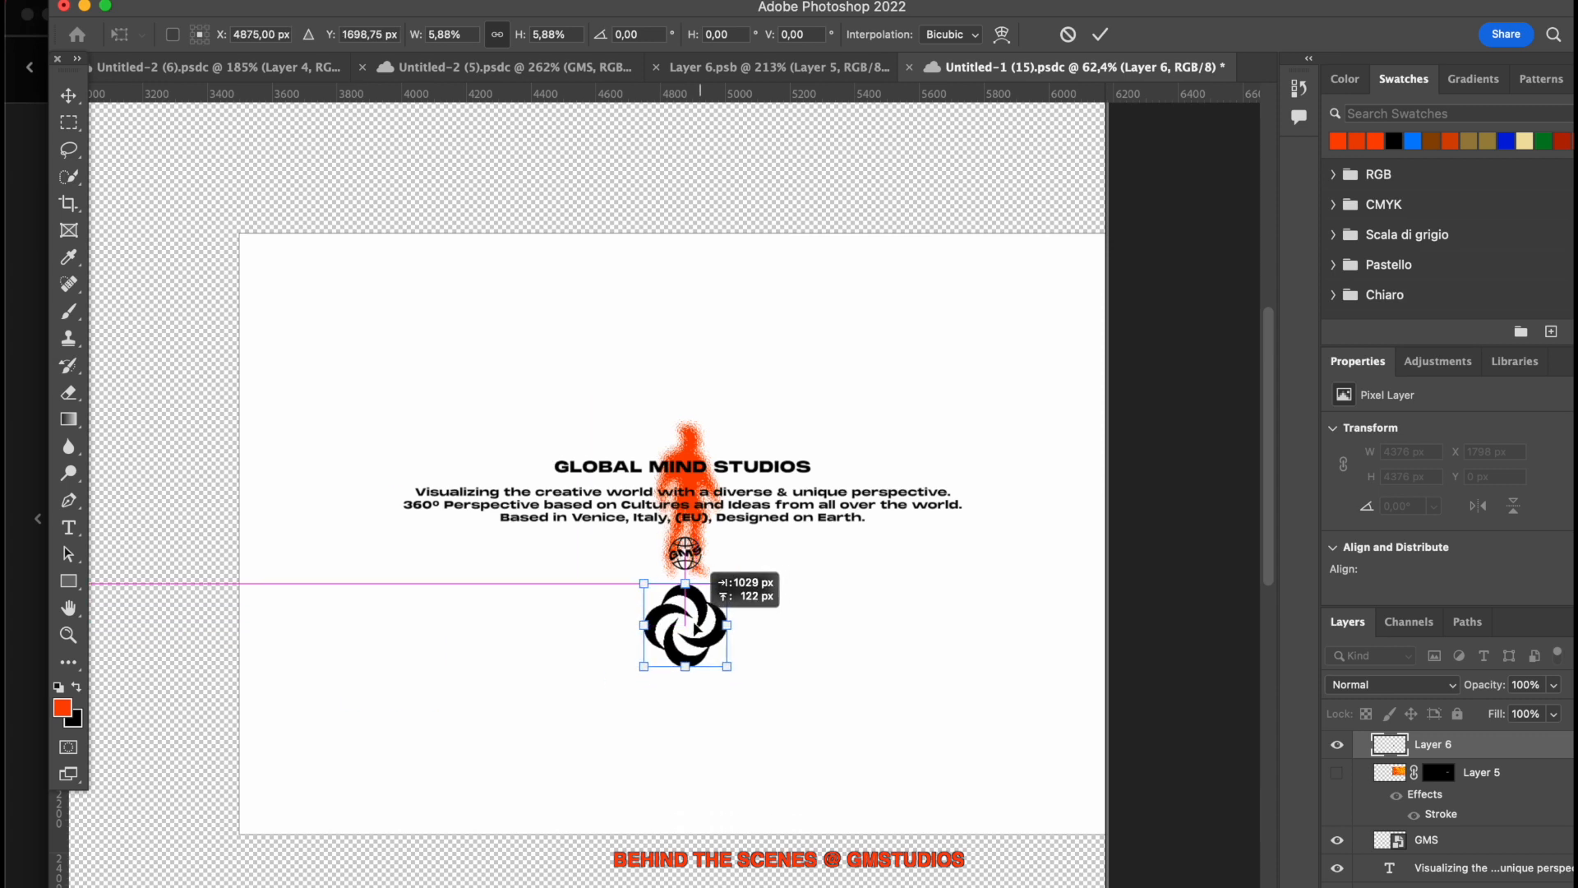
Scale the swirl icon to 2.33% and place it to the right of the GMS globe icon at matching height.
scroll(693, 626, up, 4)
drag(633, 878, 734, 625)
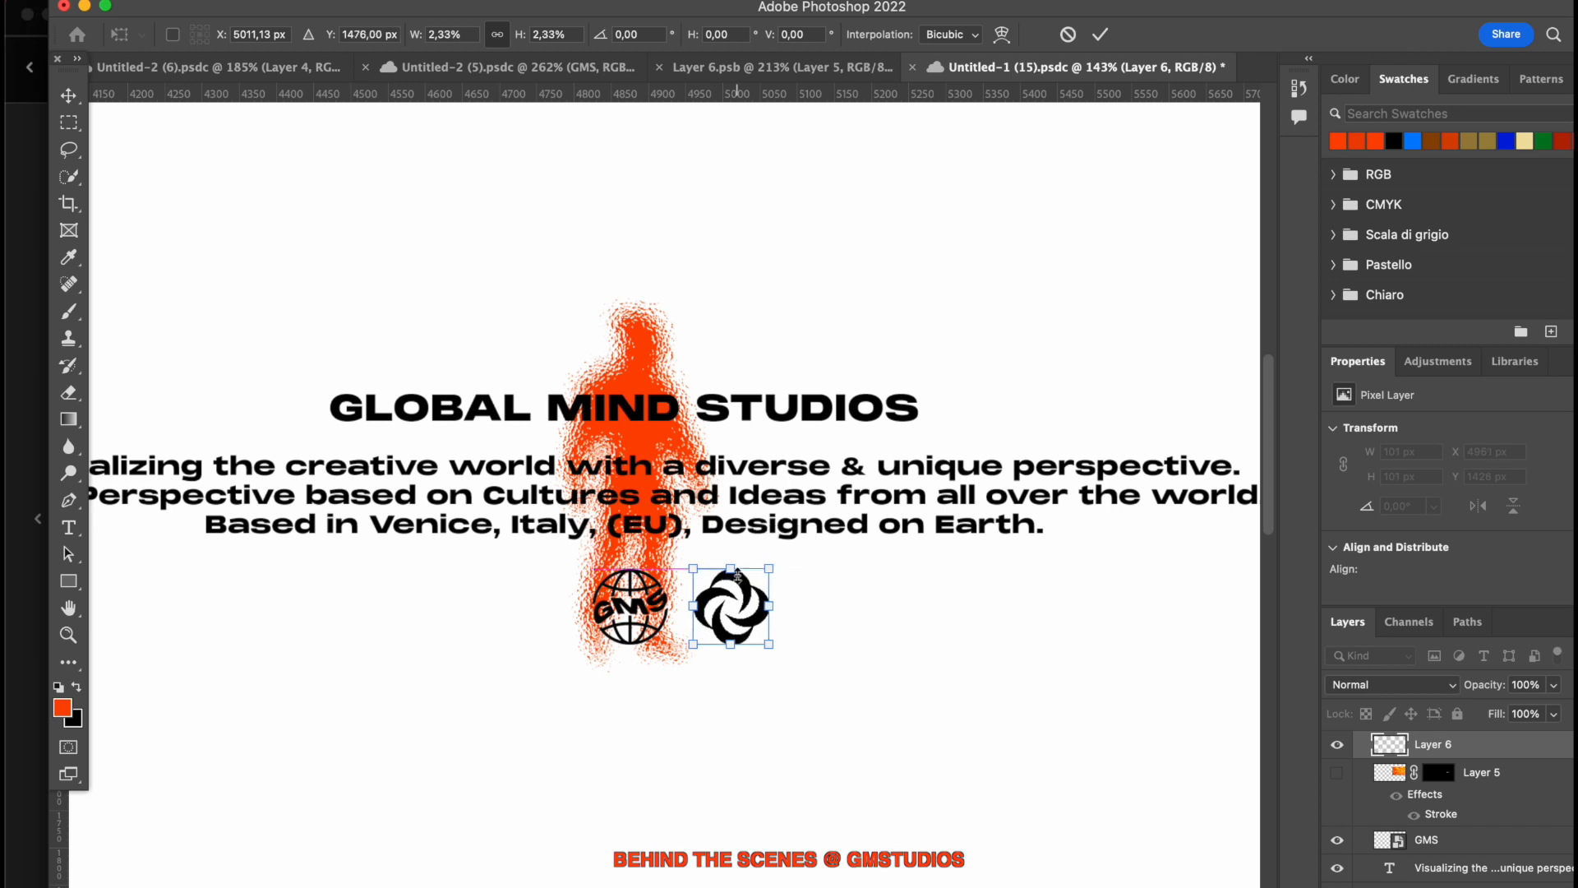
key(Return)
click(846, 754)
scroll(855, 756, up, 3)
scroll(846, 754, down, 5)
Switch to Finder and preview the ICON images in the MISC assets folder.
key(ctrl+Left)
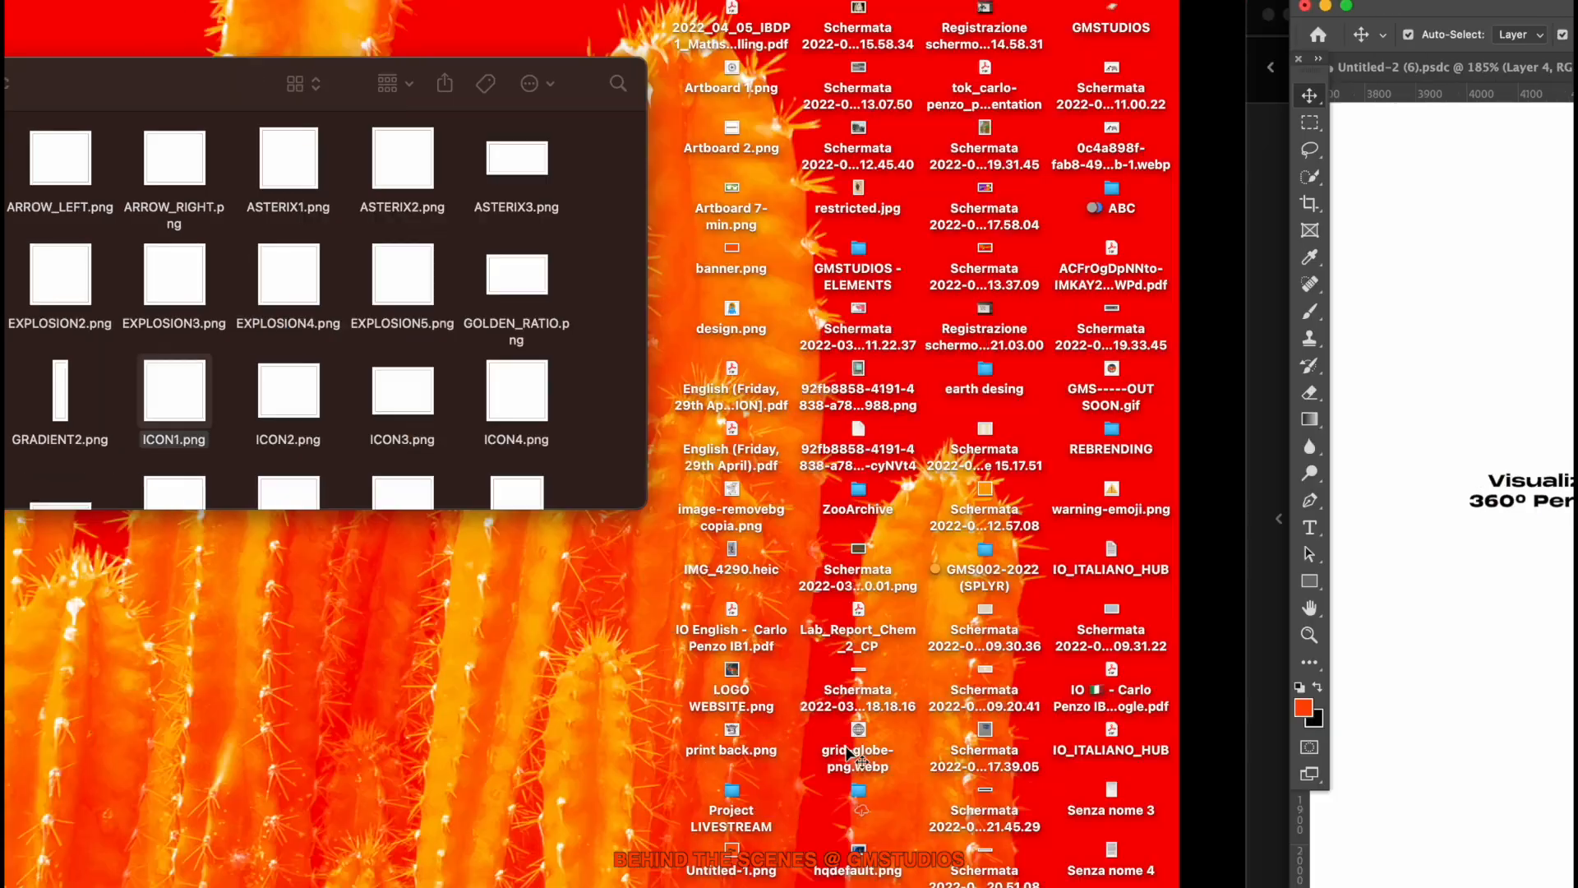
click(672, 293)
key(space)
key(Right)
key(Right)
key(Right)
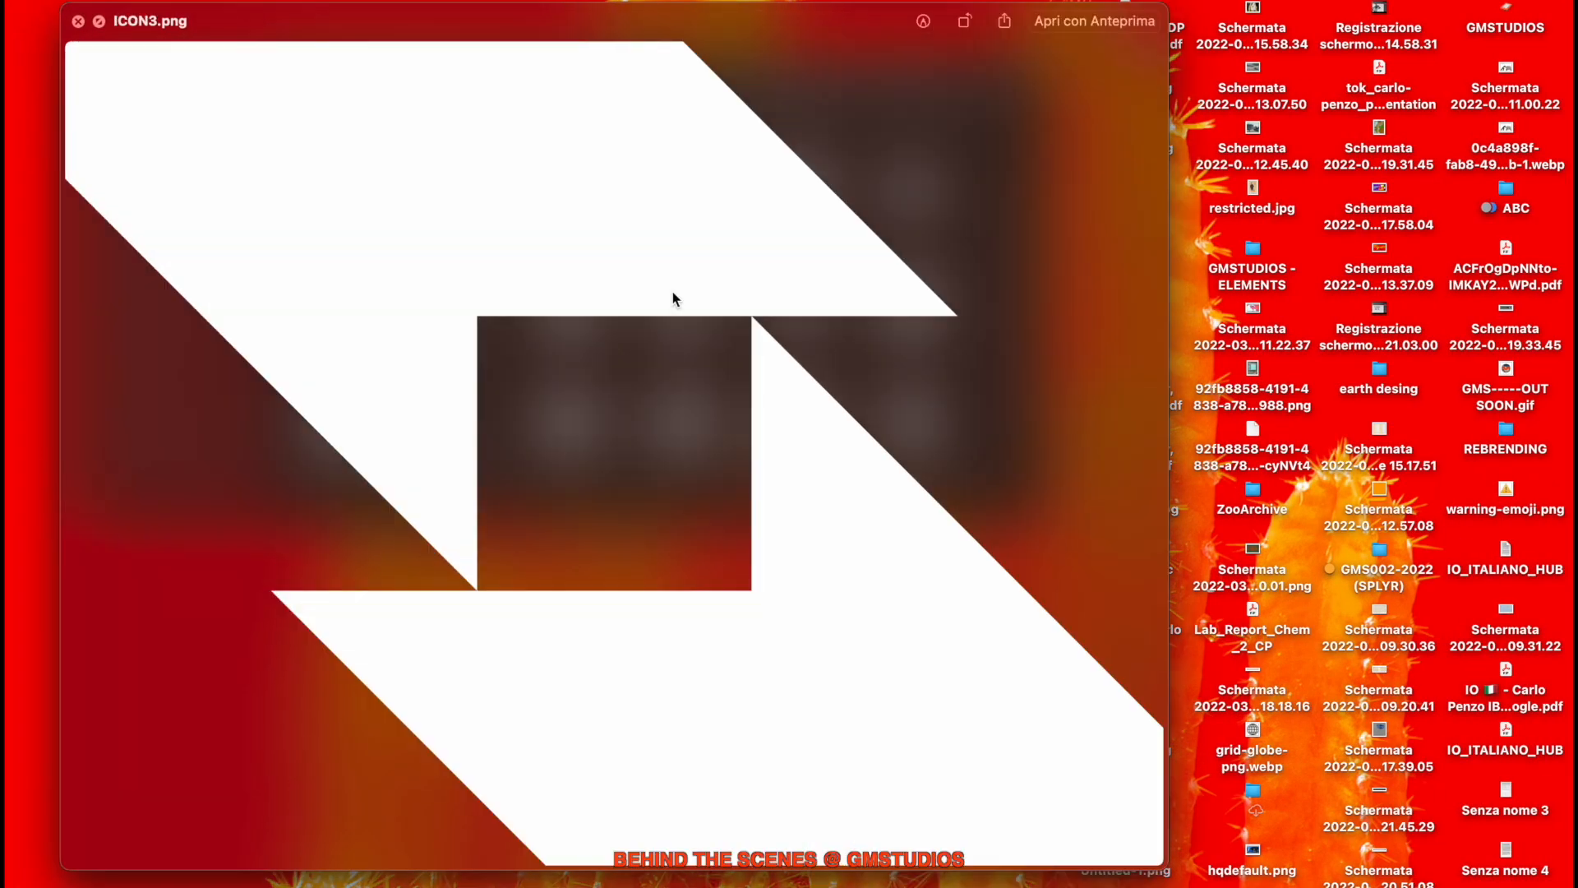
key(Up)
key(Up)
key(space)
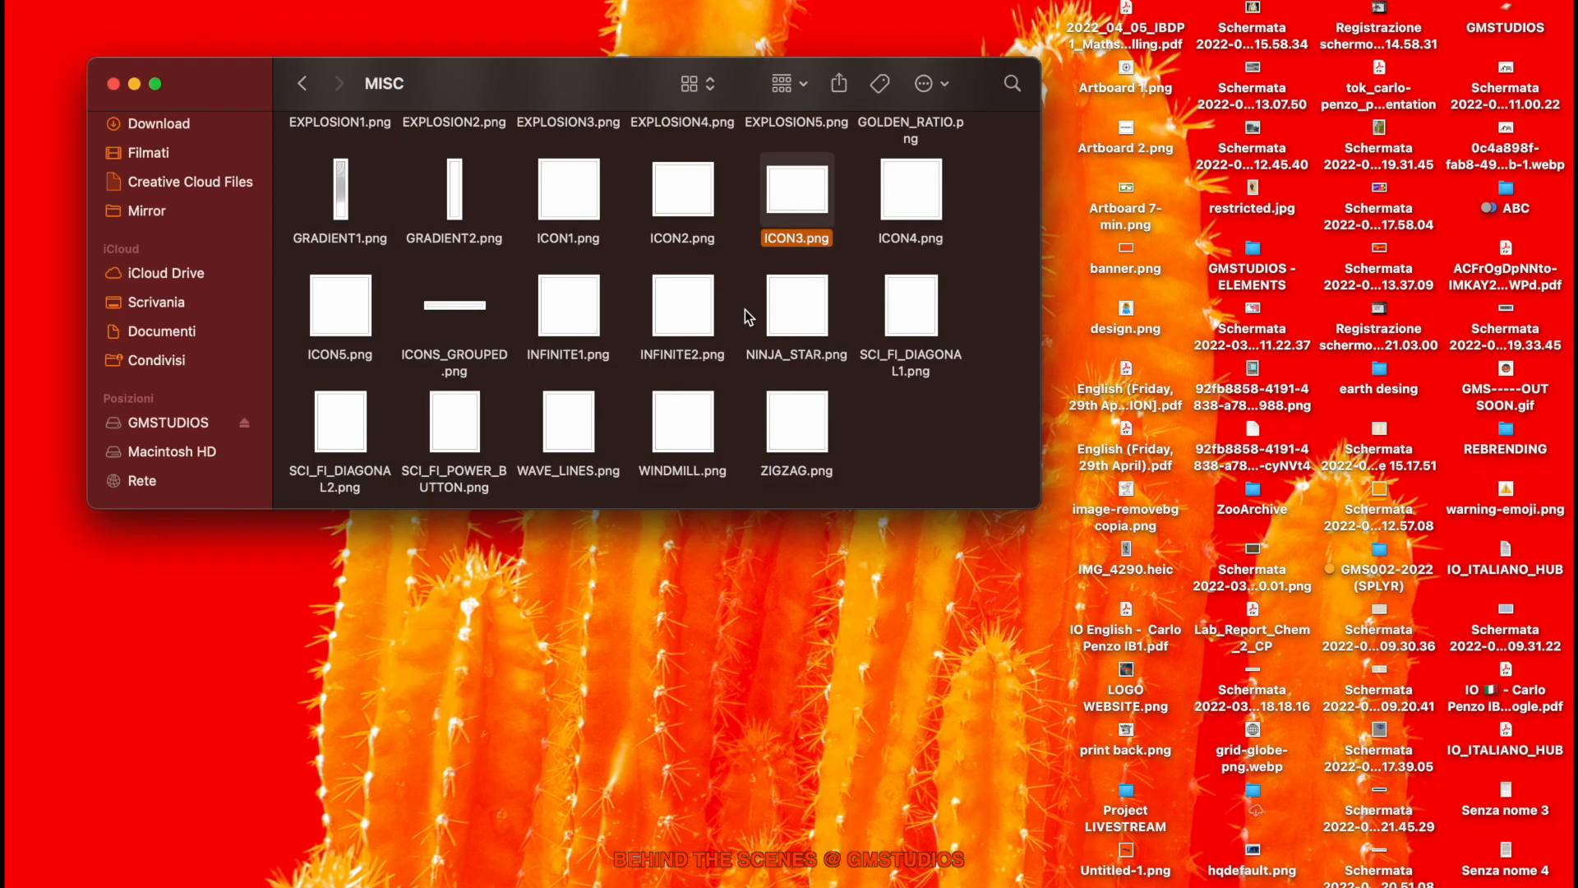
Compare previews of ICON3.png, ICON1.png and INFINITE1.png in the MISC folder.
key(space)
key(space)
click(577, 201)
key(space)
key(space)
click(585, 298)
key(space)
key(space)
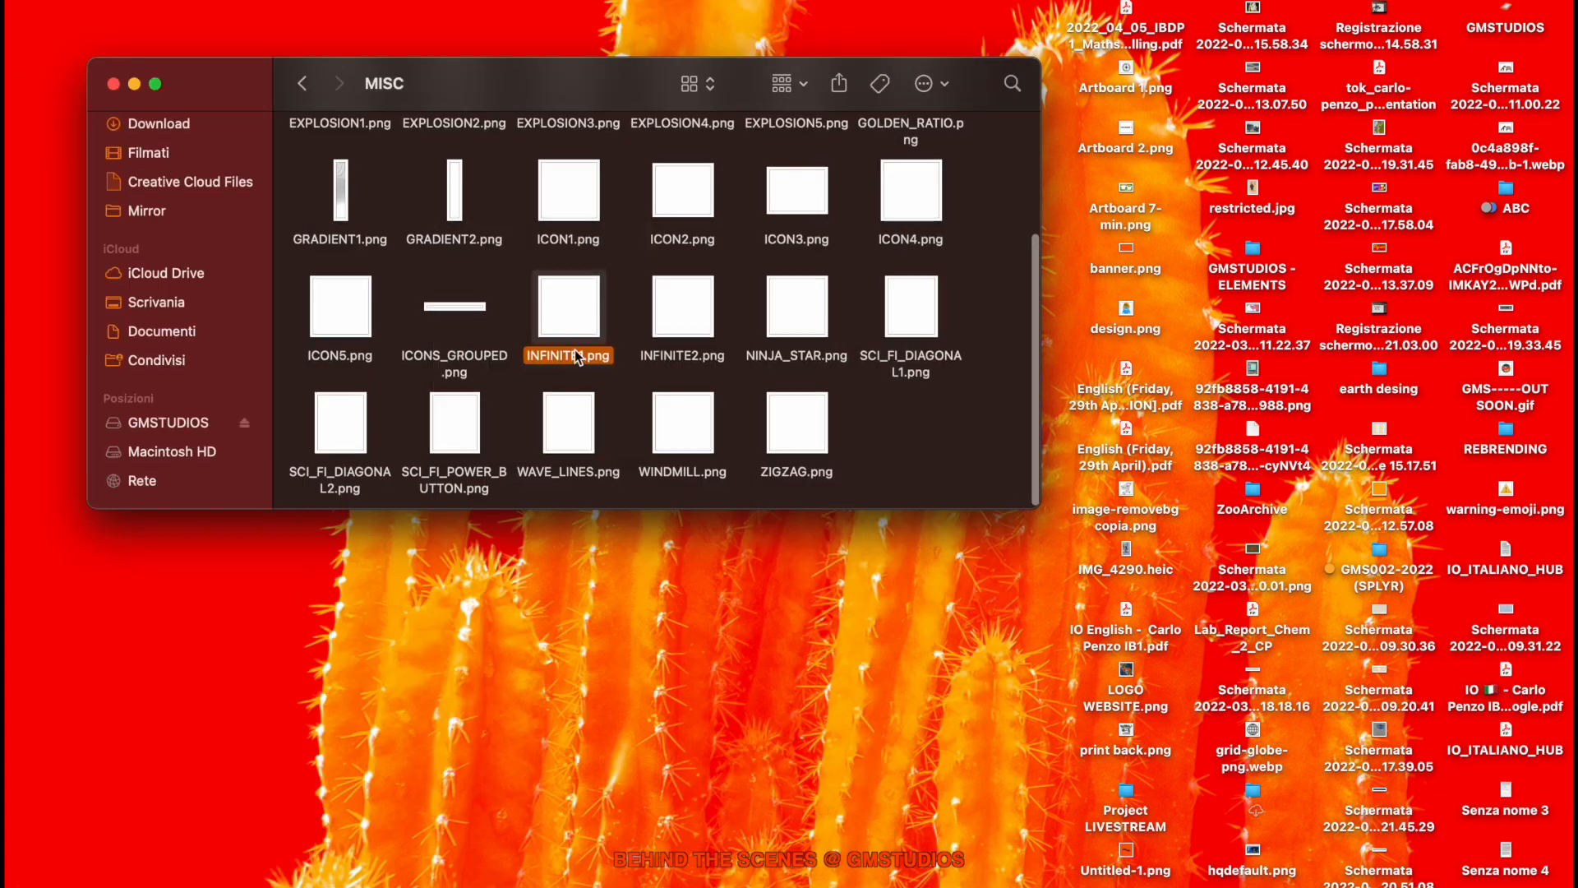
Preview the explosion shapes in the MISC folder, including EXPLOSION4.png.
scroll(576, 356, up, 3)
click(702, 270)
key(space)
key(Up)
key(Up)
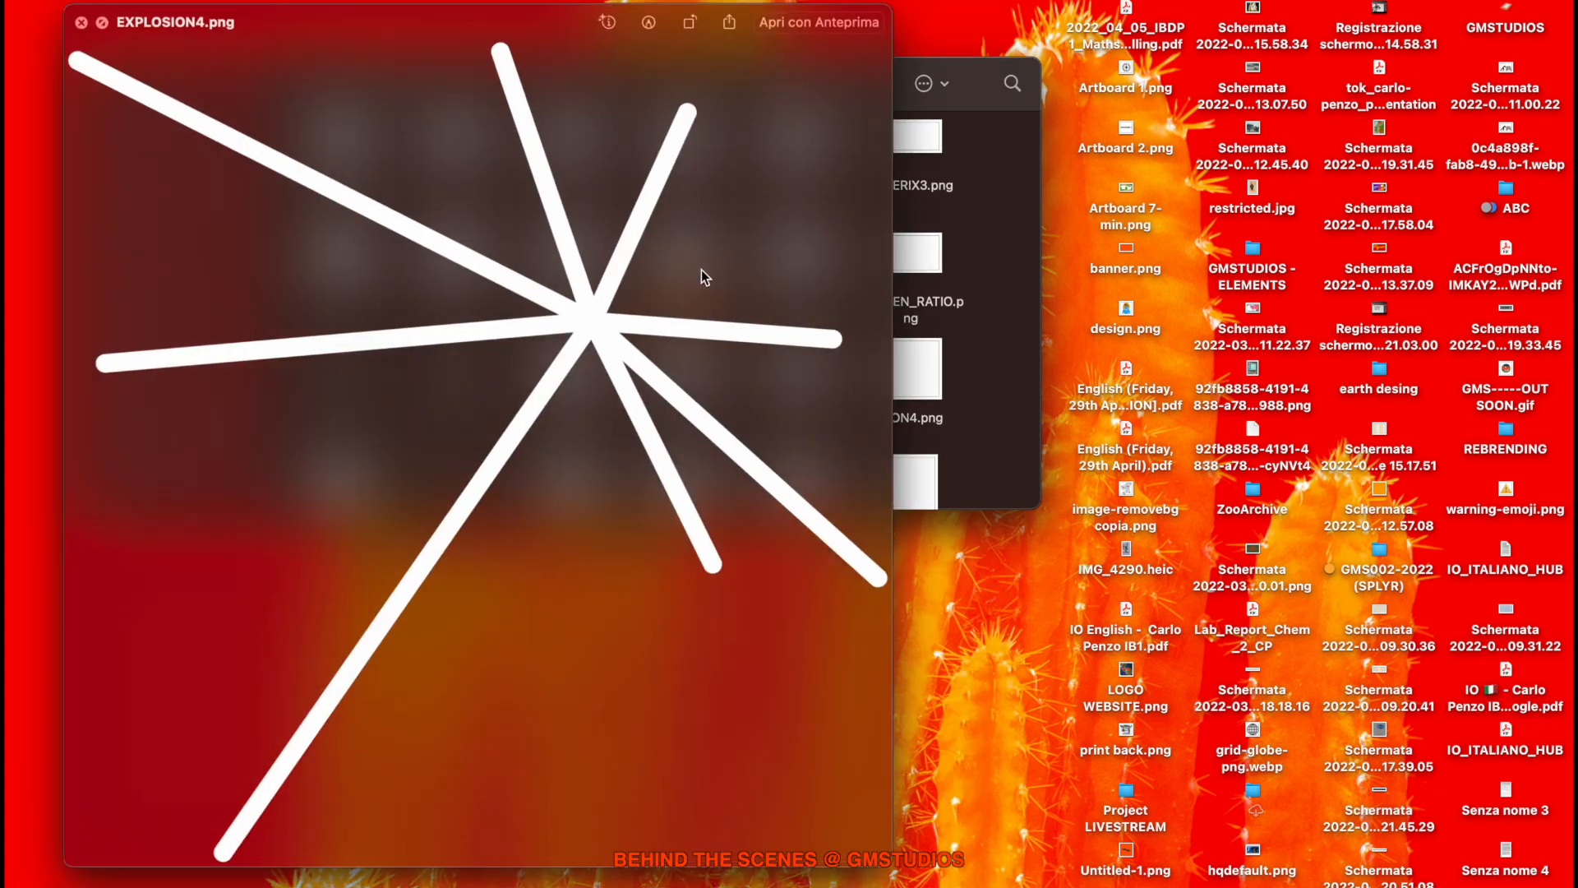
key(space)
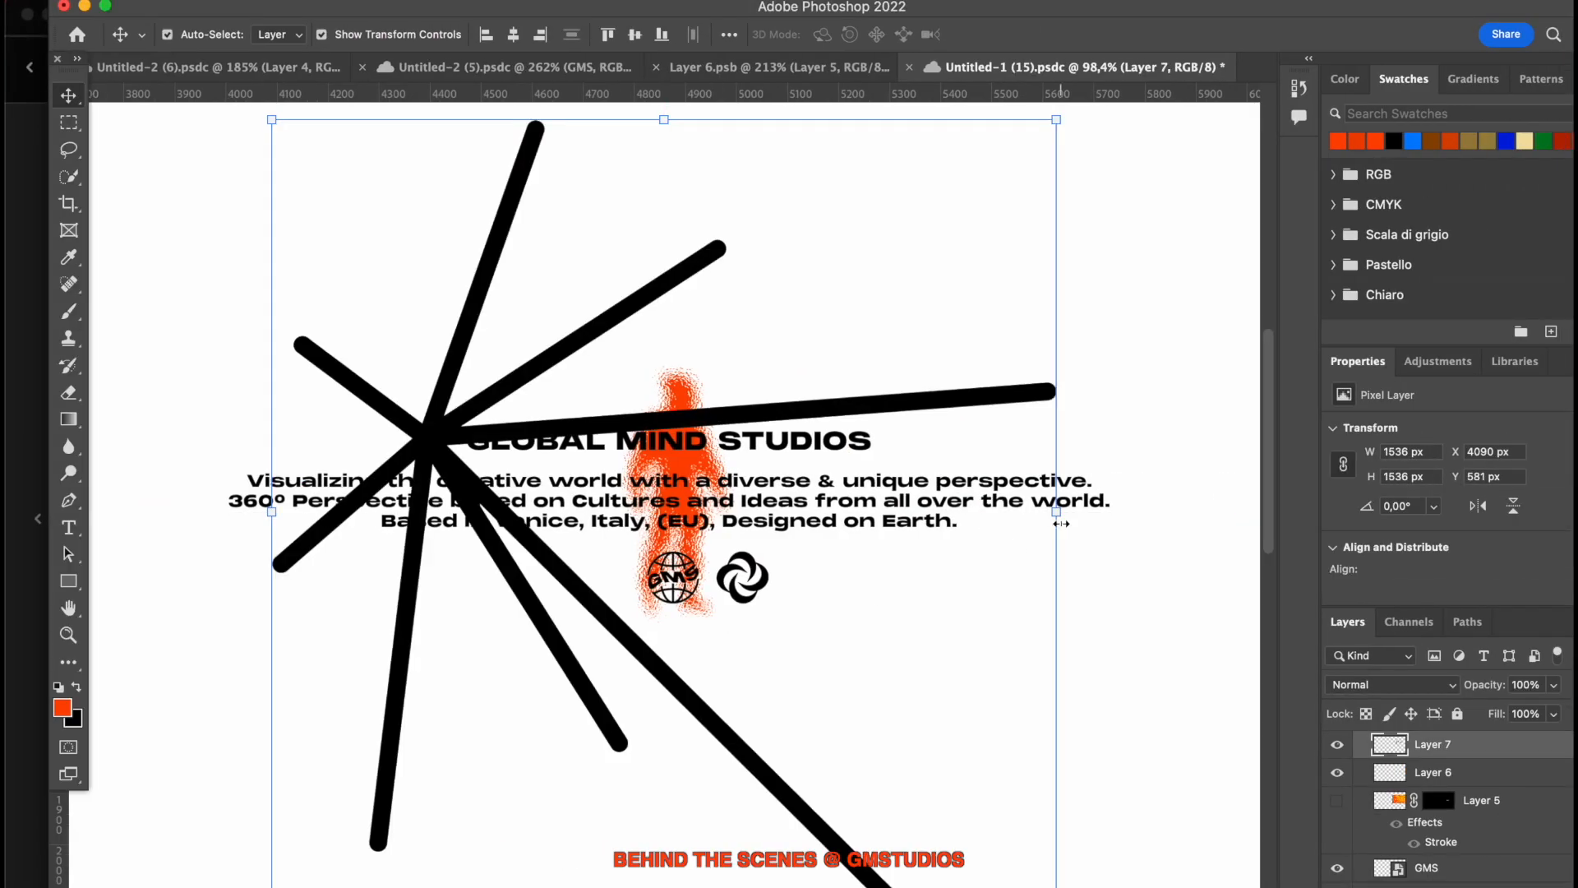
Scale the black line-burst icon down and align it to the left of the GMS globe icon.
drag(1062, 523, 589, 560)
key(Return)
click(729, 649)
scroll(666, 512, up, 6)
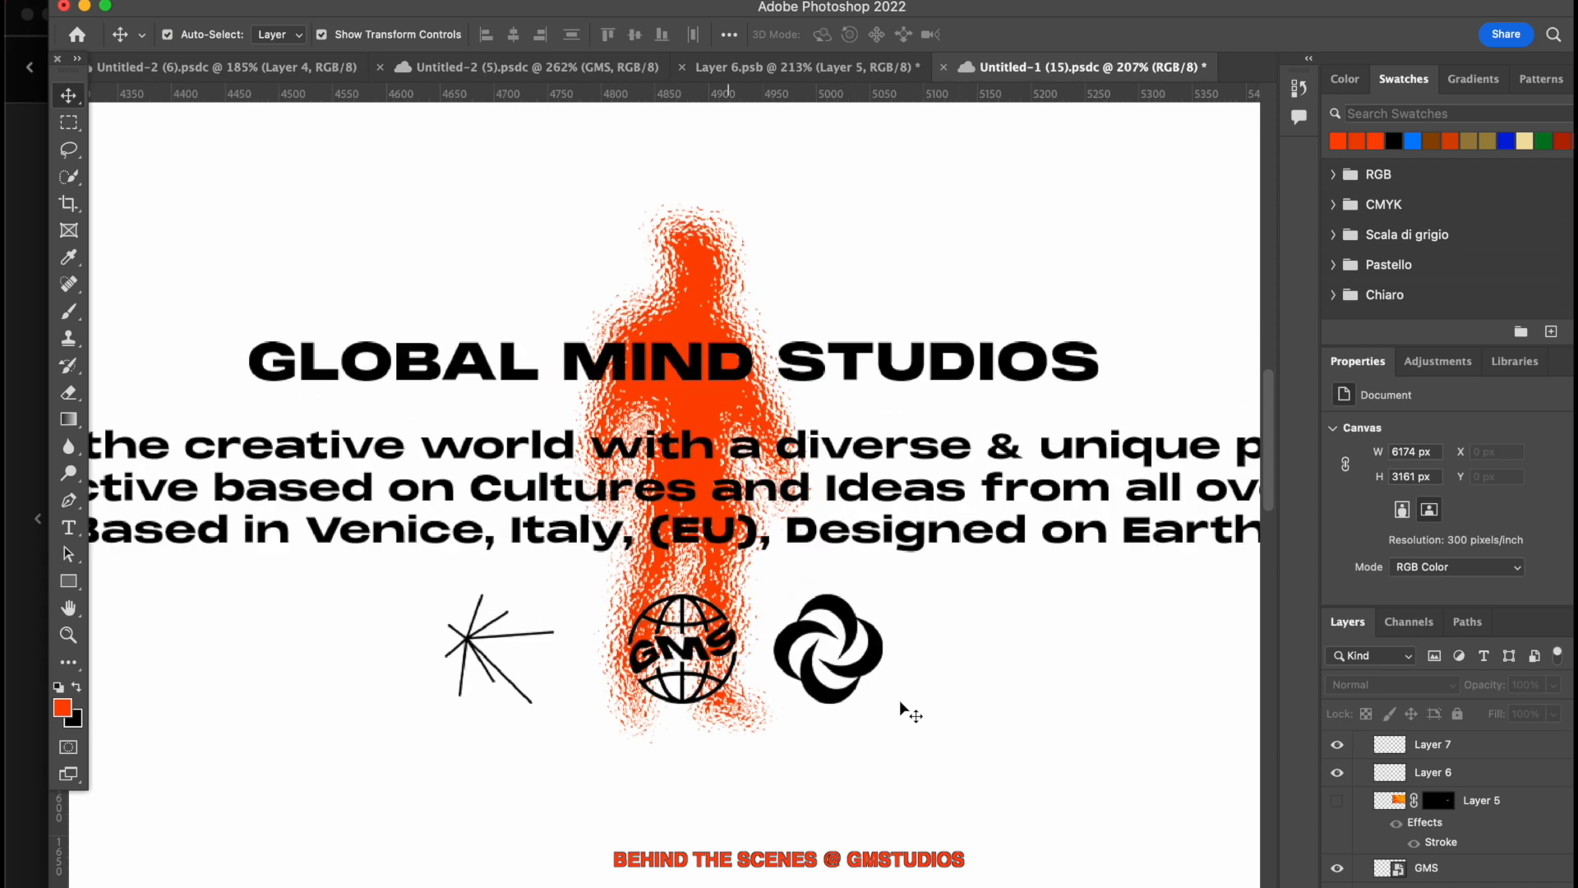
mouse_move(481, 652)
mouse_down()
mouse_move(516, 645)
mouse_move(503, 640)
mouse_up()
click(1049, 634)
key(super+1)
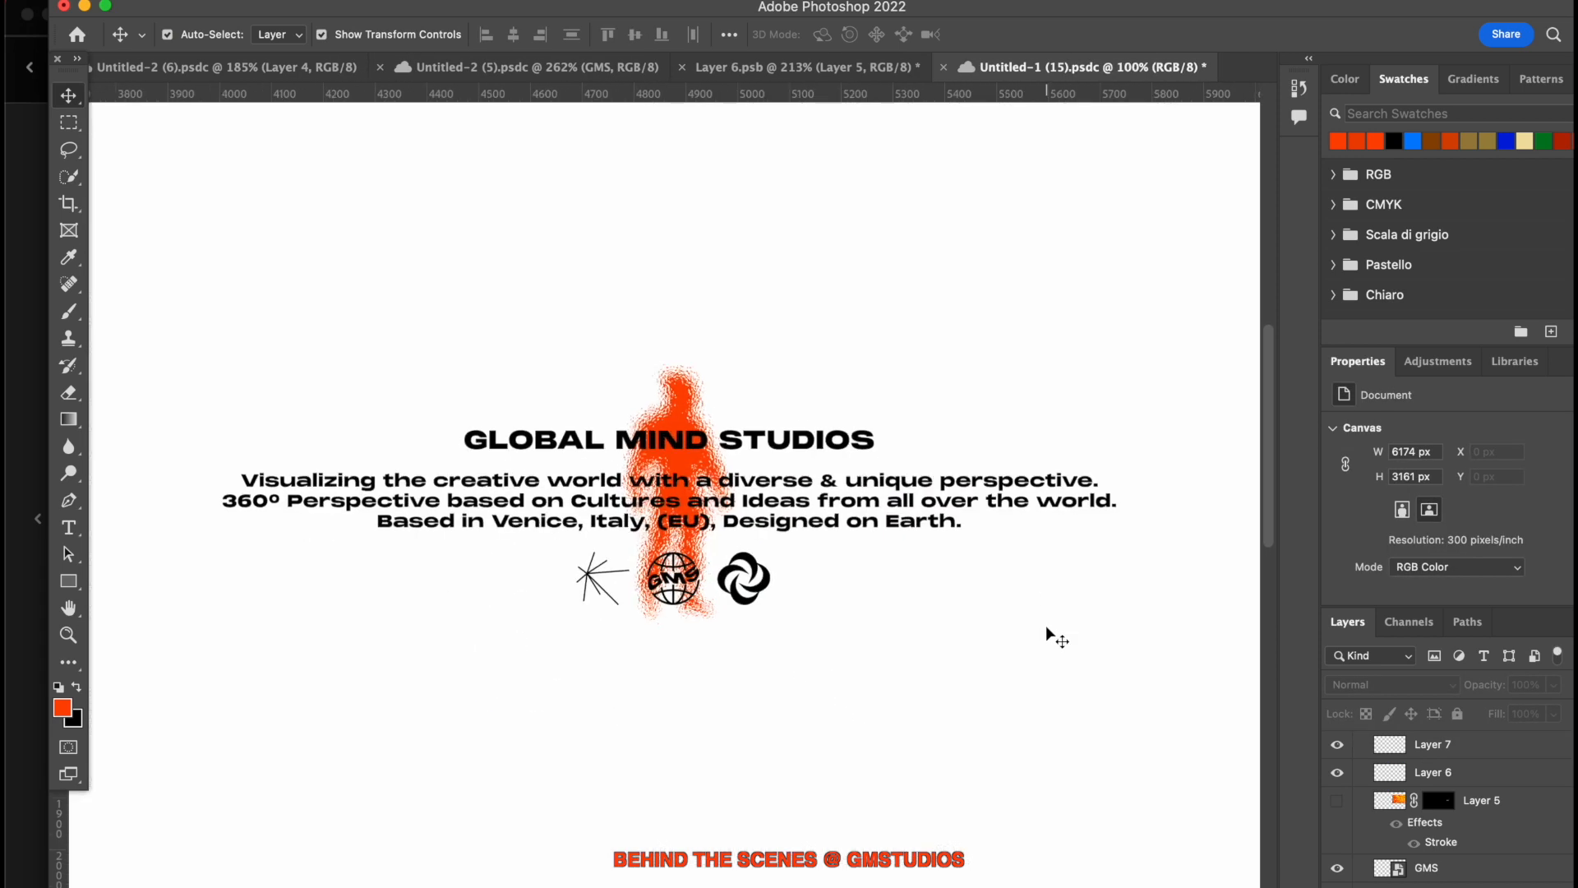
scroll(1050, 634, down, 2)
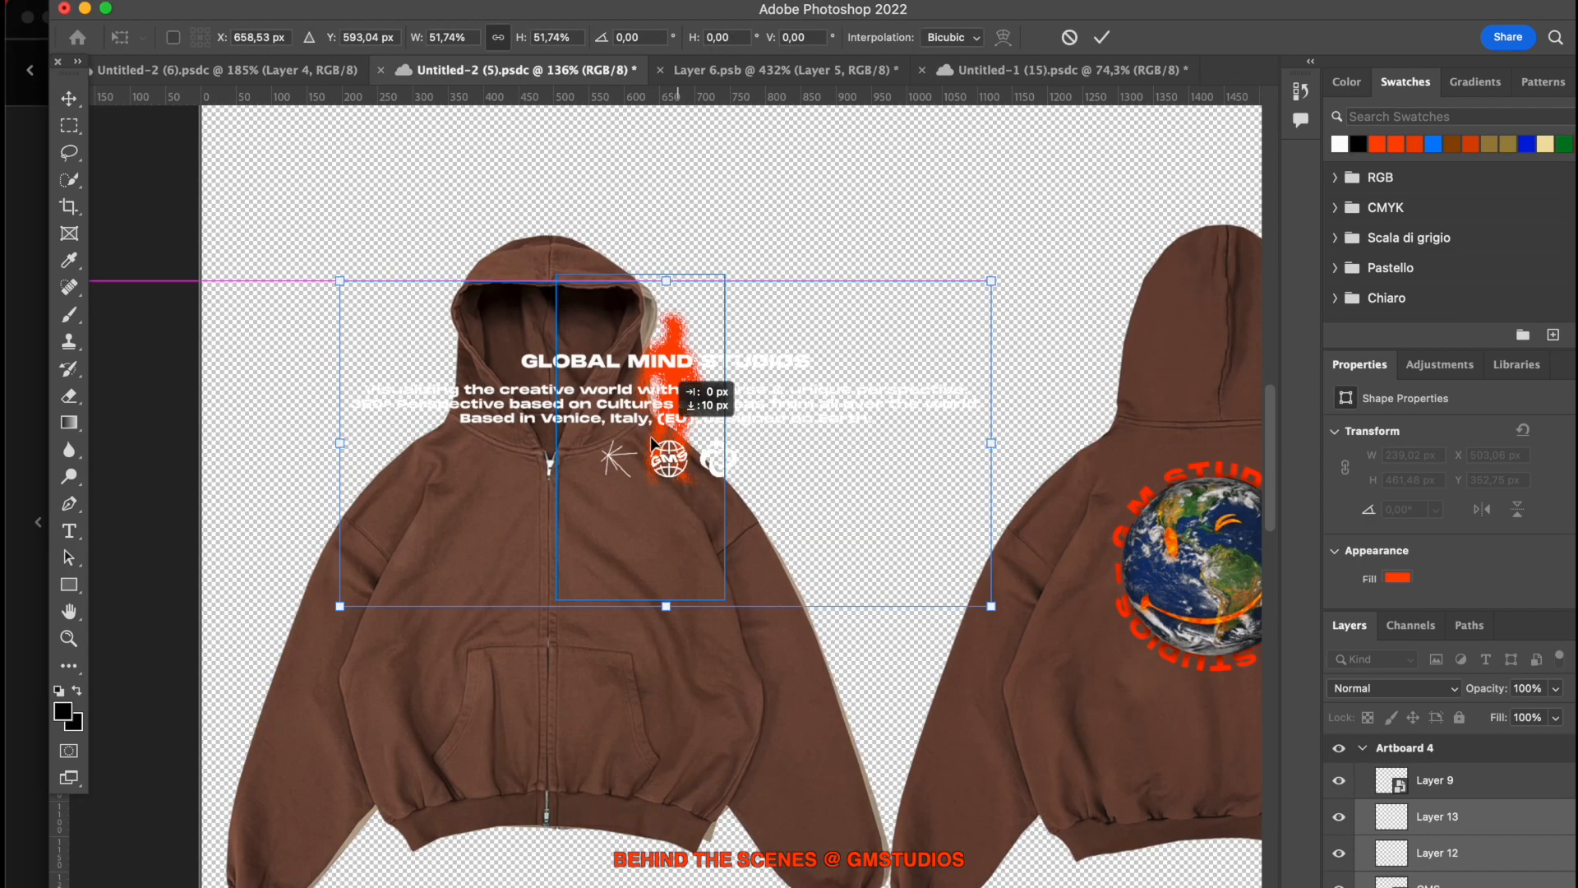
On the brown zip hoodie mockup, scale the figure-and-tagline design to 22.72% and place it on the chest.
drag(650, 448, 609, 537)
scroll(664, 517, up, 5)
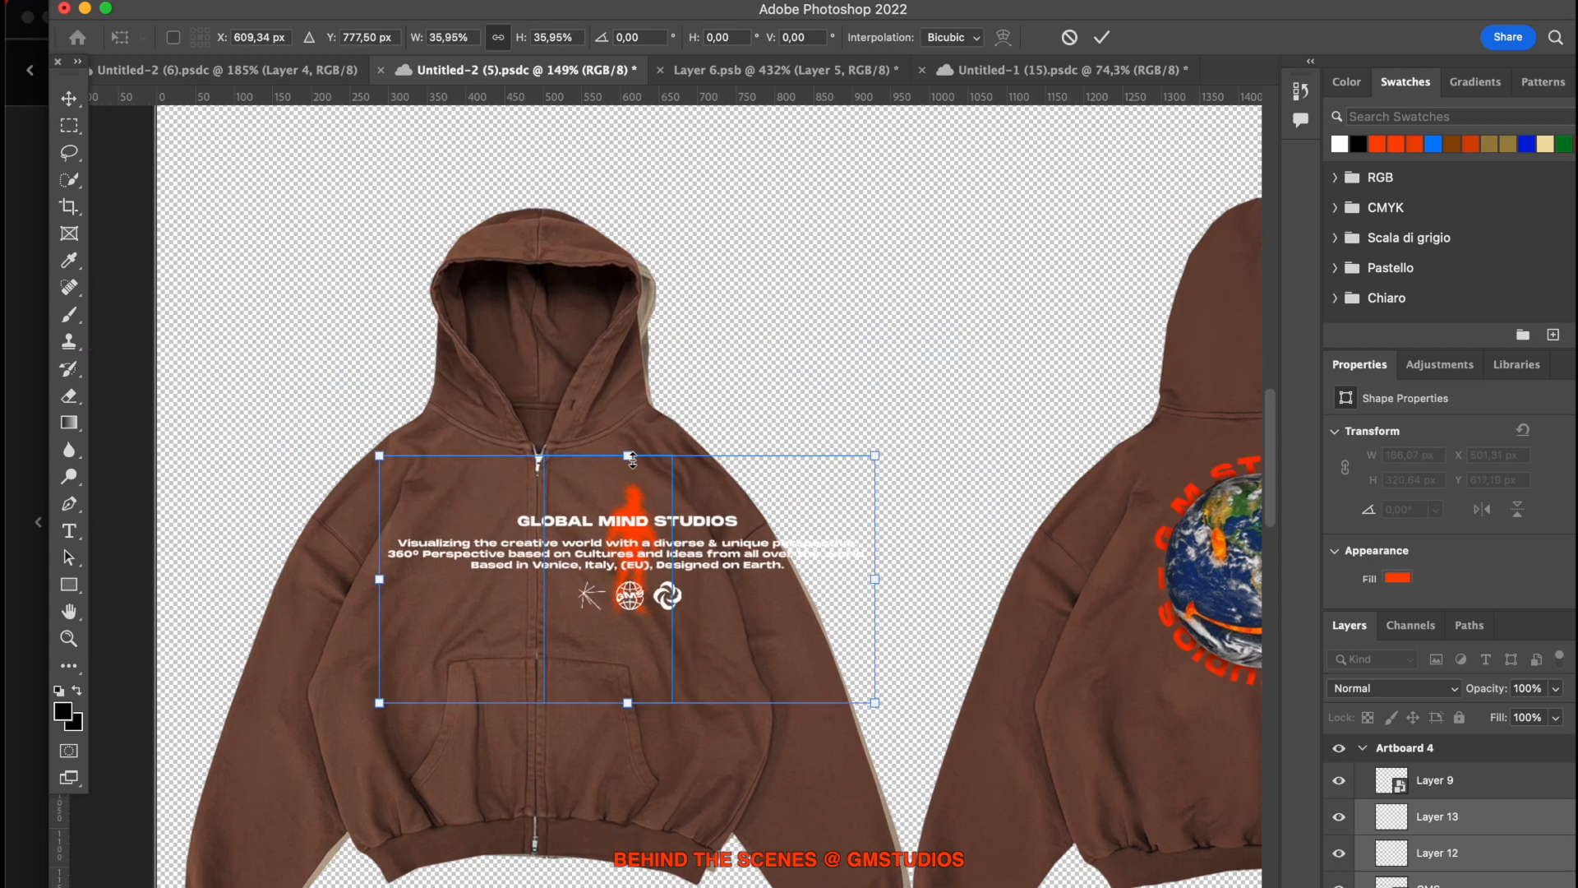
drag(590, 882, 607, 711)
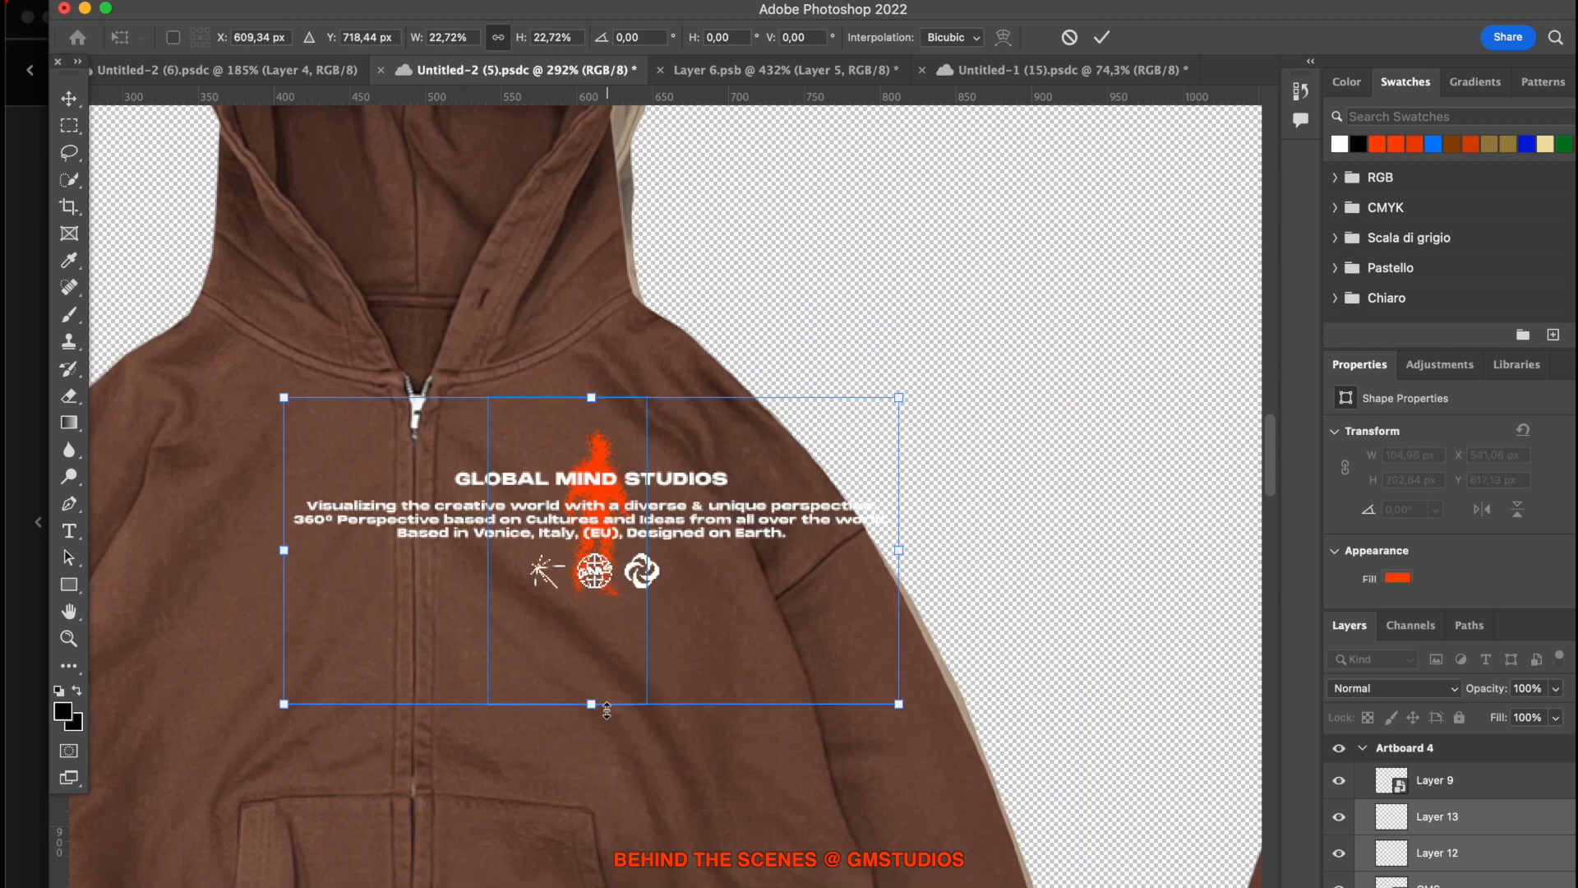
key(Return)
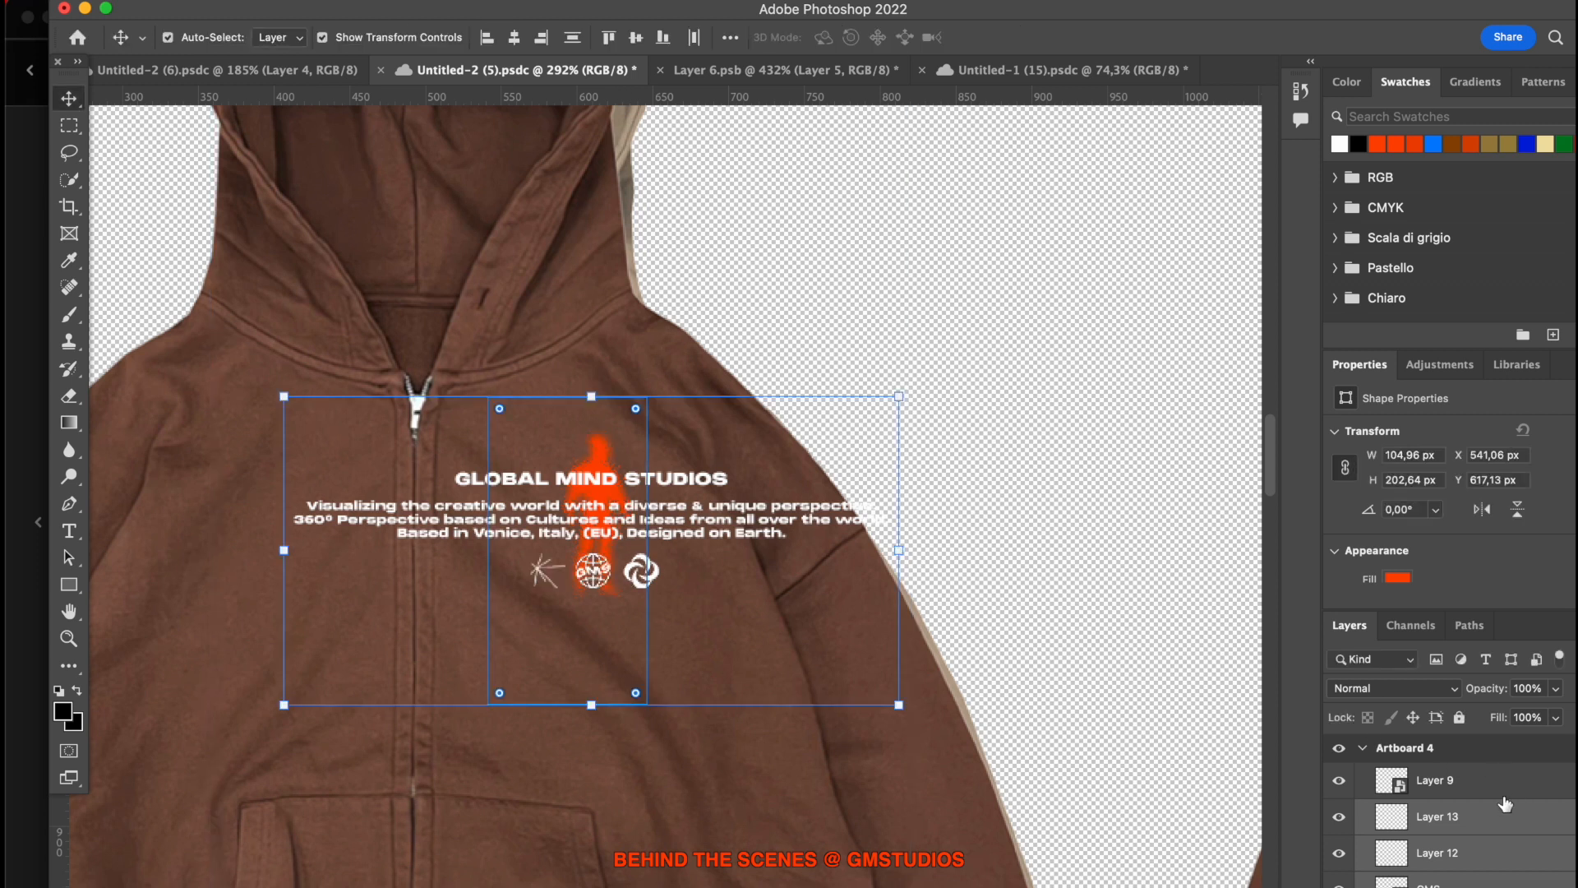
Convert the hoodie's chest design layers to a smart object and move it onto the T-shirt artboard.
right_click(1492, 810)
mouse_move(1270, 881)
click(1274, 734)
scroll(790, 636, down, 7)
scroll(787, 635, down, 3)
drag(568, 307, 744, 660)
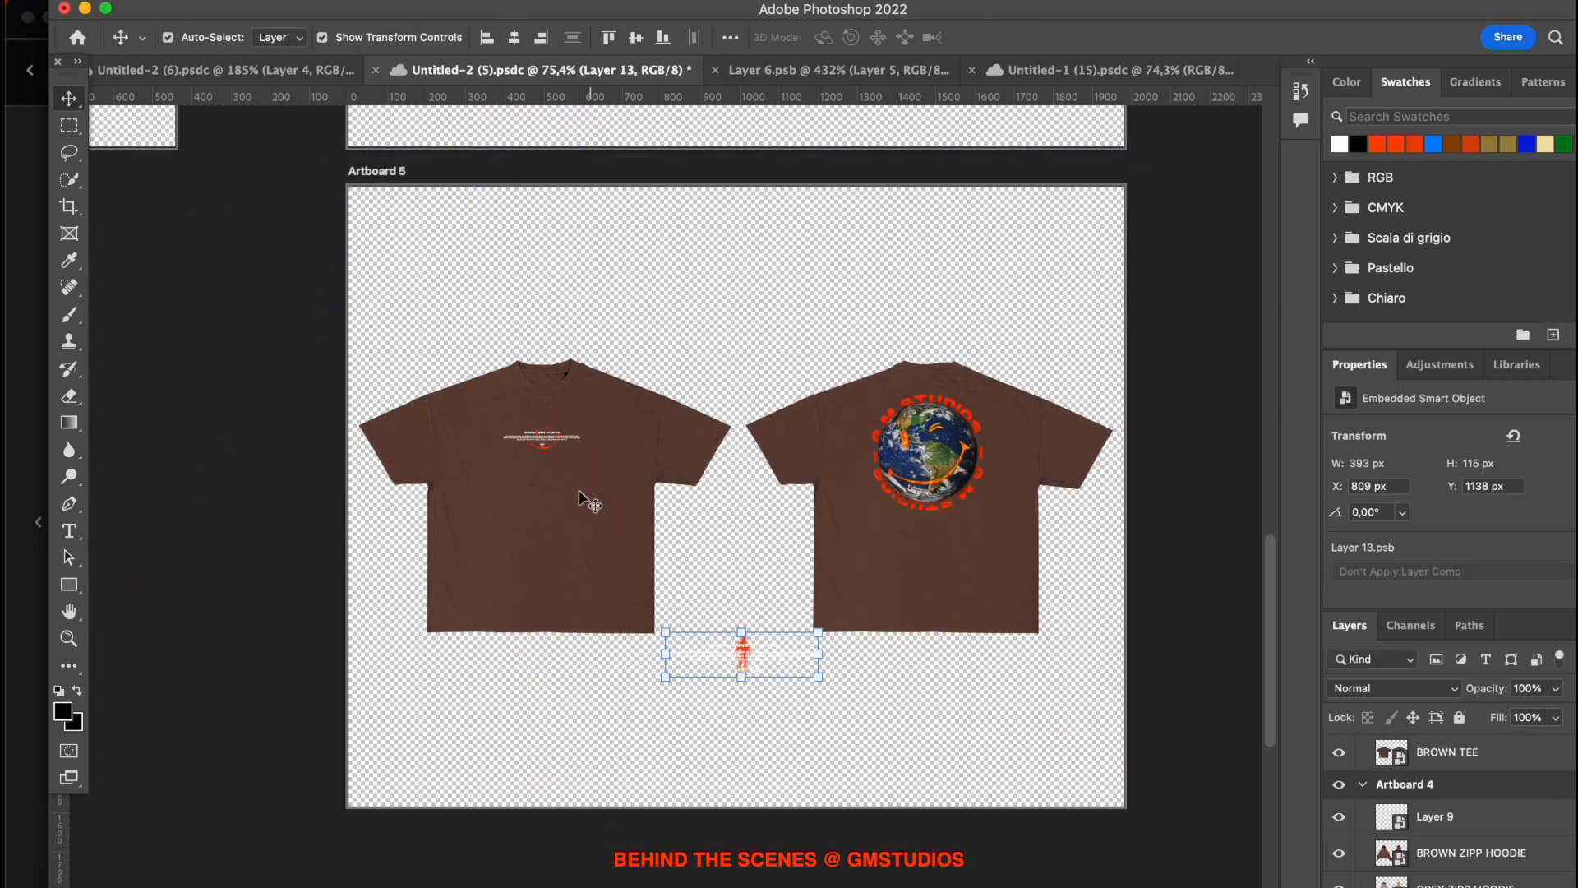
Hide the T-shirt's existing front print (Layer 11) and centre the figure-and-tagline design on the brown T-shirt's chest.
click(543, 434)
key(super+plus)
key(super+plus)
scroll(548, 441, up, 3)
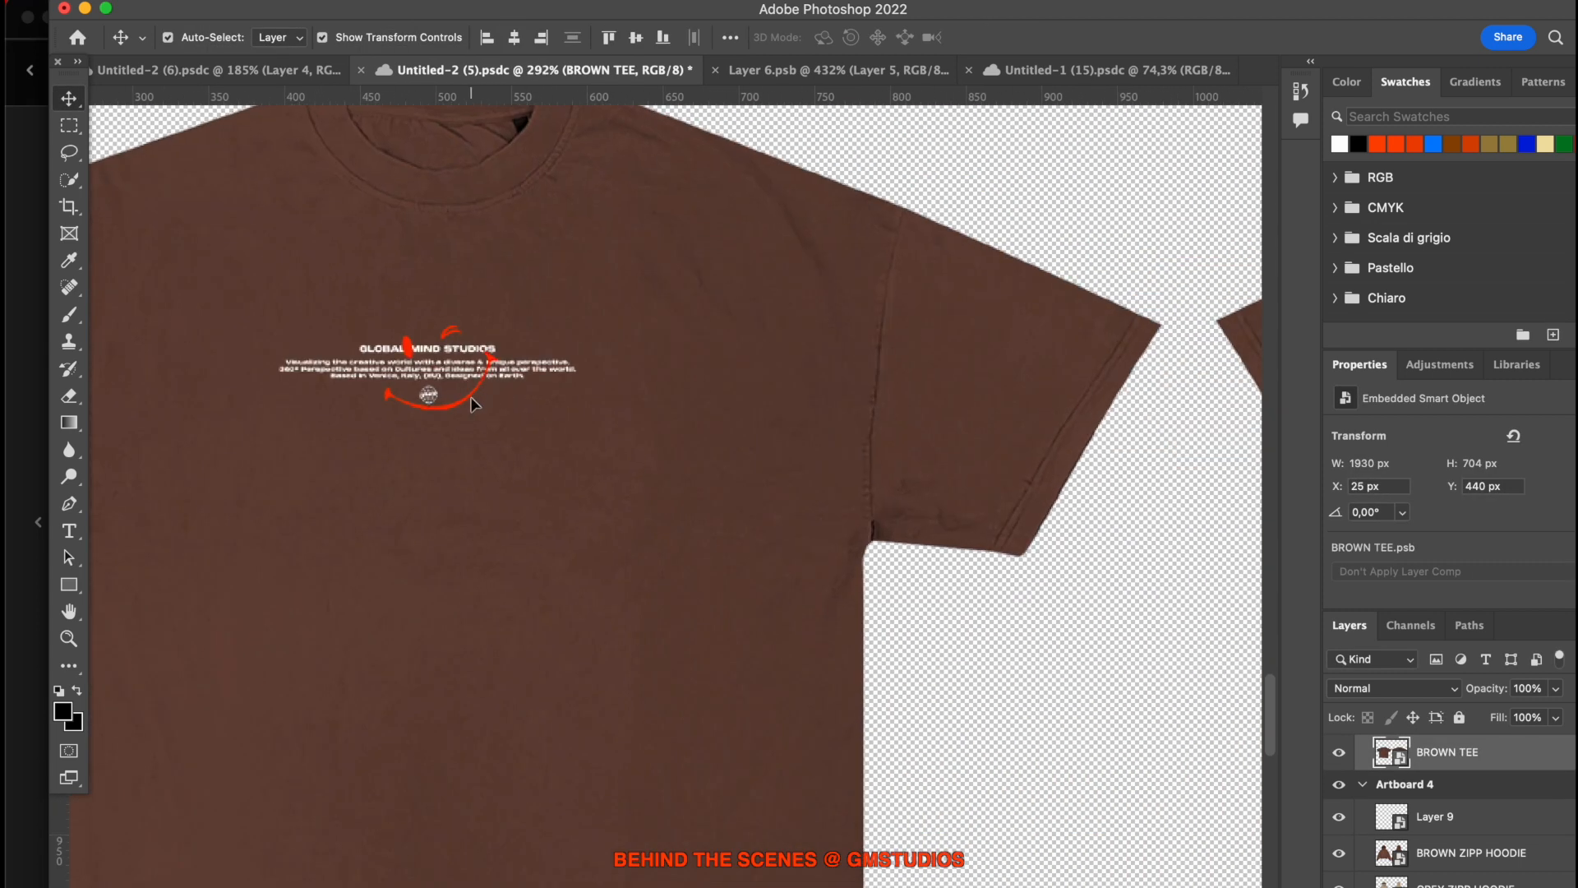
scroll(467, 393, up, 2)
drag(1191, 629, 372, 185)
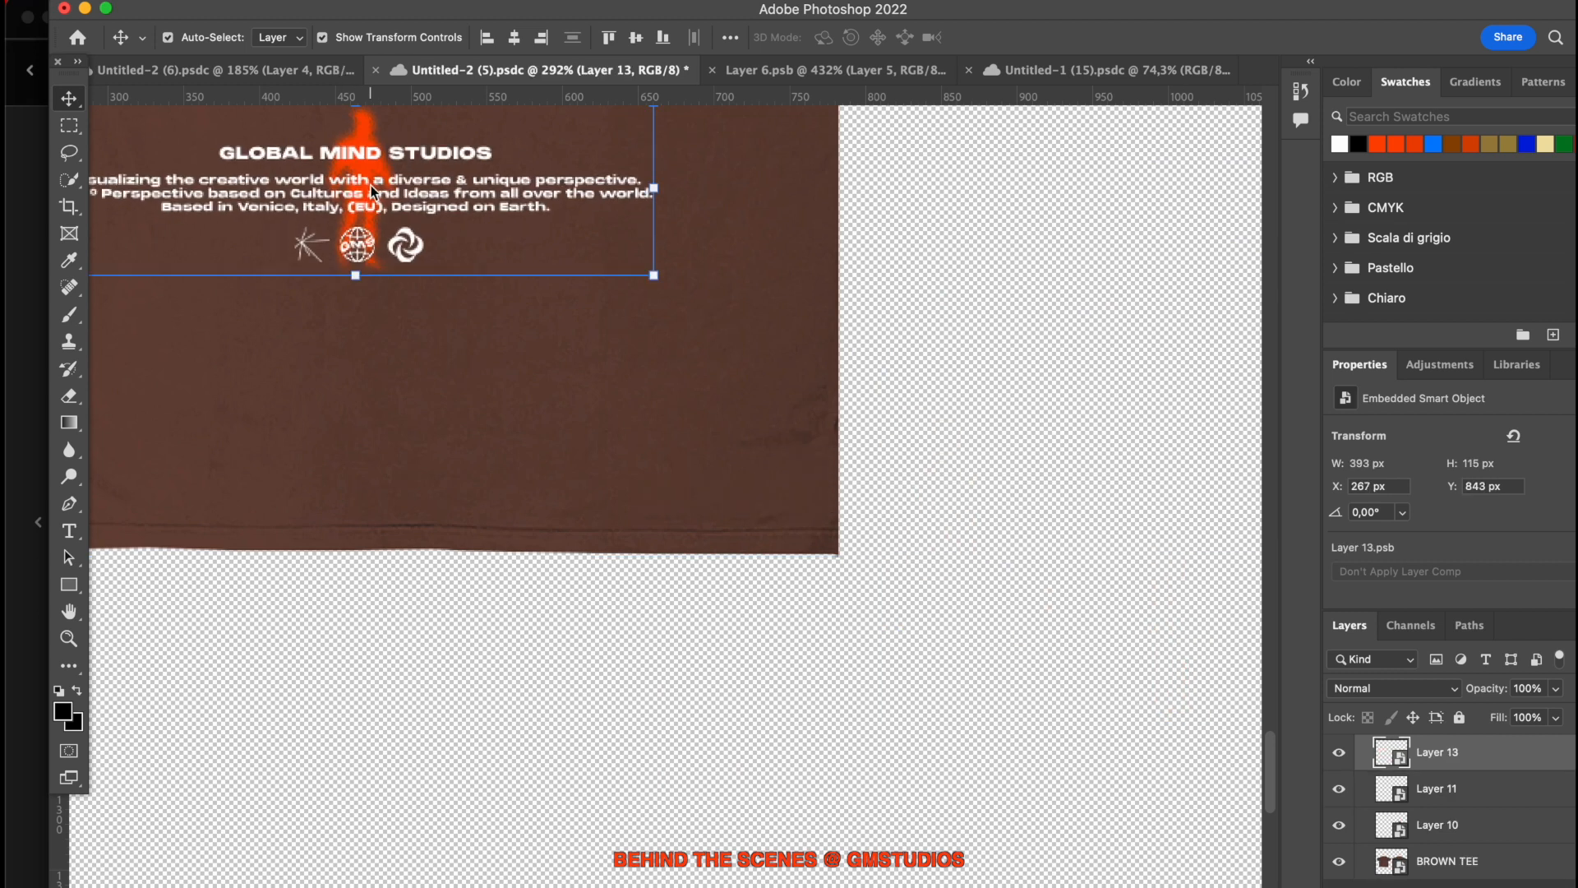
scroll(372, 185, up, 7)
click(467, 403)
click(1339, 788)
drag(446, 749, 488, 410)
Scale the chest design on the brown T-shirt to 62.37%, keeping it centred below the collar.
key(super+t)
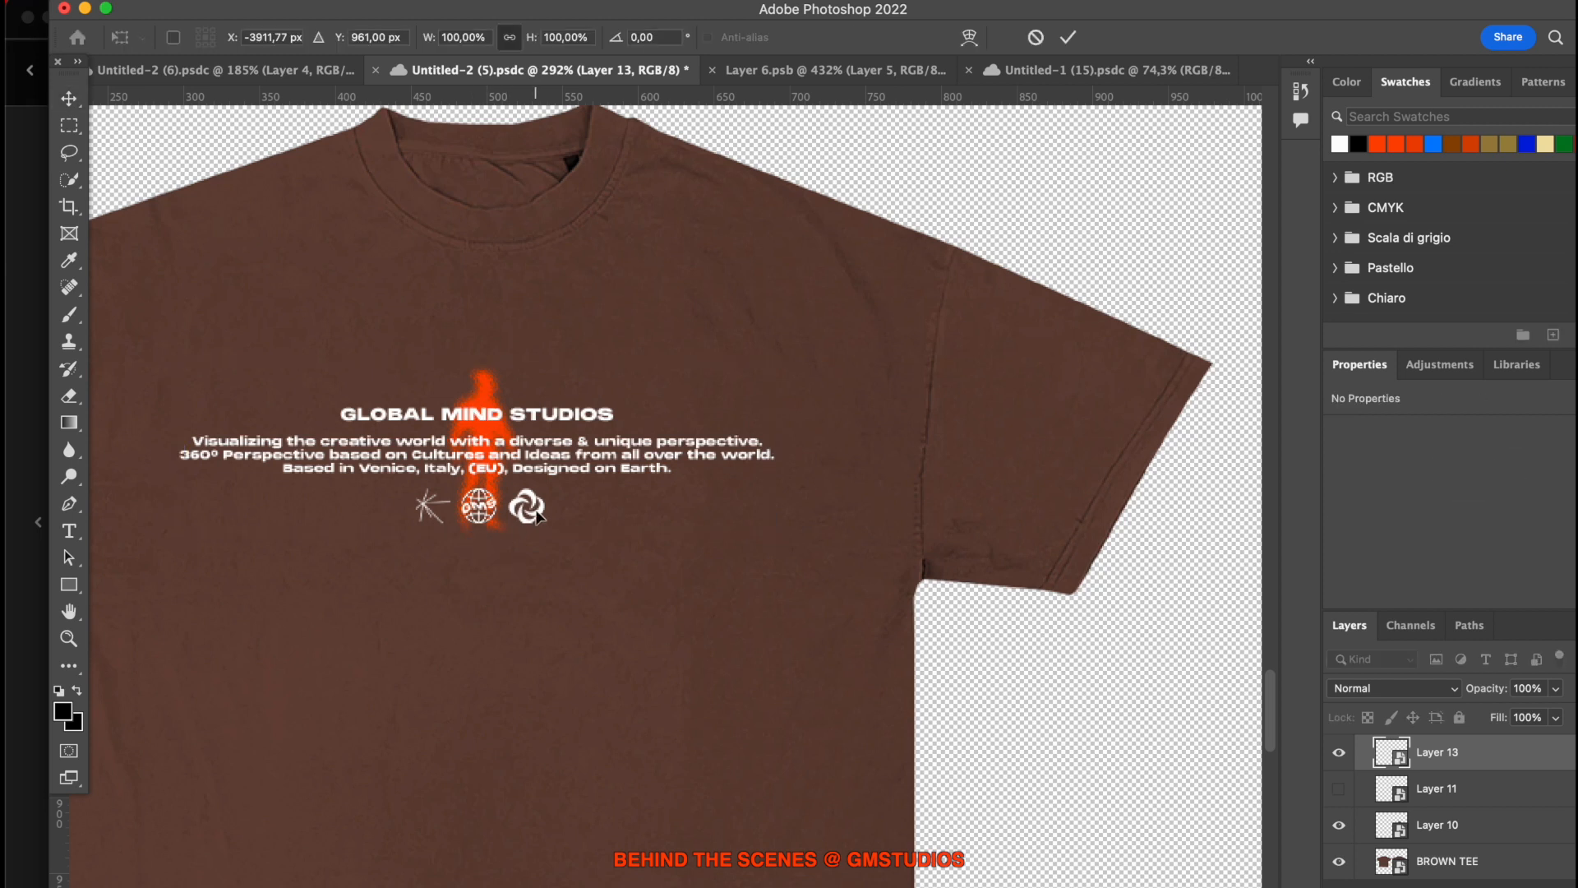
key(super+minus)
key(super+minus)
key(super+minus)
key(Return)
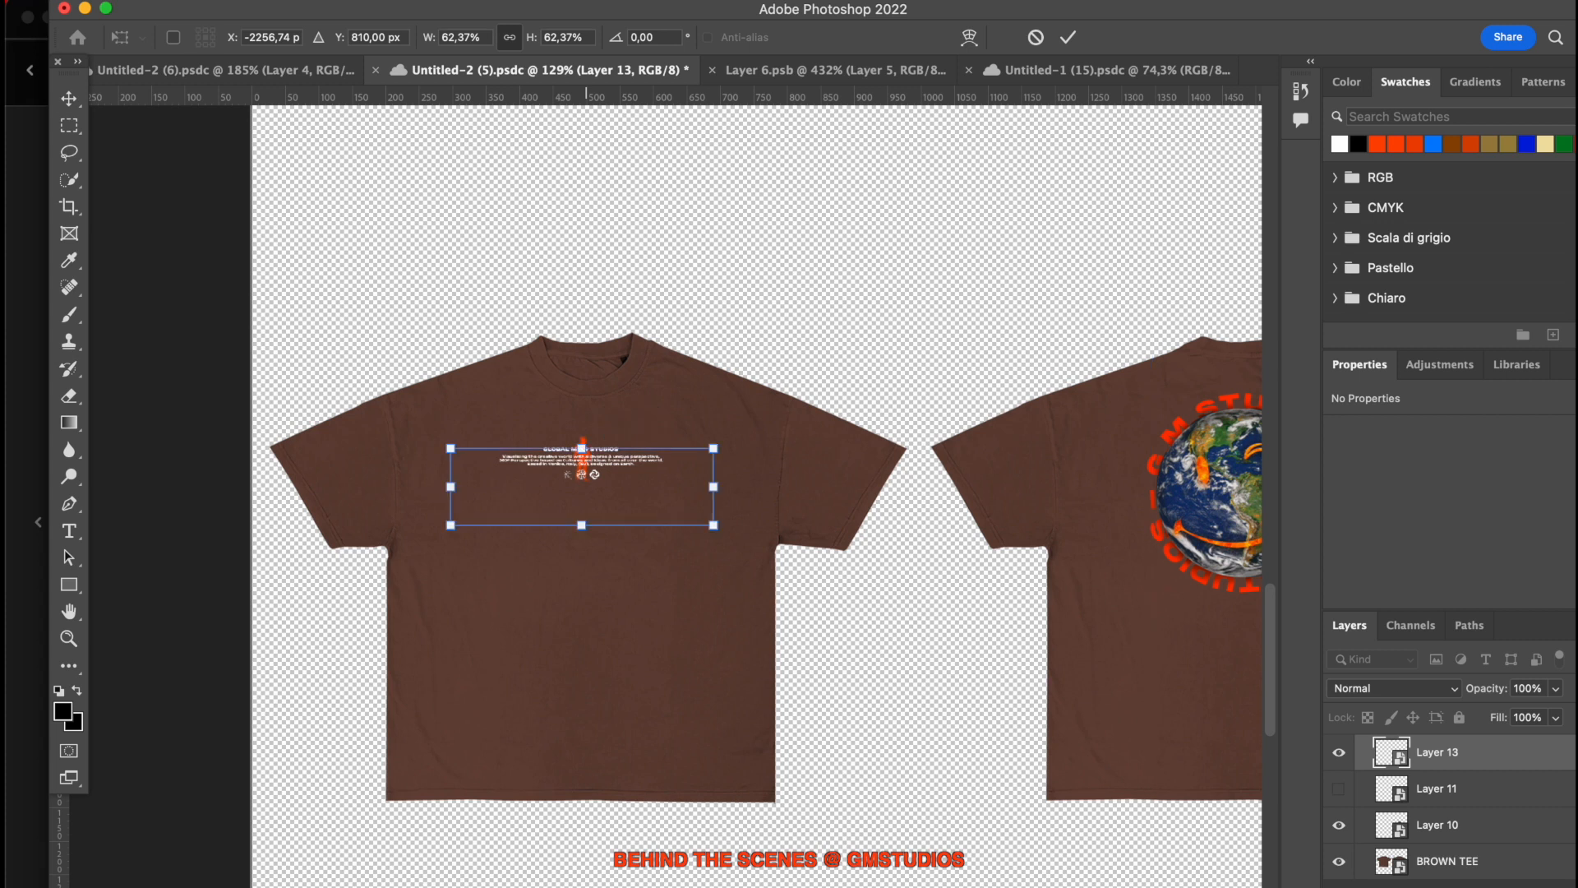
key(Return)
click(831, 310)
scroll(612, 394, up, 6)
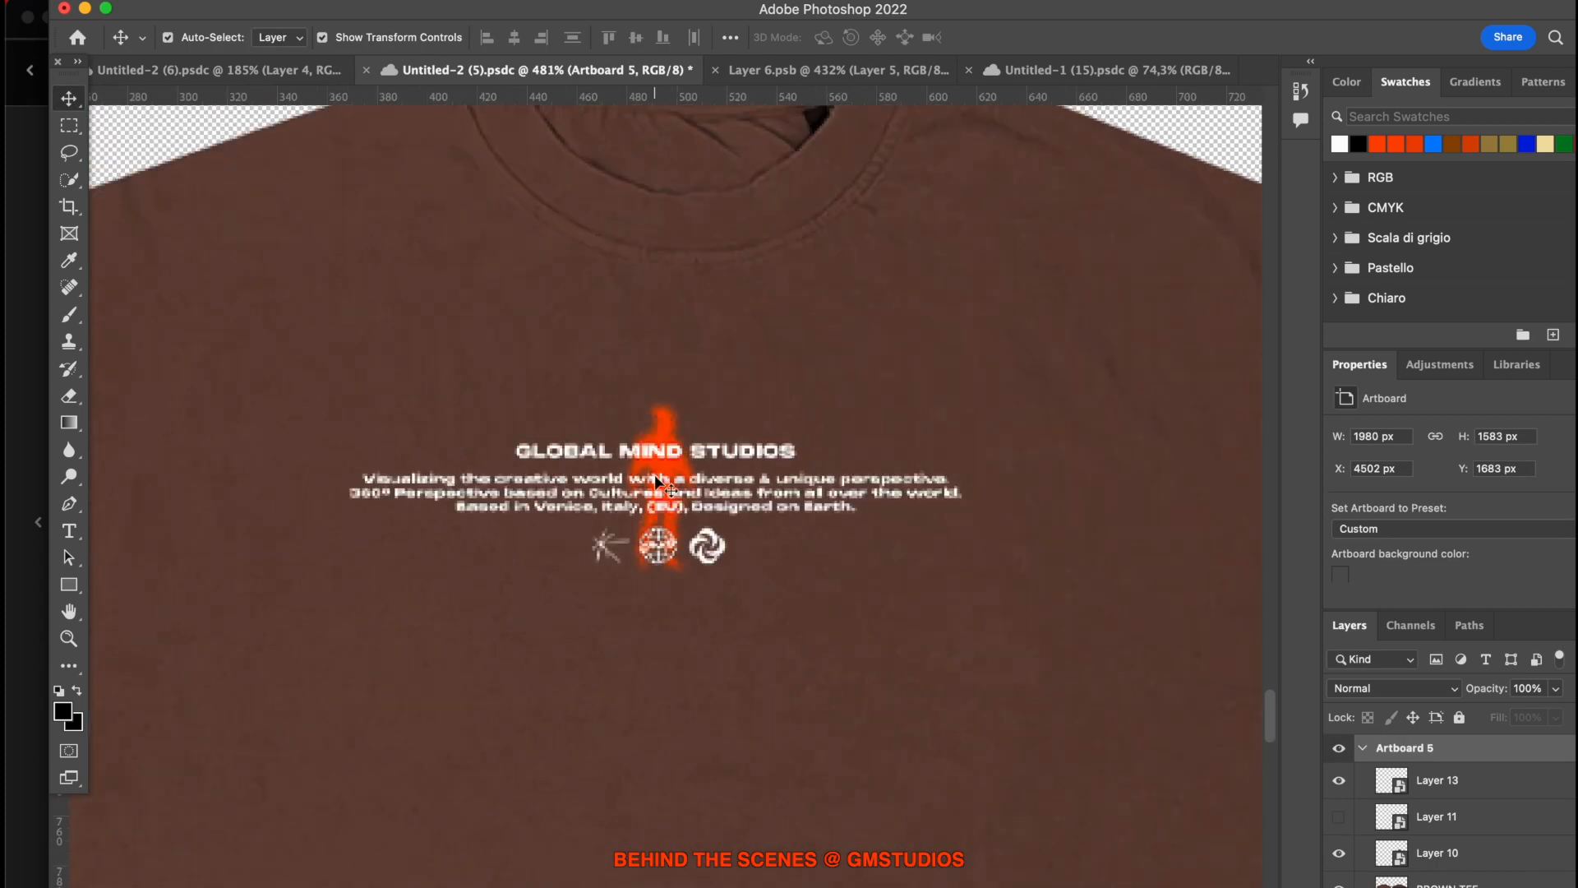
click(654, 473)
key(super+minus)
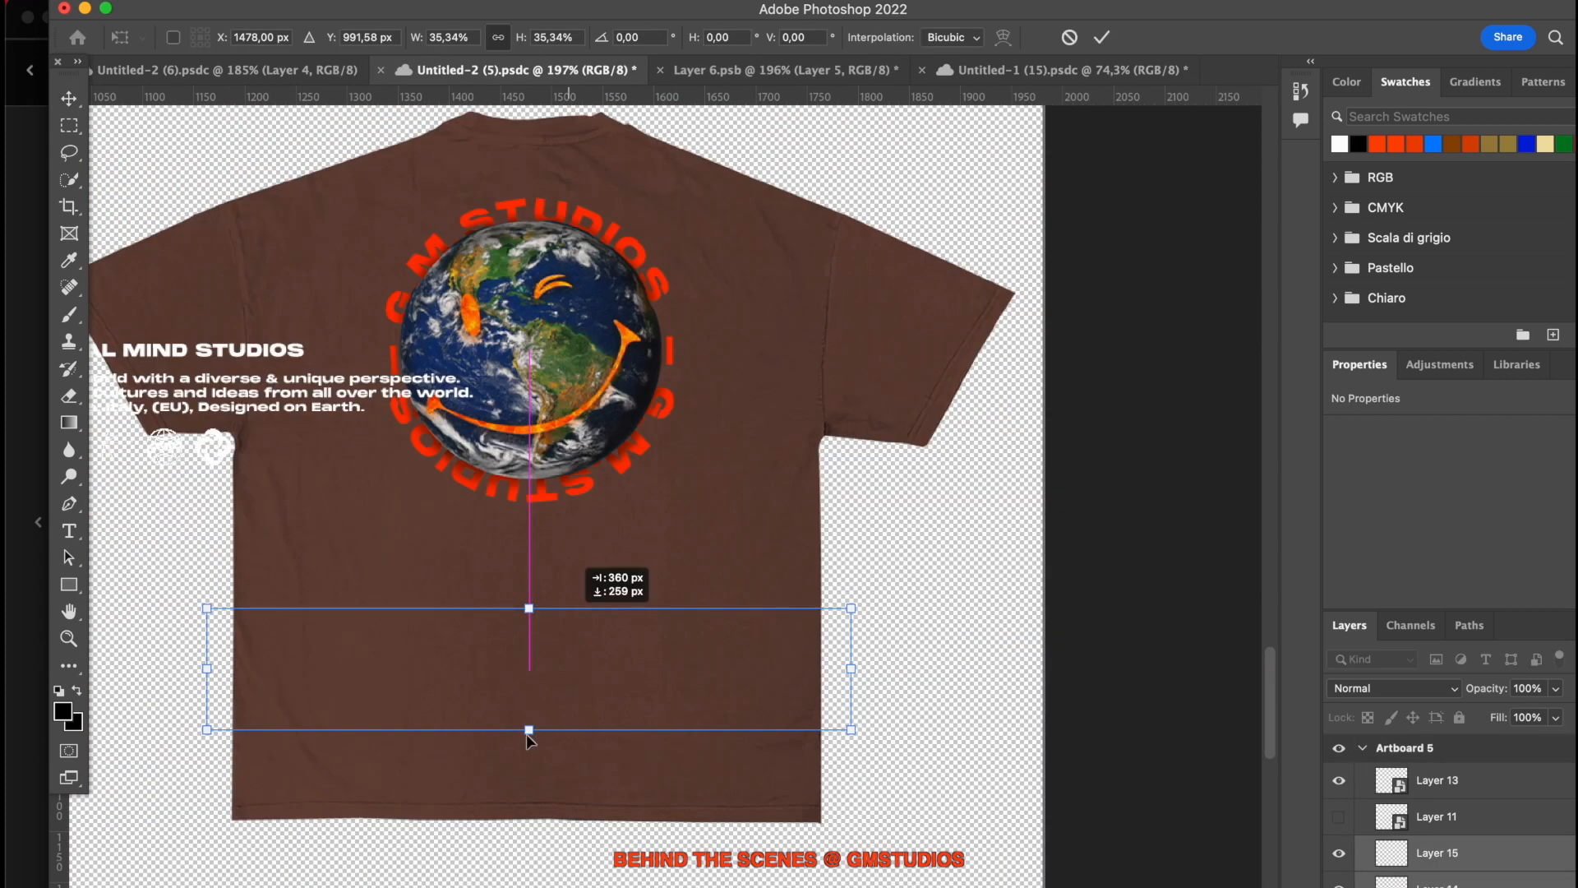
Scale down the tagline-and-icons block below the globe on the T-shirt's back to about 186 × 36 px.
drag(531, 739, 531, 646)
key(Return)
Convert the small block on the T-shirt's back to a smart object and open its blending mode choices.
right_click(1463, 865)
click(1284, 353)
click(1398, 682)
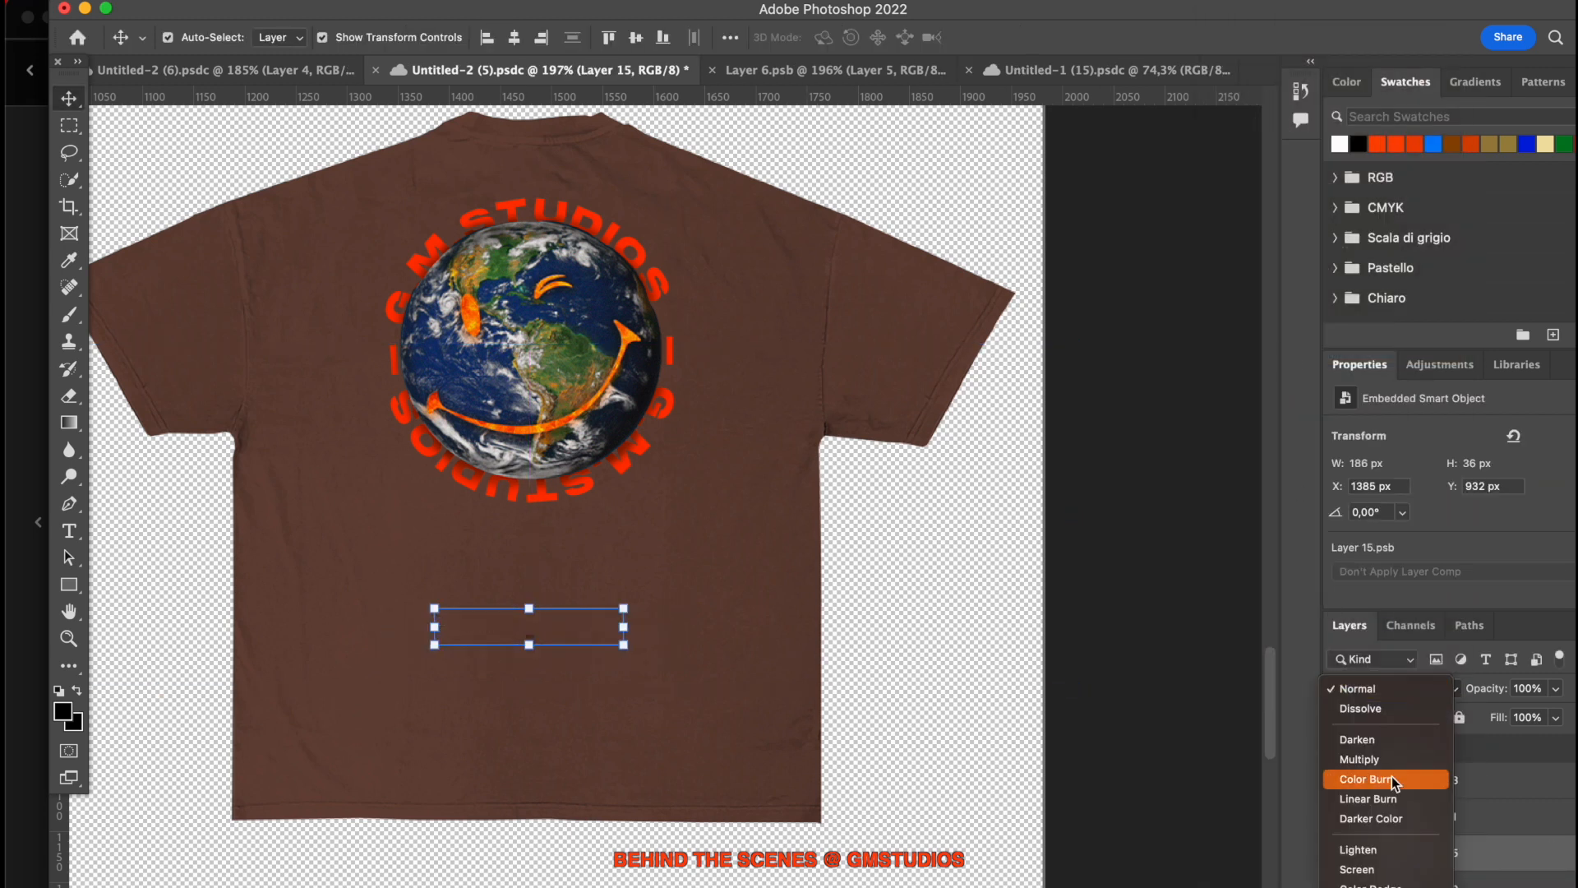